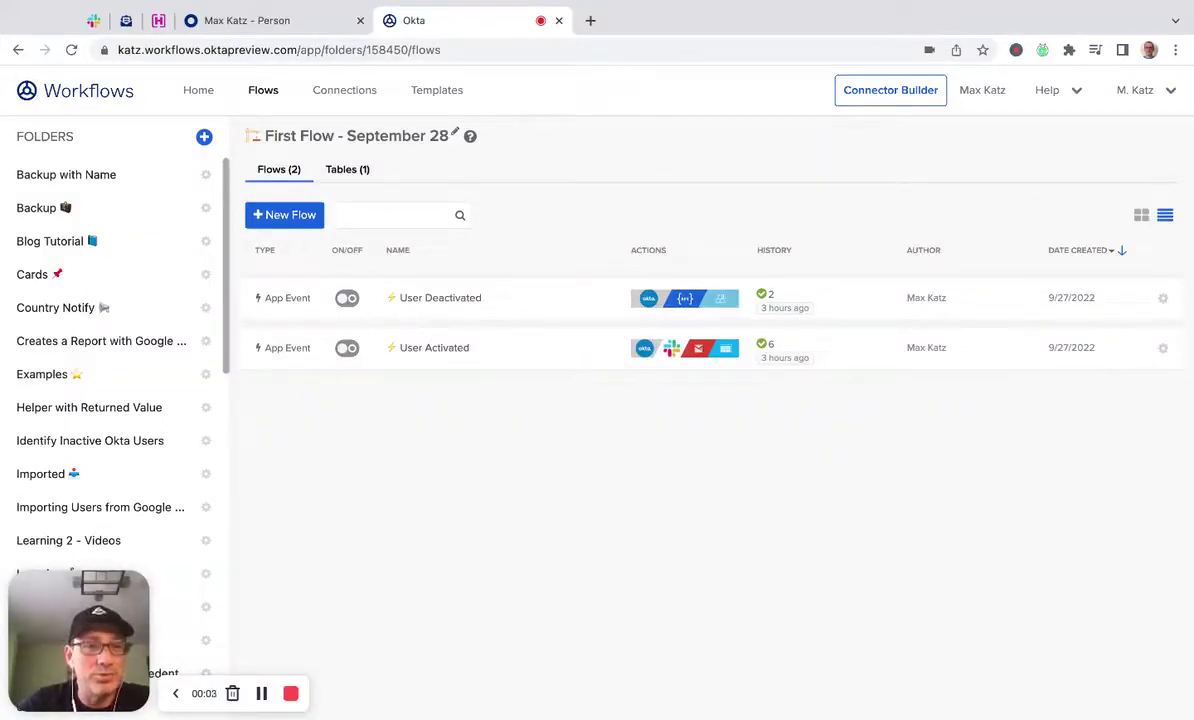
Create a new blank flow from the folder's Flows tab.
click(175, 693)
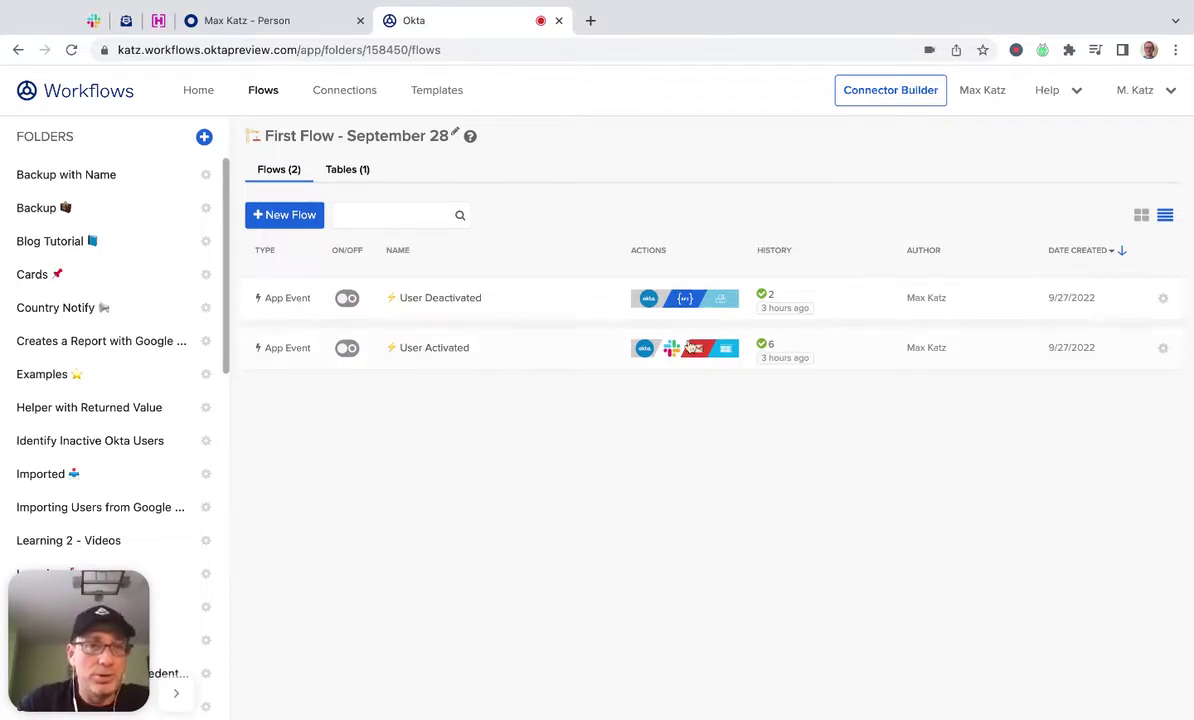
Name the flow 'User Activated' and enable 'Save all data that passes through the Flow'.
click(287, 217)
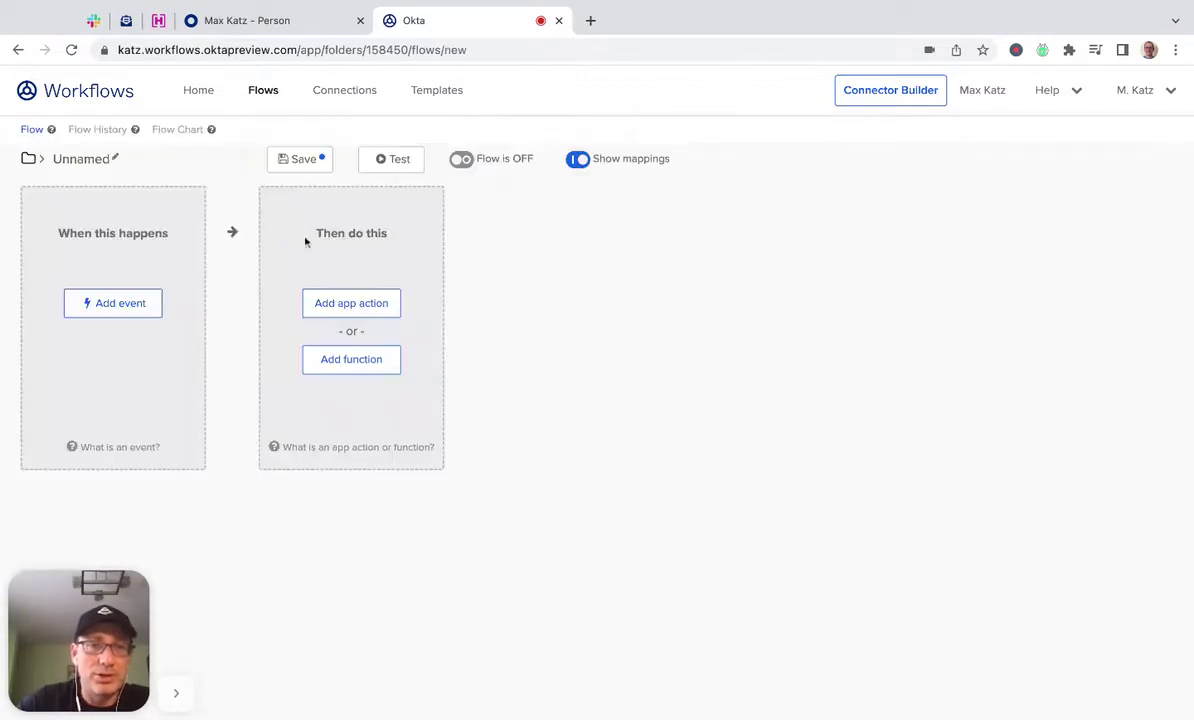
click(101, 160)
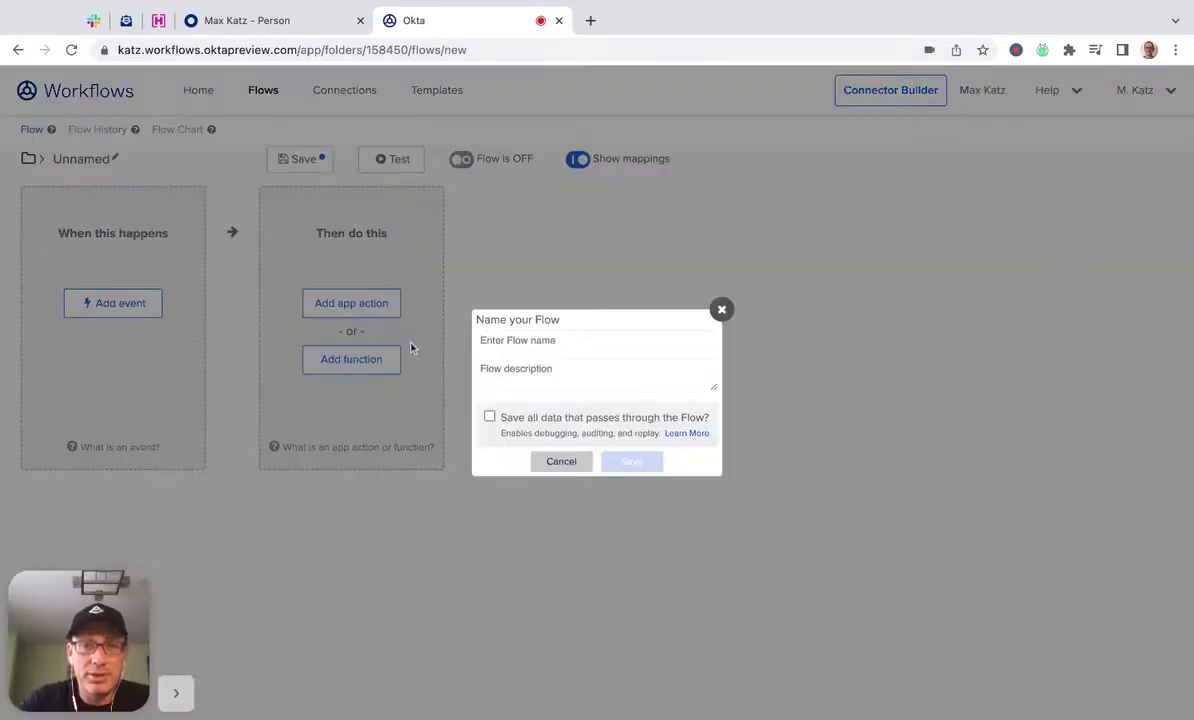
text(User Activated)
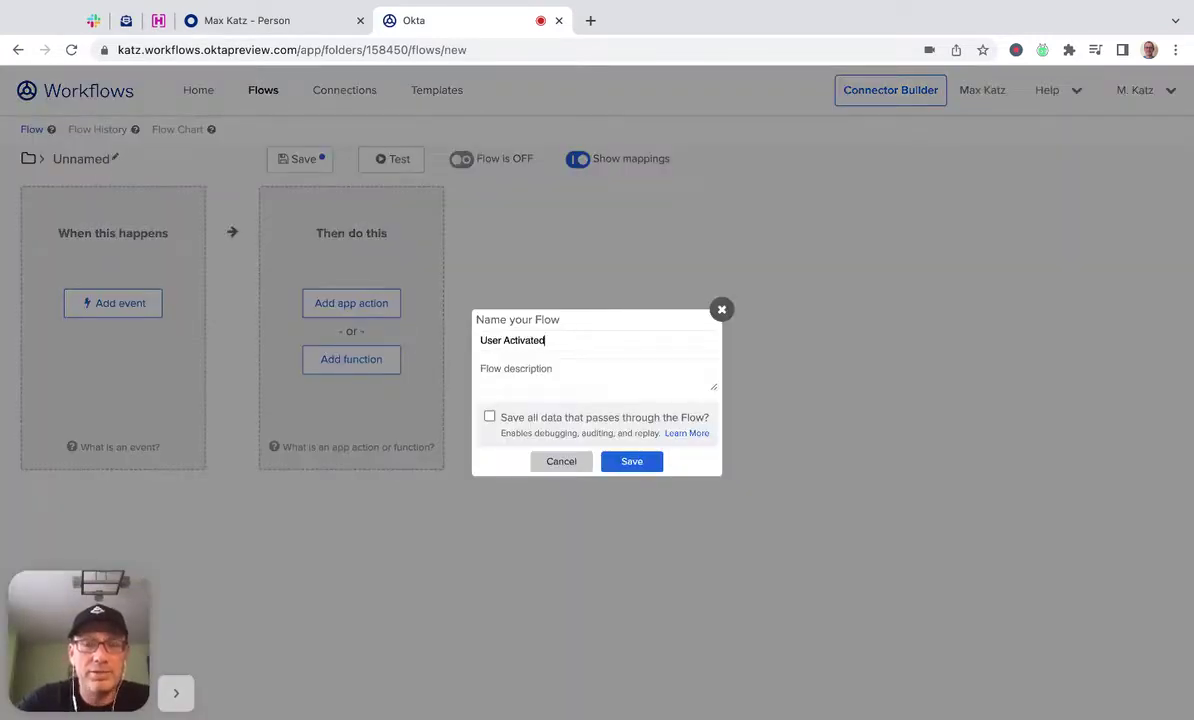
click(489, 418)
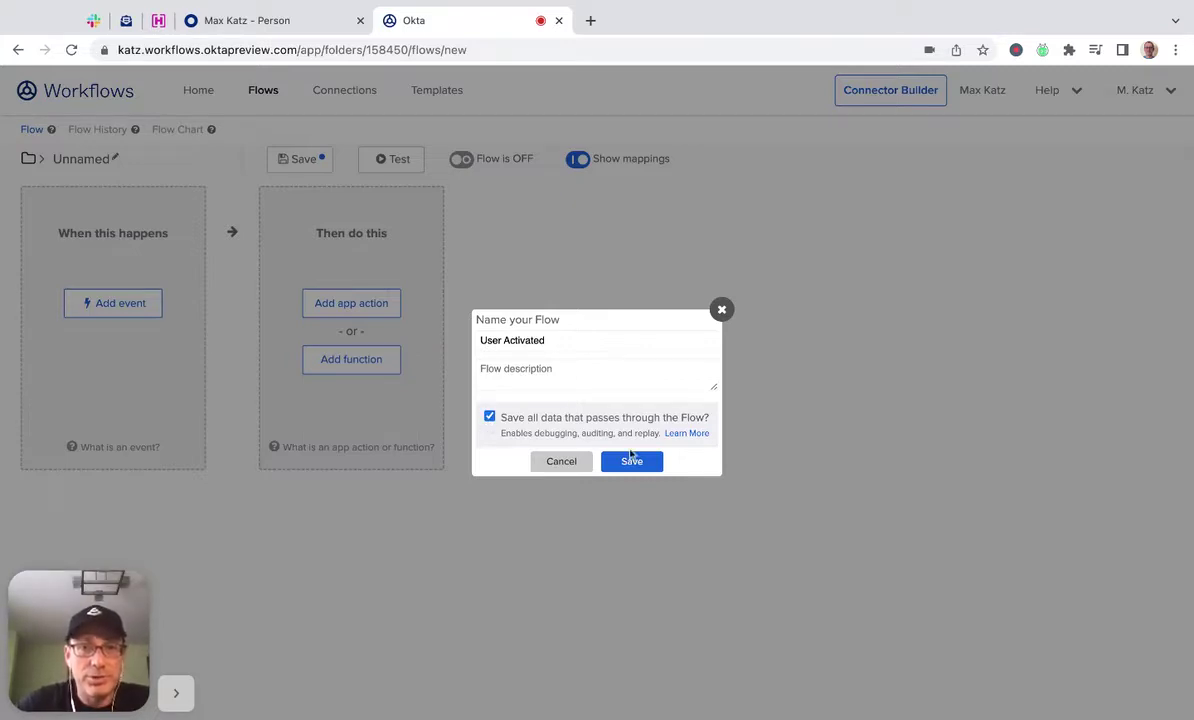
click(628, 461)
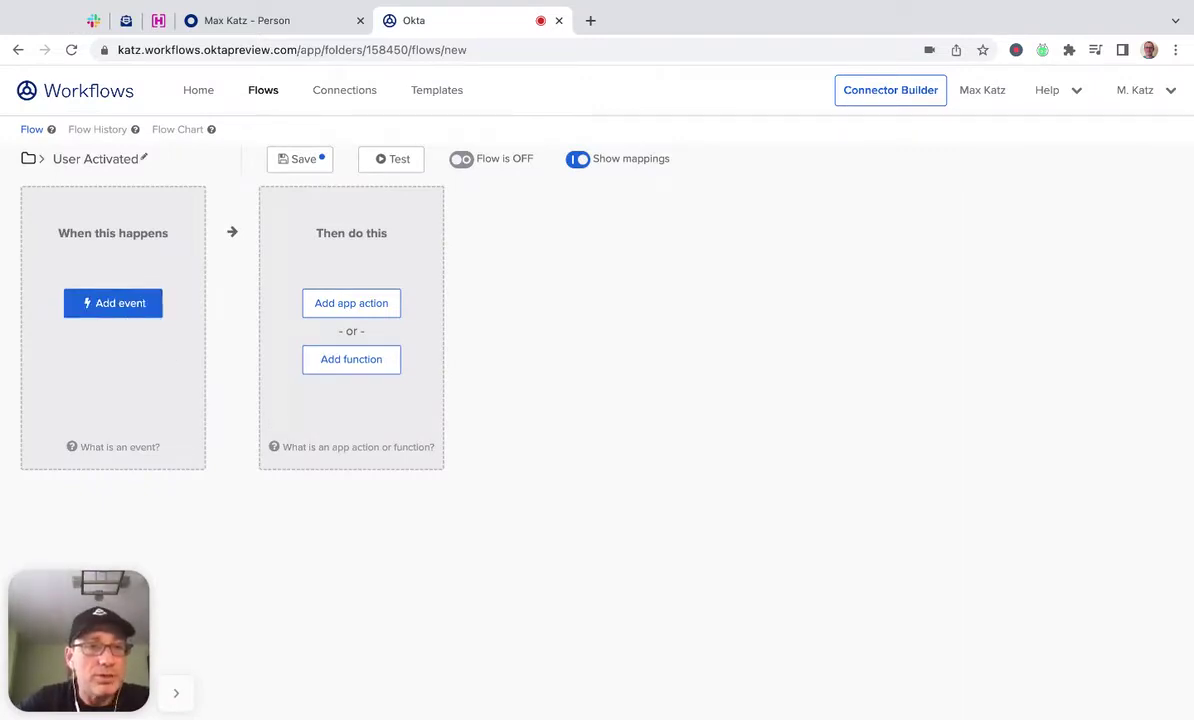
click(113, 303)
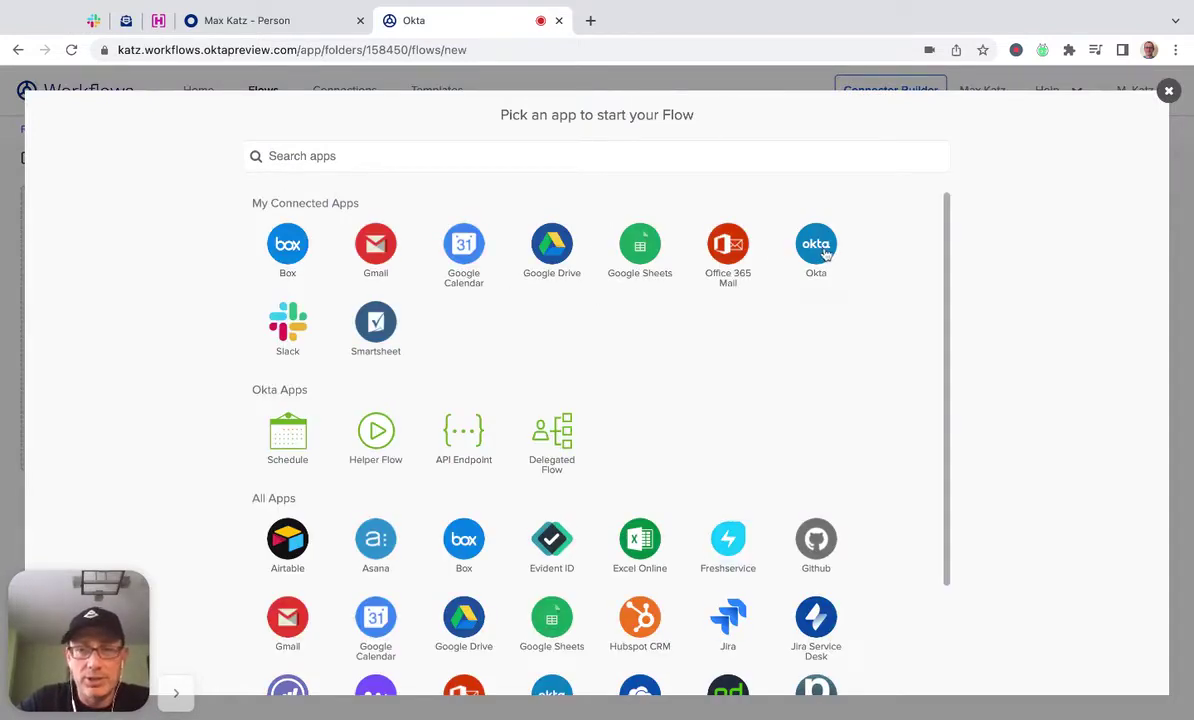
Set Okta's User Activated event as the trigger that starts the flow.
click(824, 255)
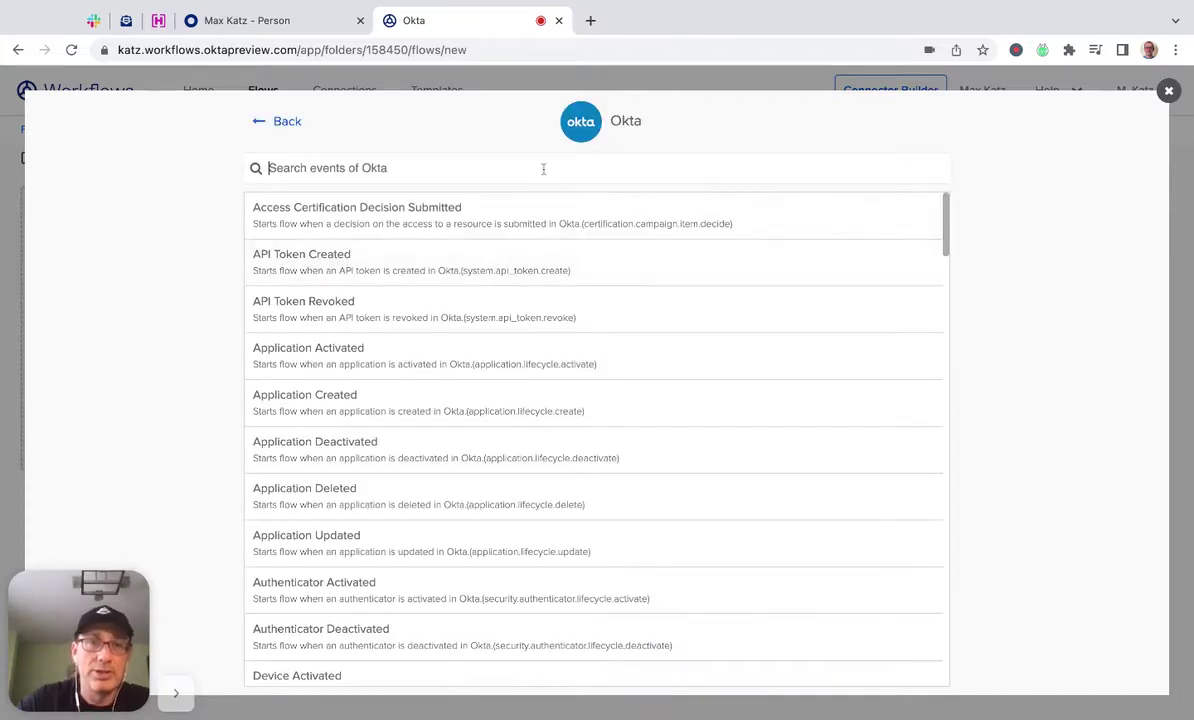
text(user act)
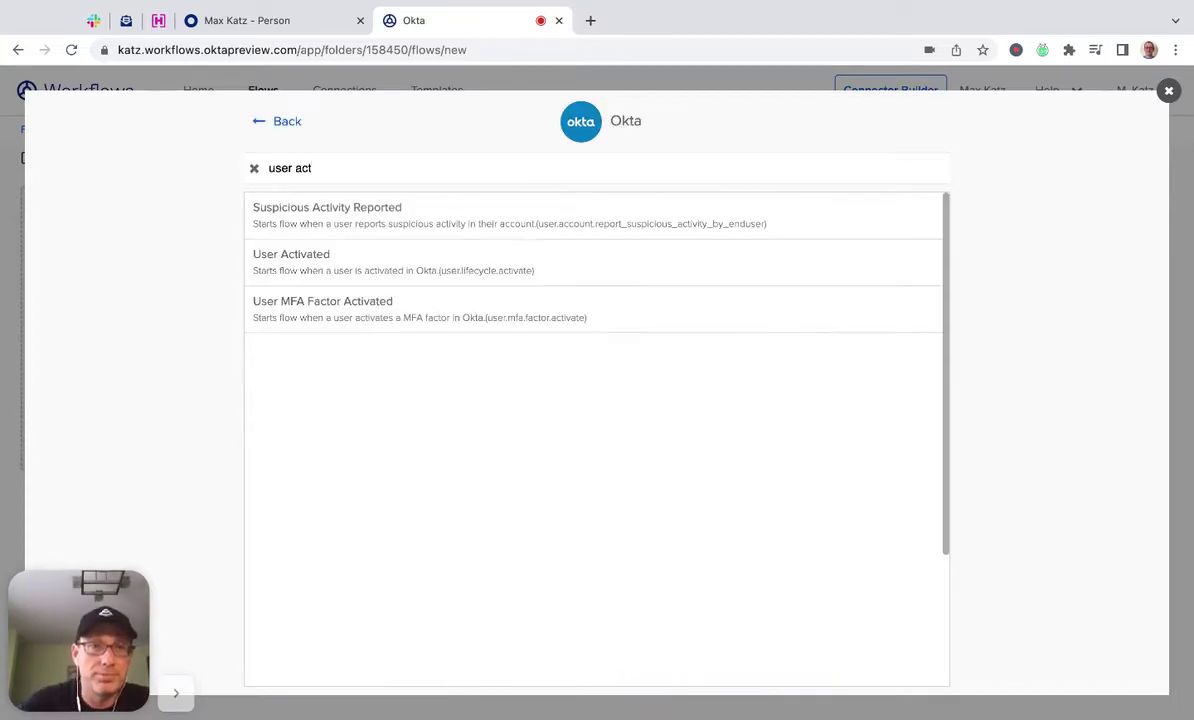
click(316, 271)
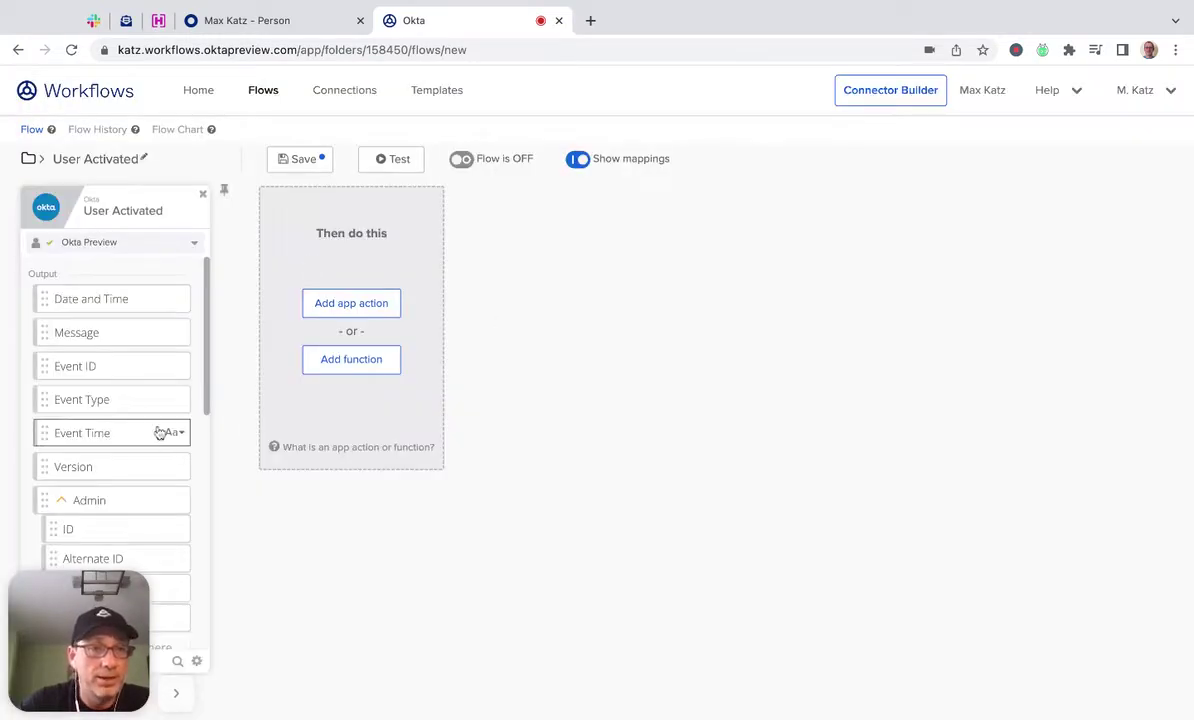
scroll(131, 413, down, 3)
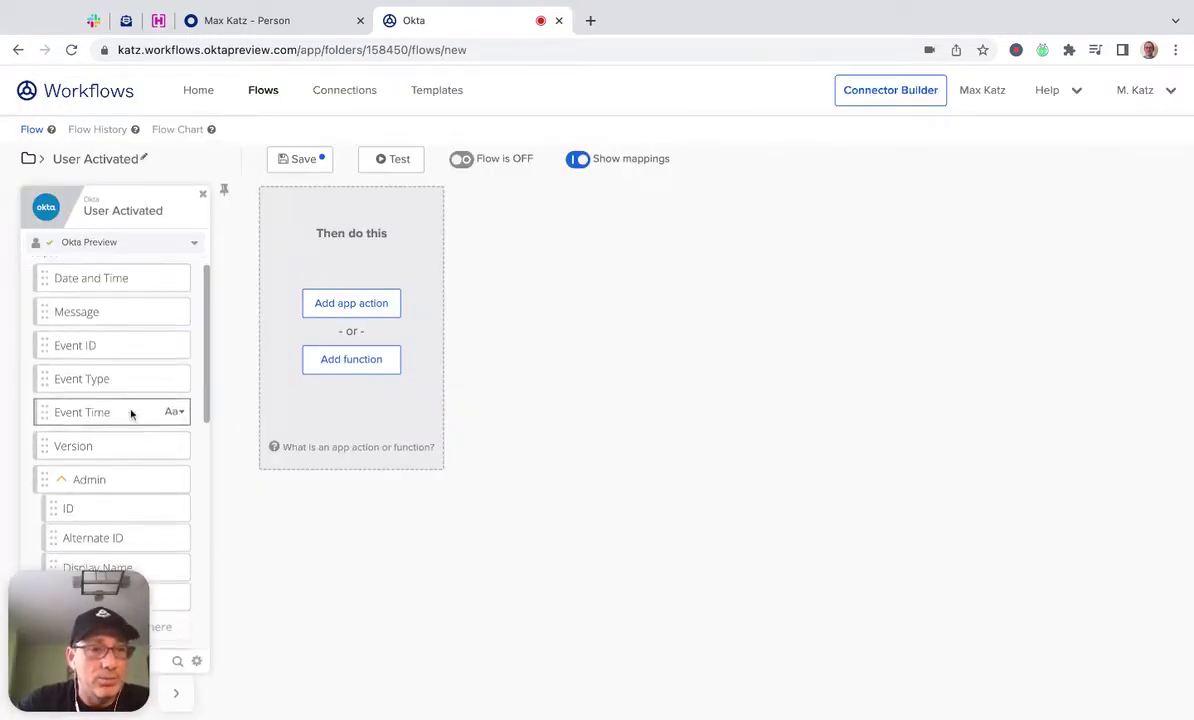
scroll(131, 413, down, 1)
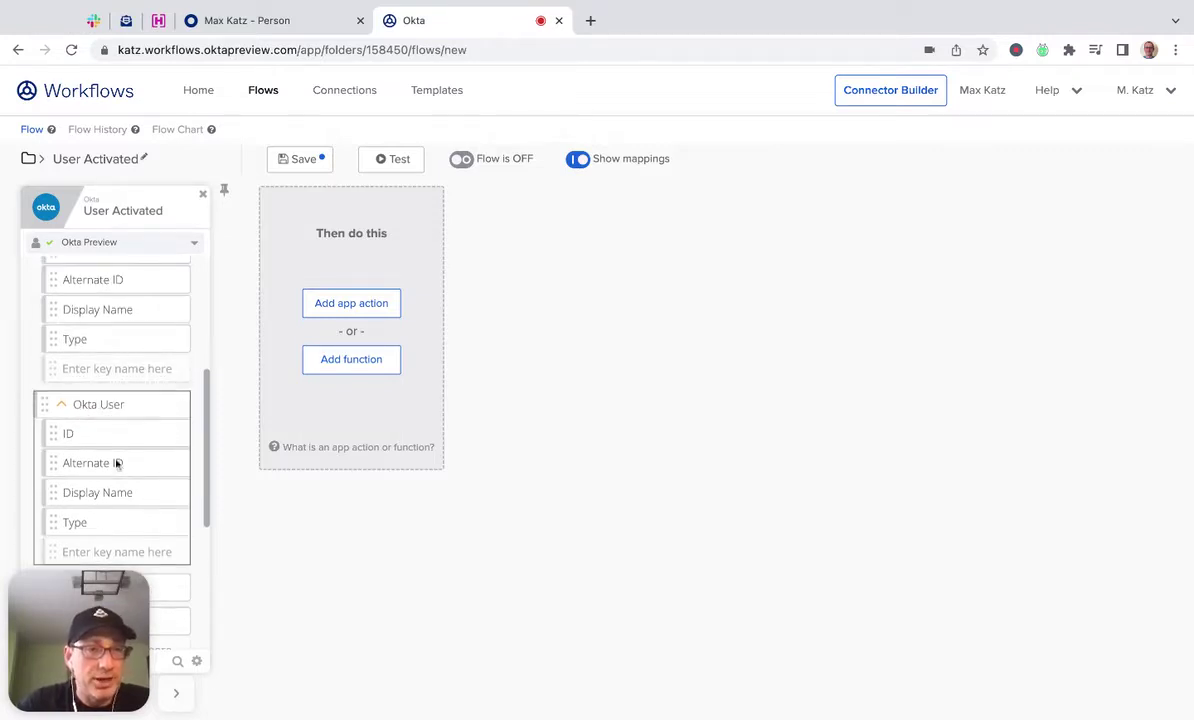
scroll(149, 440, down, 2)
scroll(155, 440, up, 3)
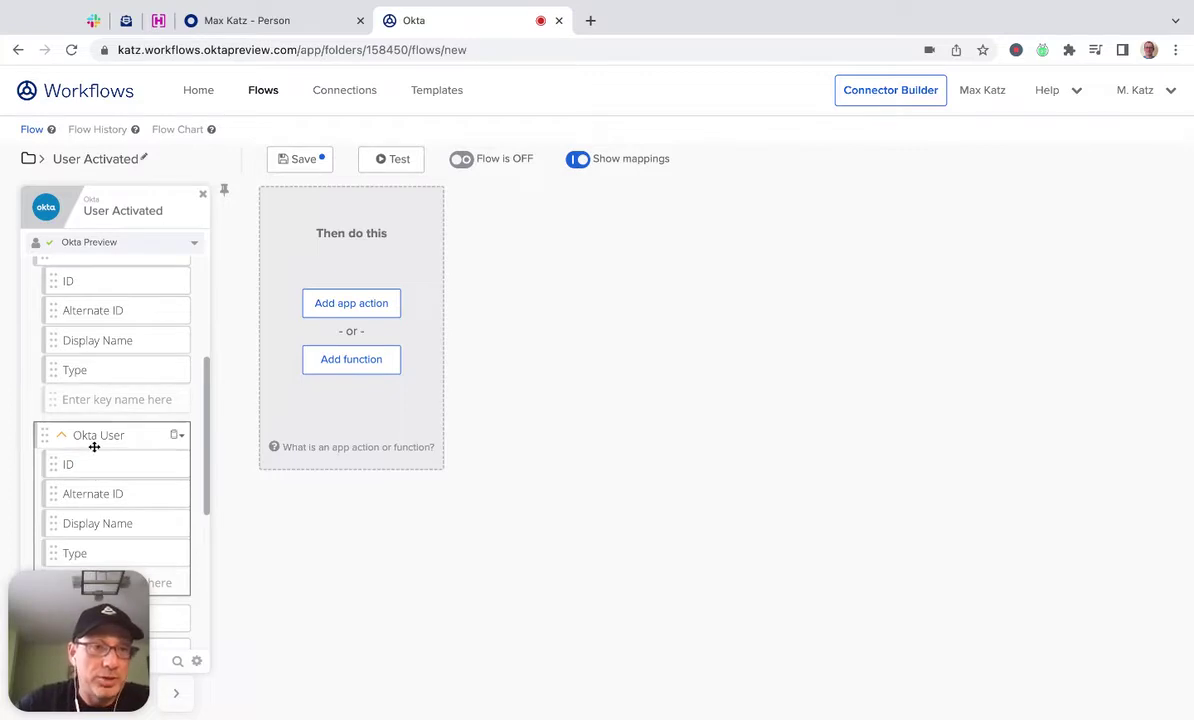
click(358, 306)
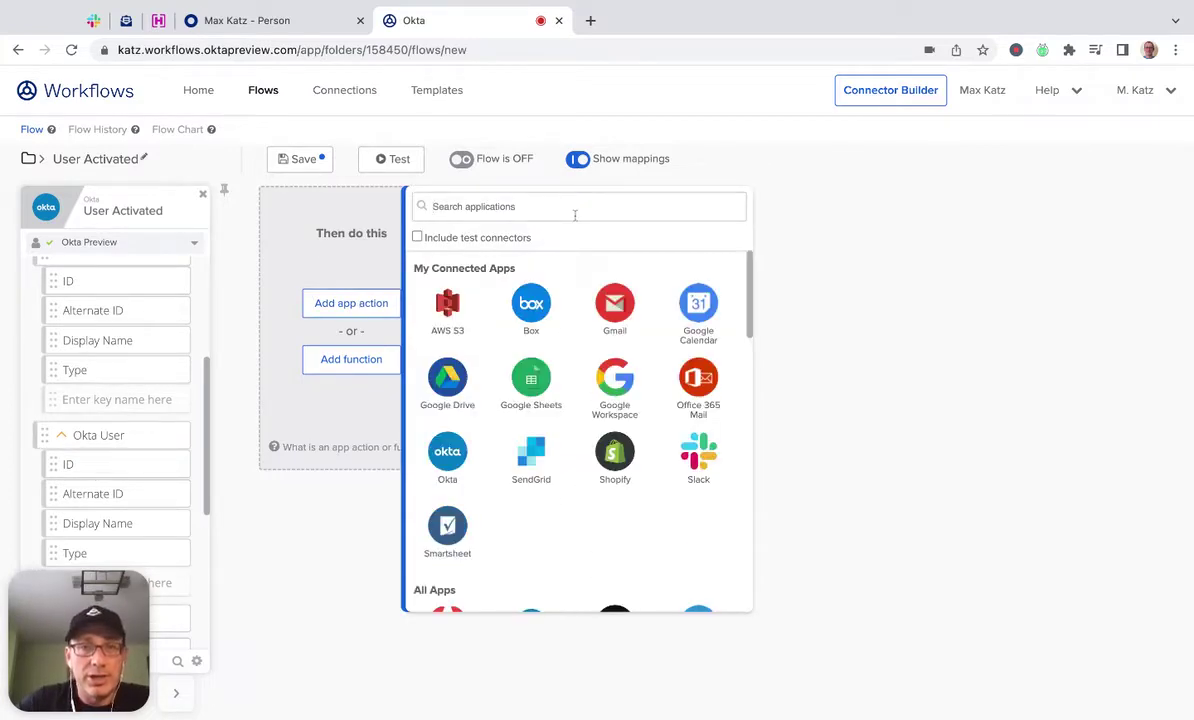
Add an Okta Read User action after the trigger.
click(444, 456)
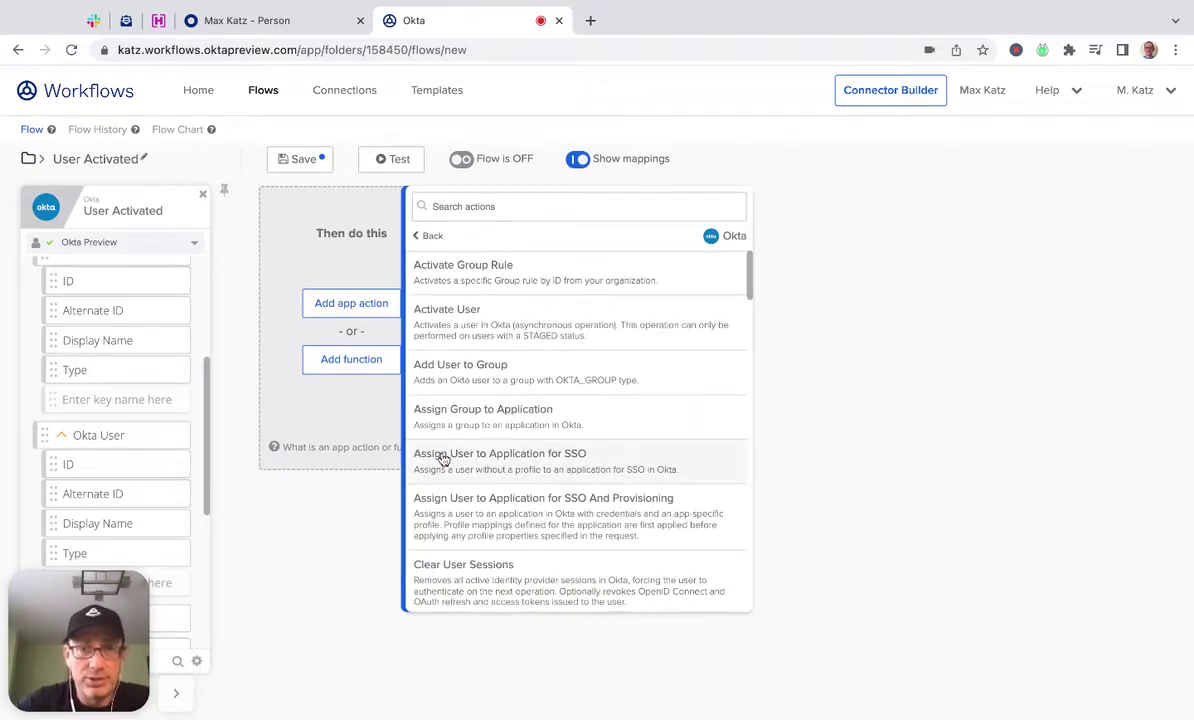
click(616, 206)
text(red)
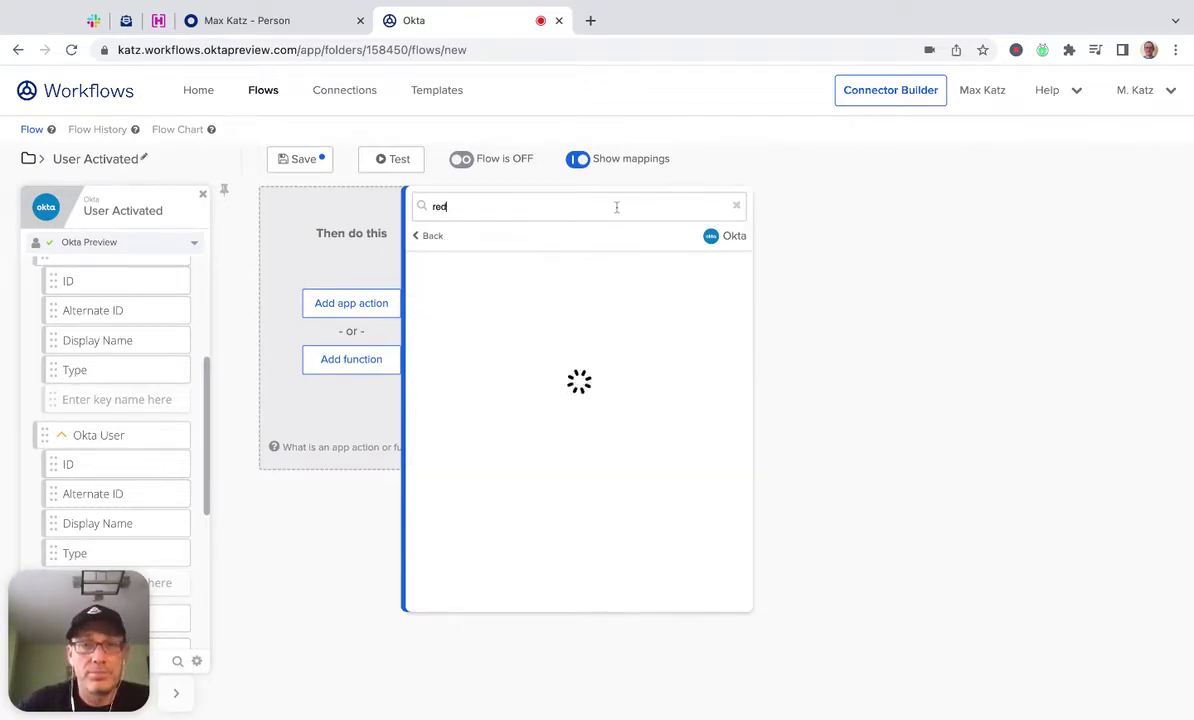
text(u)
key(BackSpace)
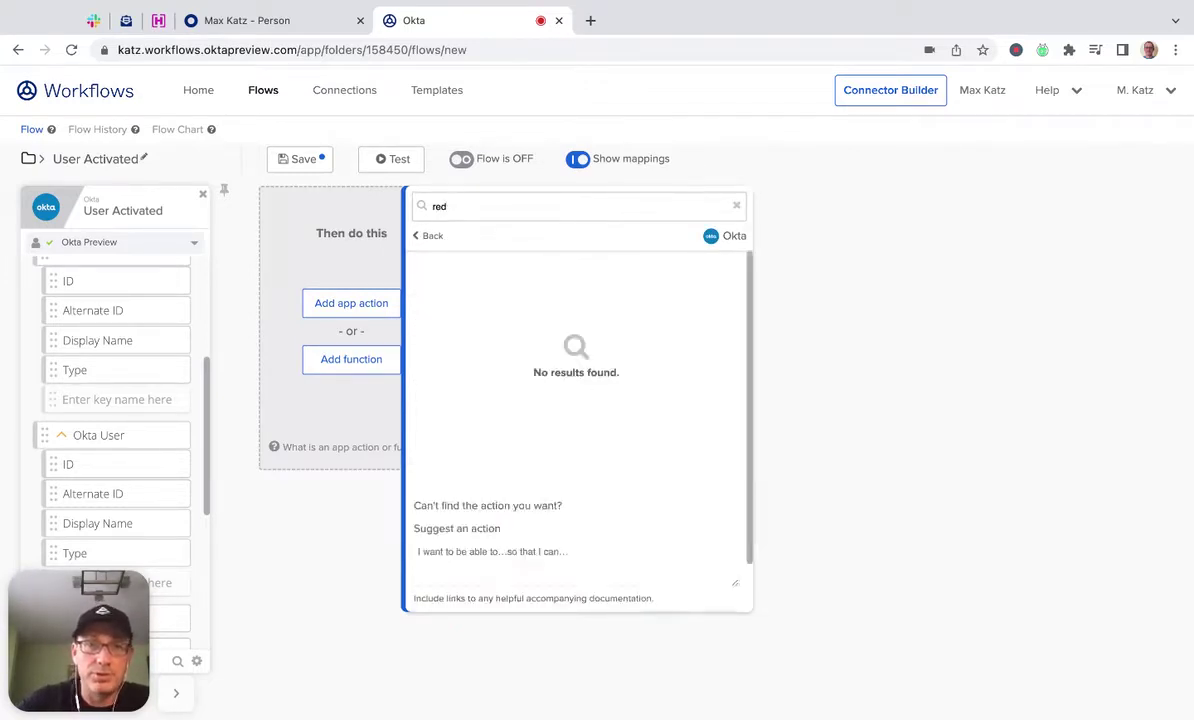
key(BackSpace)
text(ad)
click(512, 458)
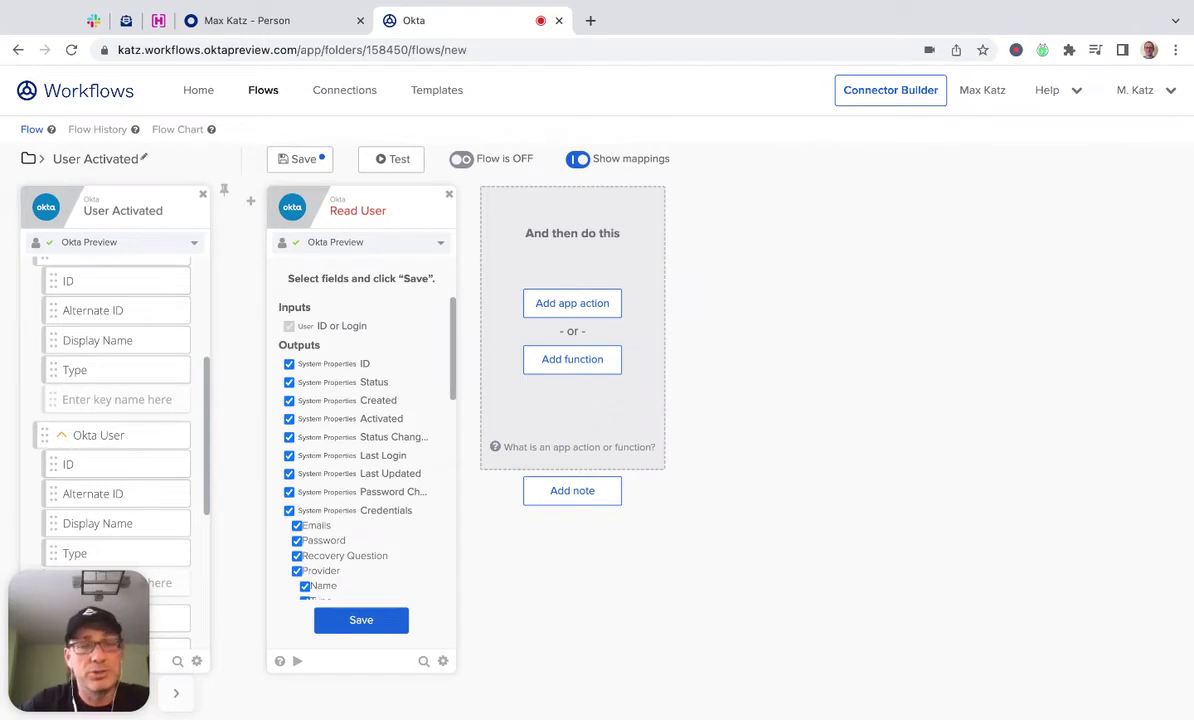
Remove Read User's system outputs (Status, Created, Activated, Last Login, Credentials, etc.), keeping ID.
click(337, 368)
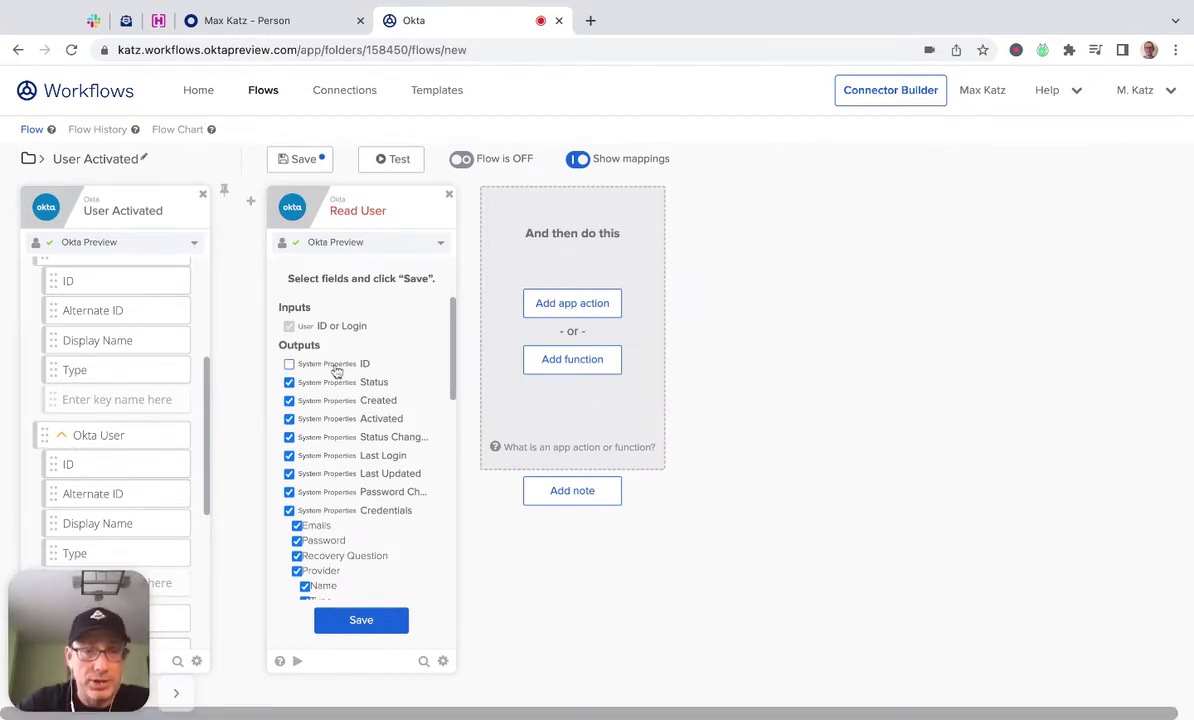
click(337, 366)
click(336, 382)
click(336, 400)
click(338, 420)
click(340, 438)
click(343, 456)
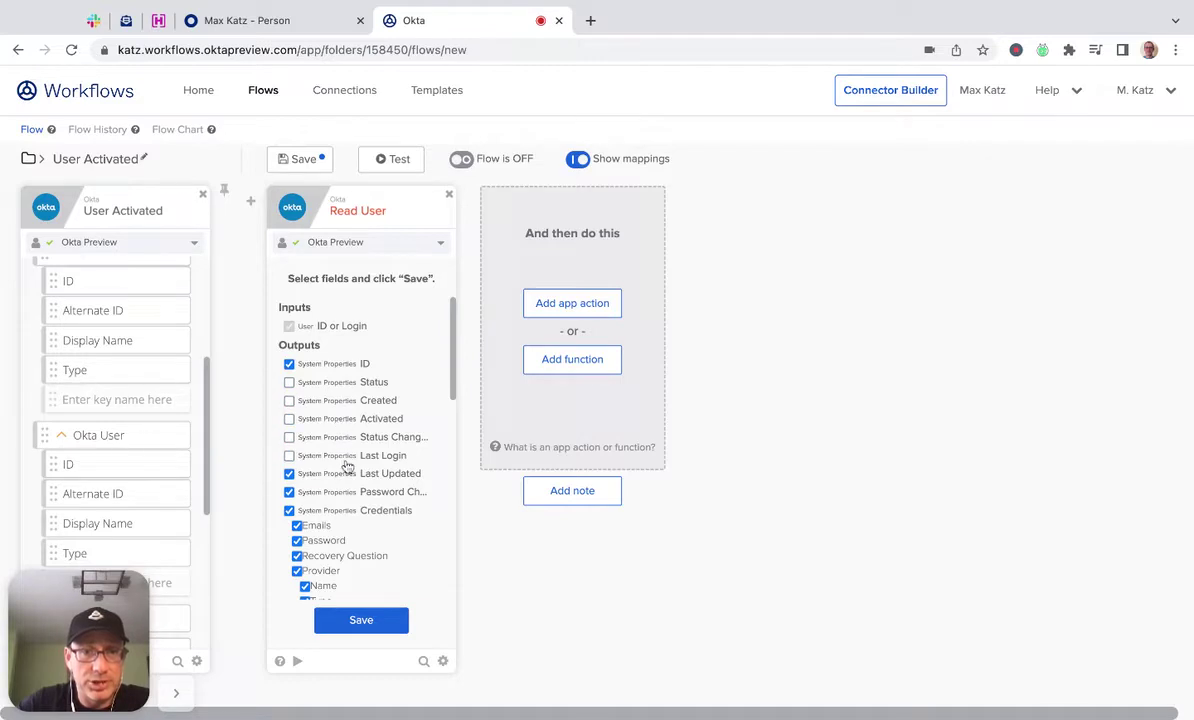
click(347, 474)
click(345, 492)
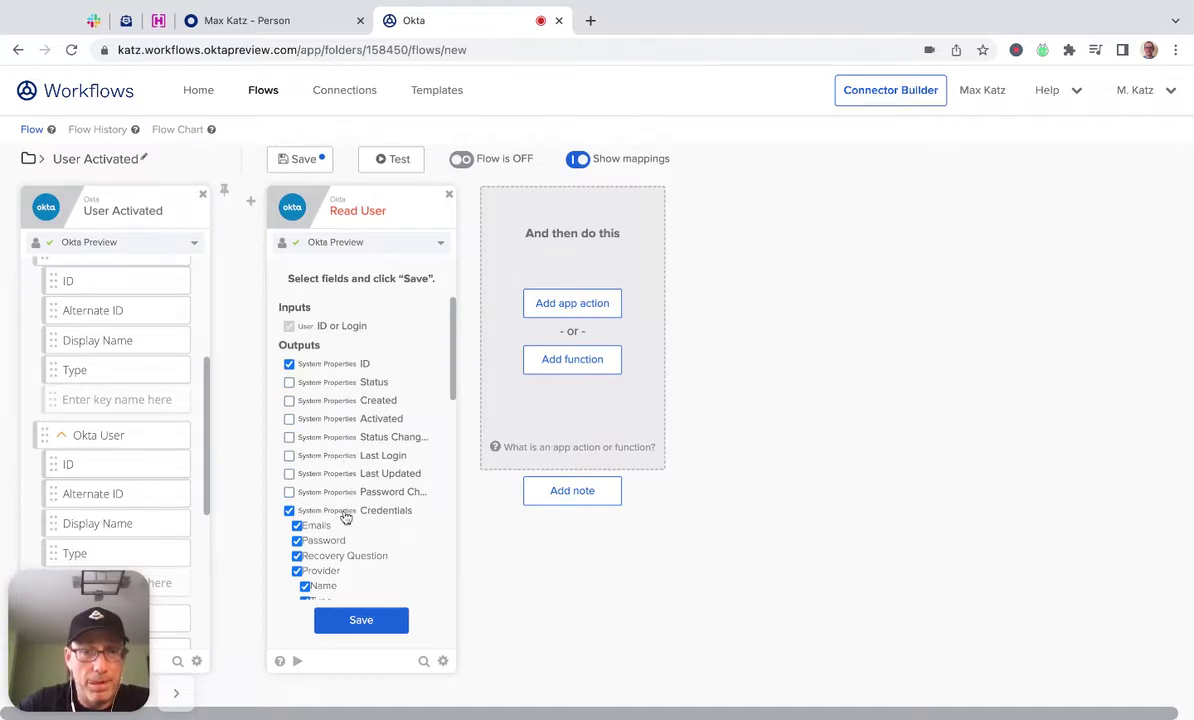
click(344, 511)
scroll(400, 520, down, 5)
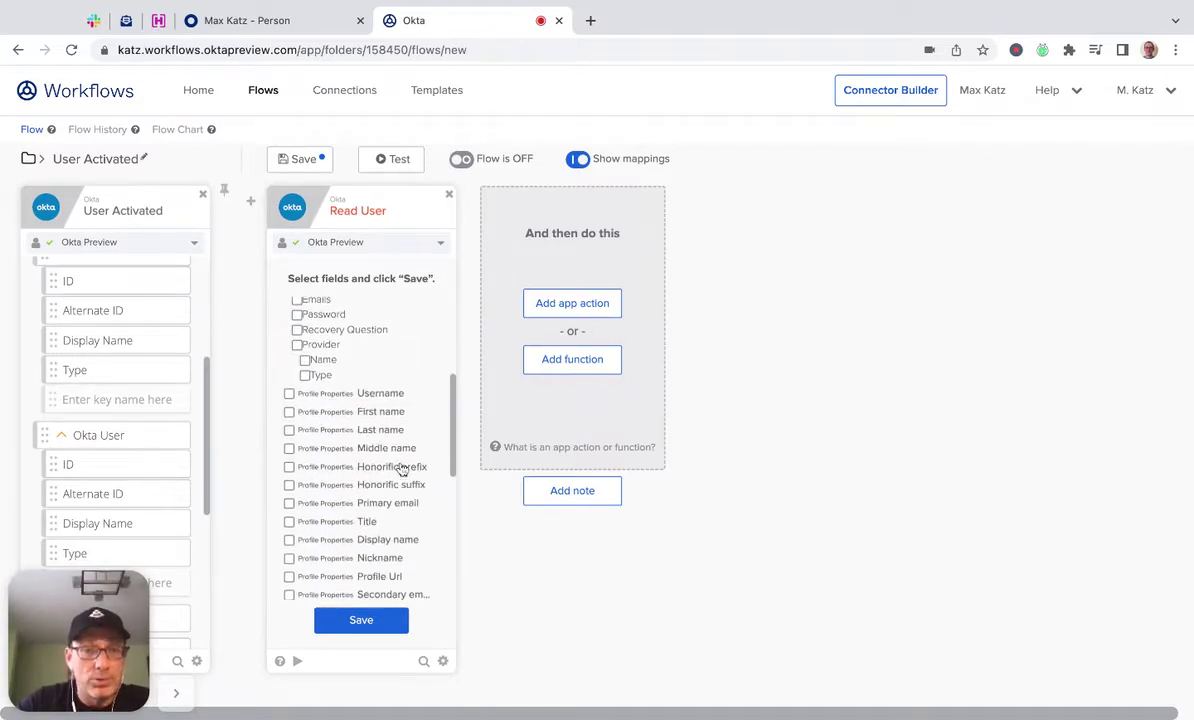
Include the Username, Primary email and Title profile fields and confirm the outputs.
click(335, 394)
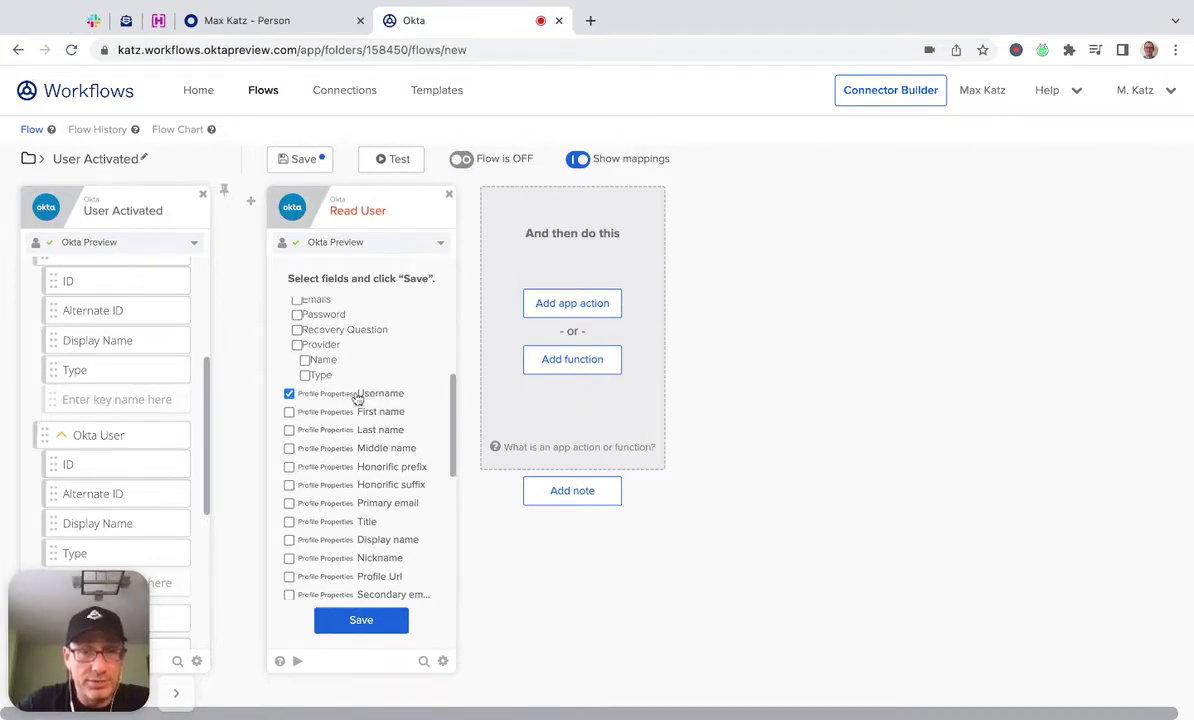
click(338, 503)
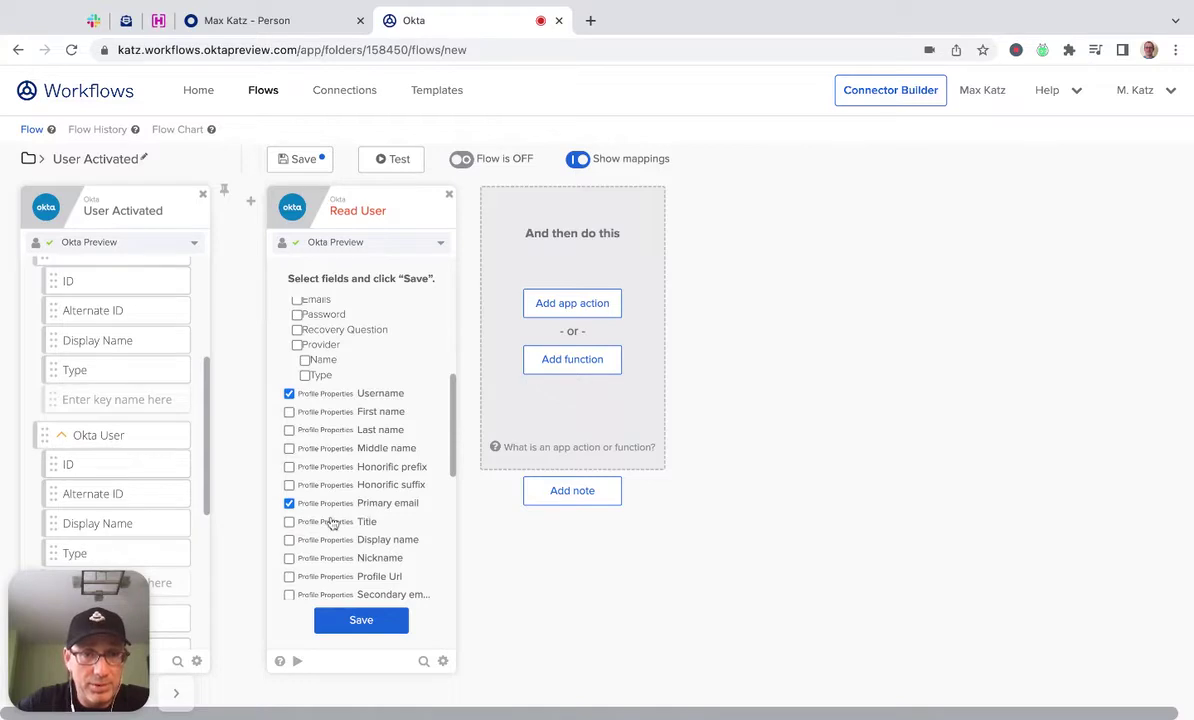
click(330, 522)
scroll(384, 484, up, 1)
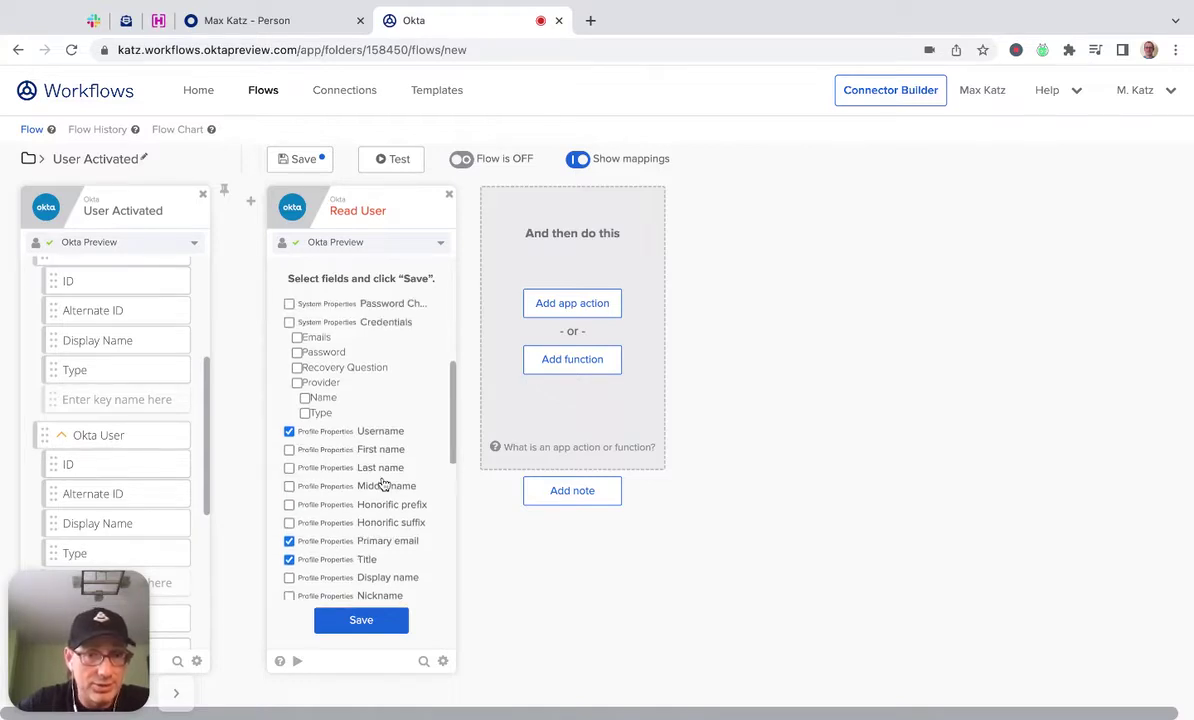
scroll(383, 484, up, 5)
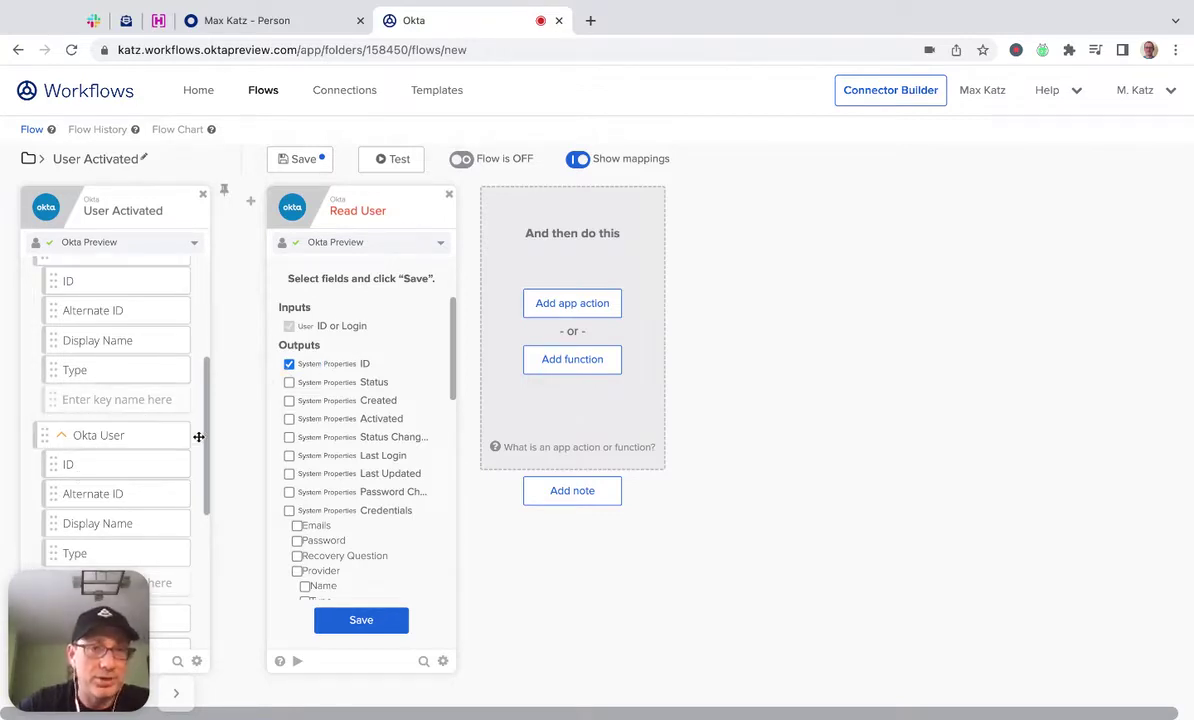
click(386, 621)
Map the activated user's ID into Read User's ID or Login, then start a test run.
scroll(88, 373, down, 1)
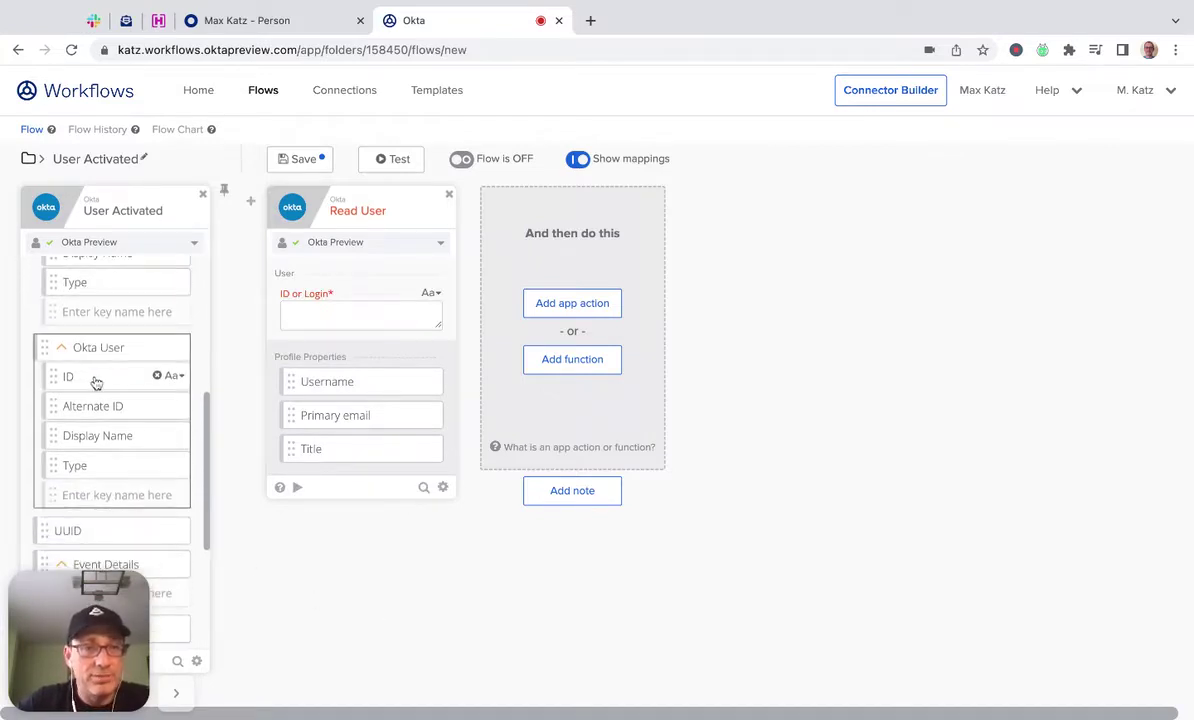
drag(99, 384, 344, 317)
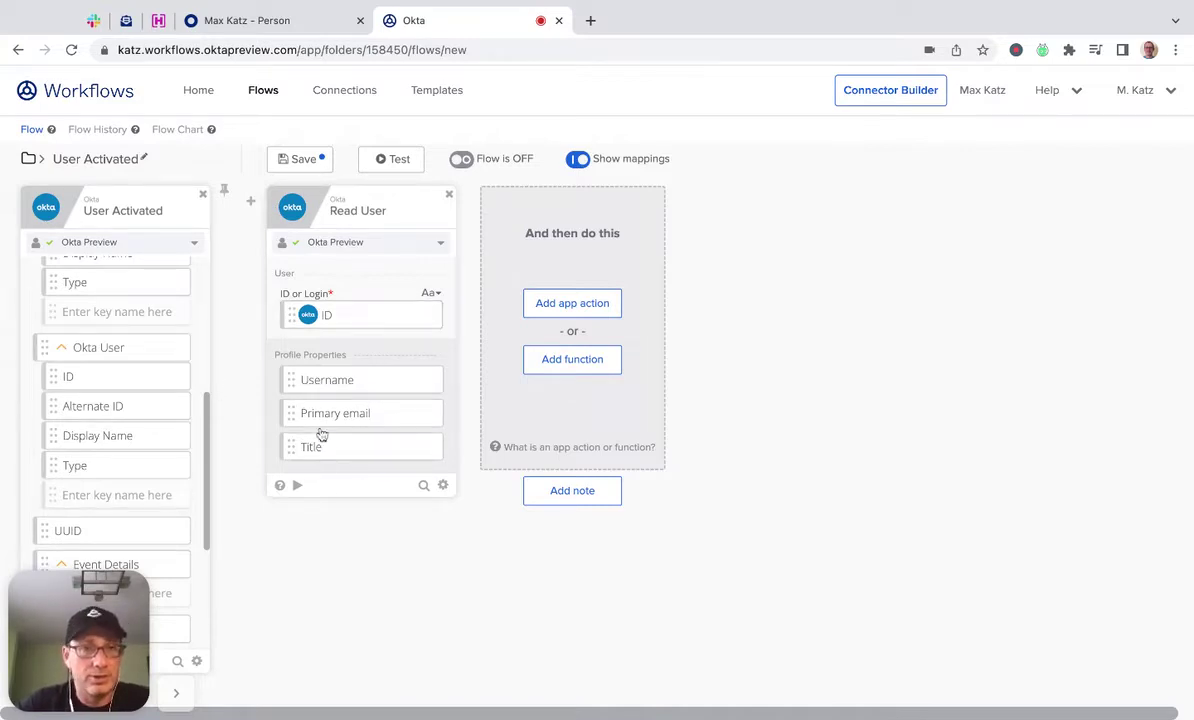
click(298, 487)
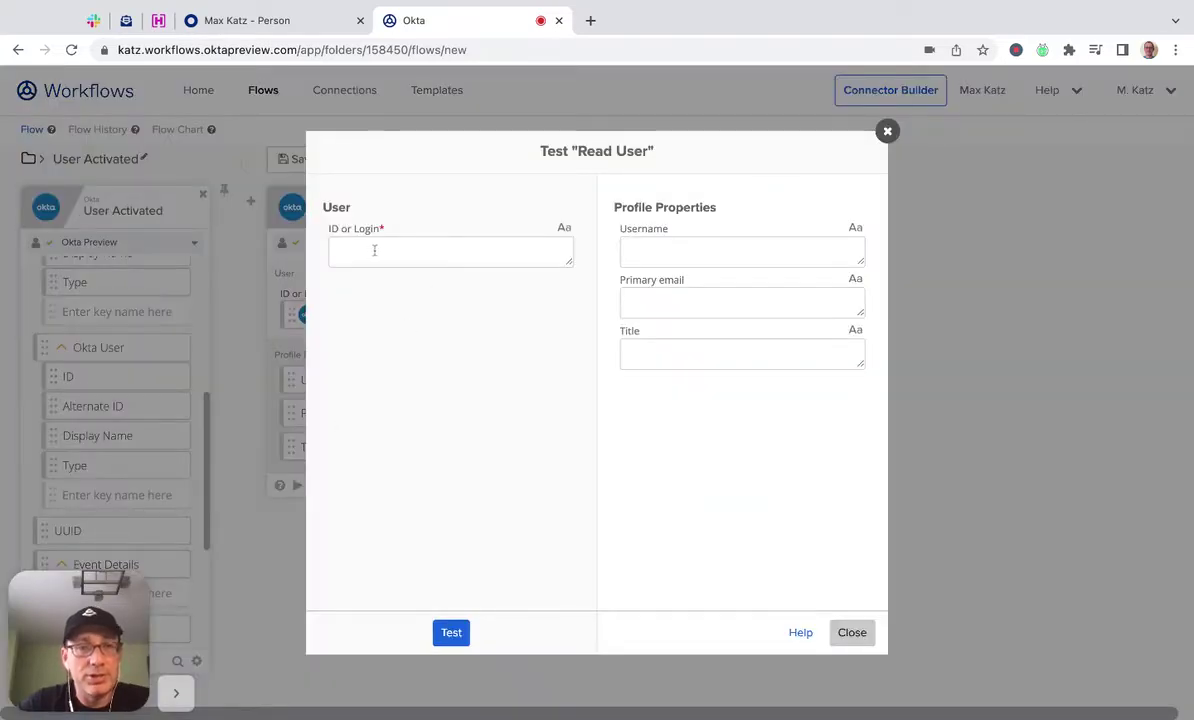
click(275, 22)
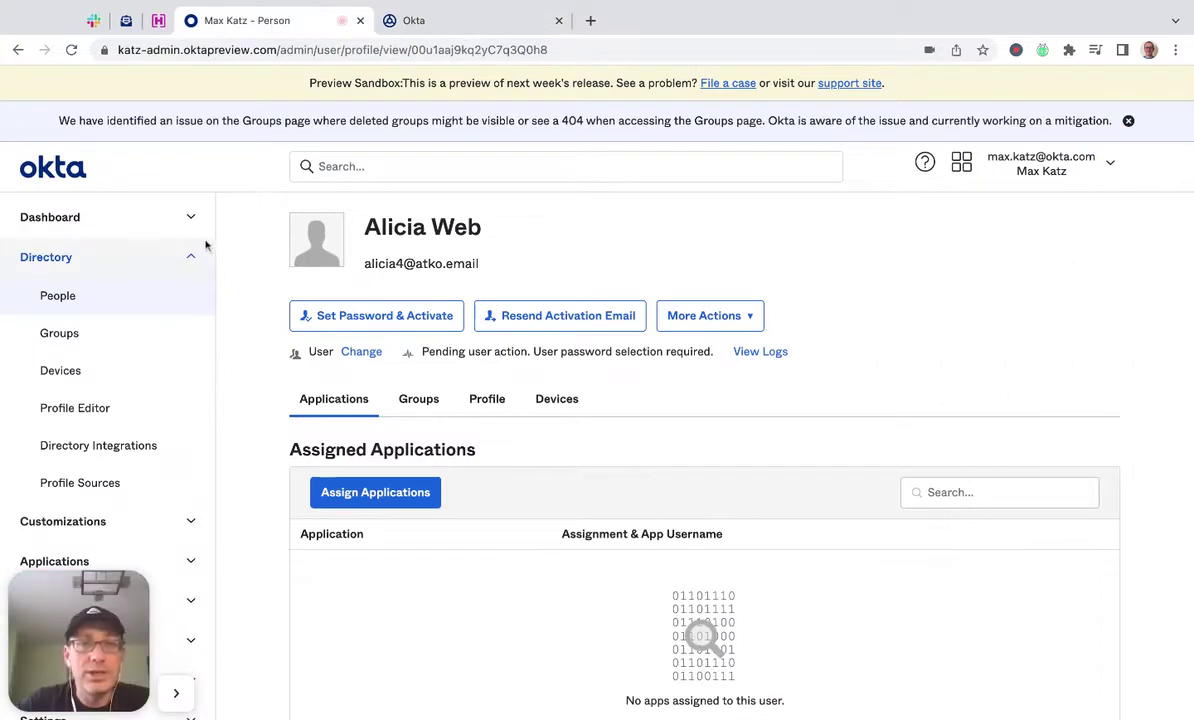
Reload the user's admin profile and copy the user ID from its URL.
click(71, 50)
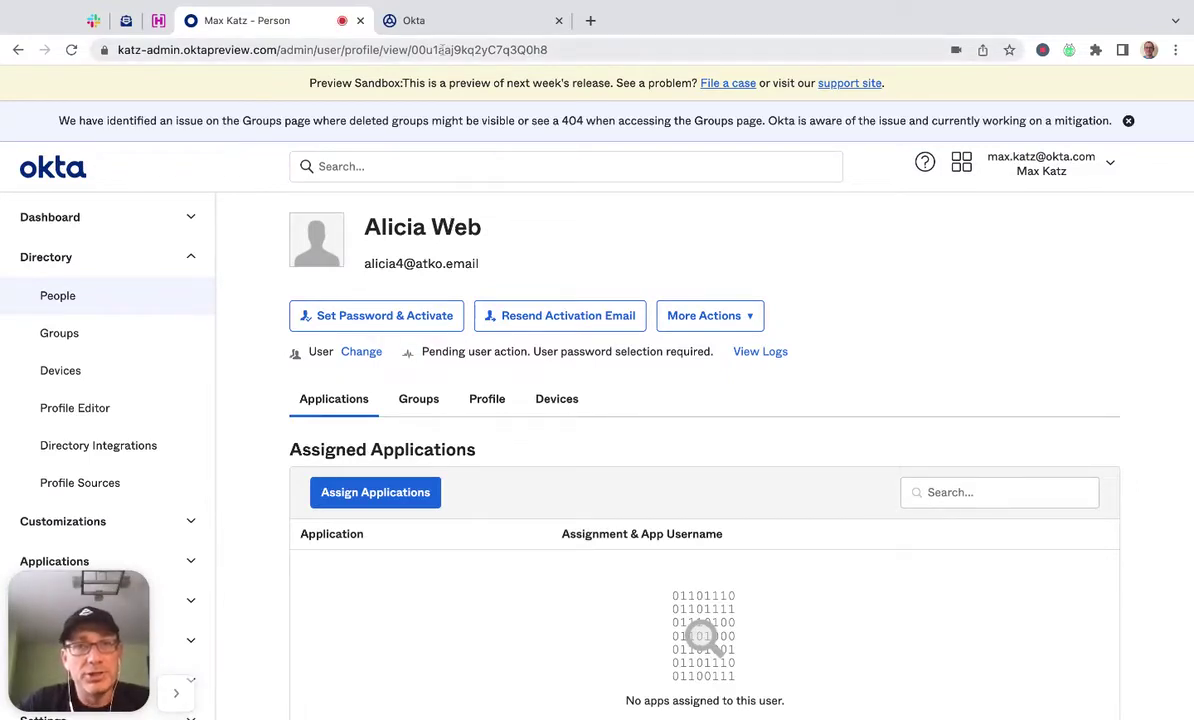
double_click(441, 50)
key(super+c)
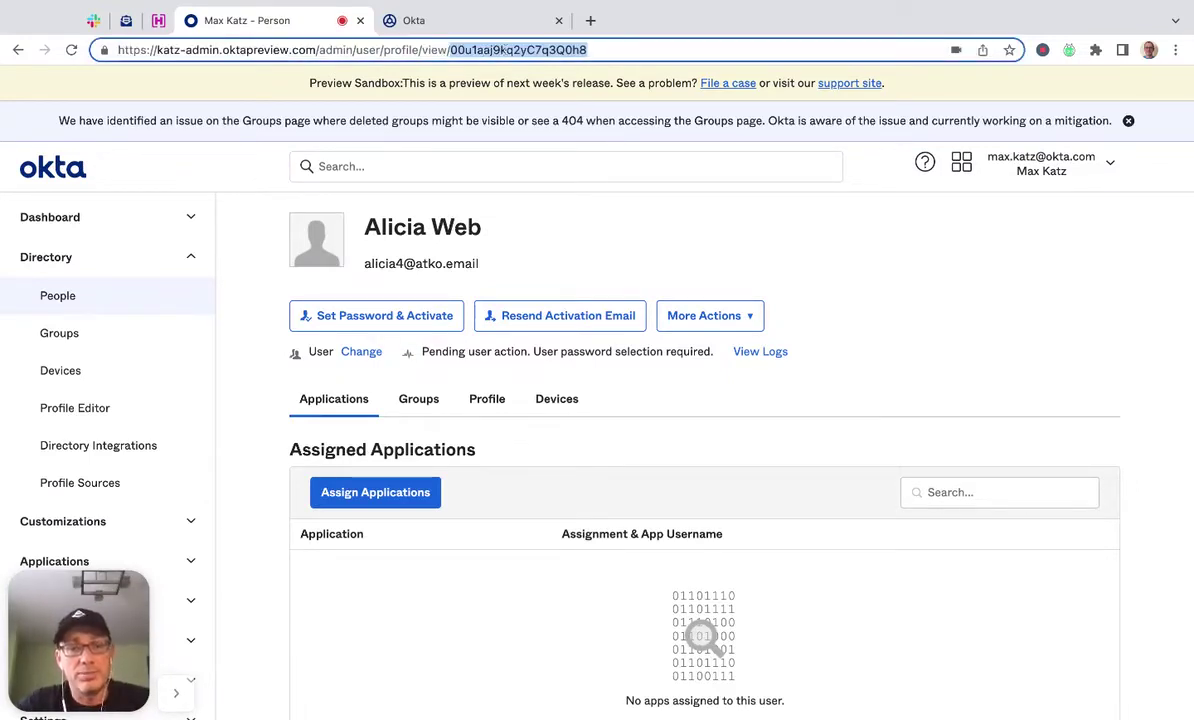
click(514, 23)
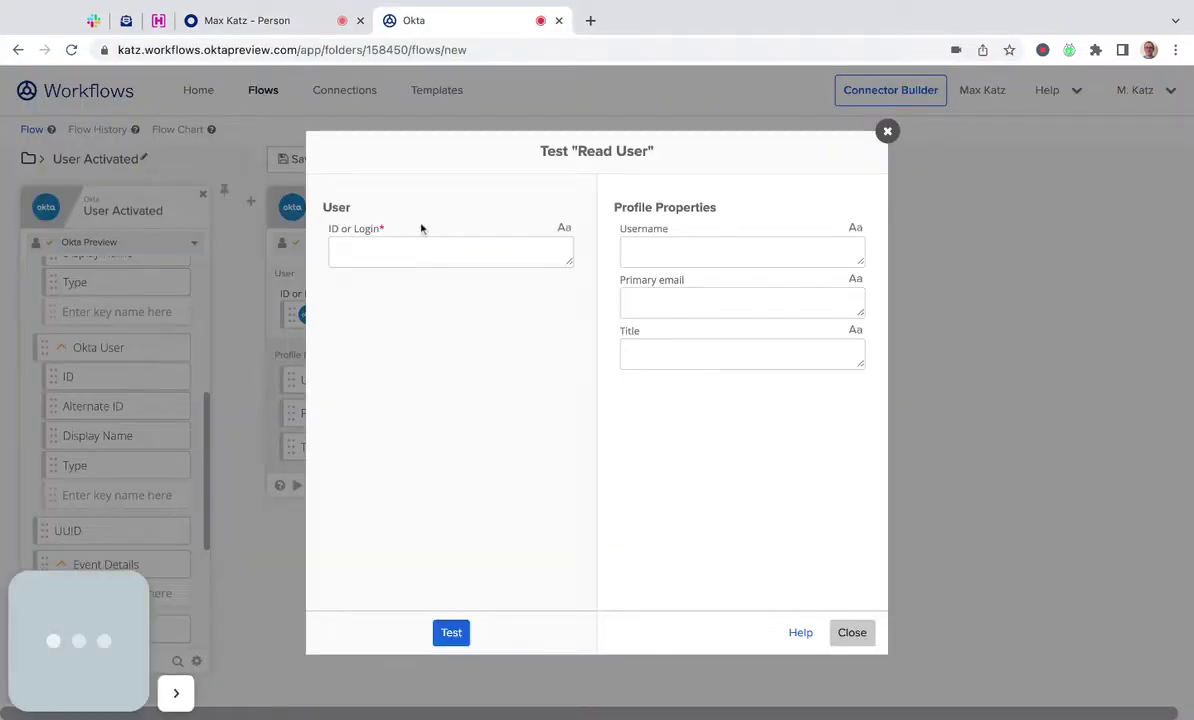
Test Read User with the pasted user ID, then add a Text Compose function.
key(super+v)
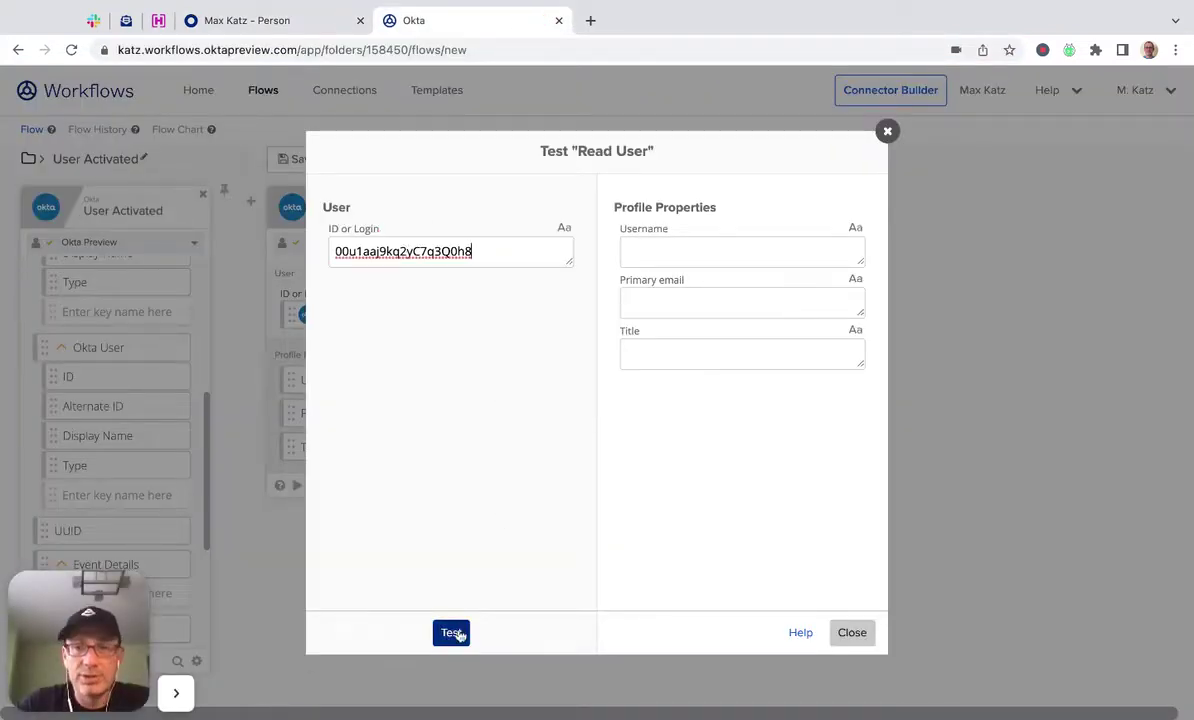
click(455, 633)
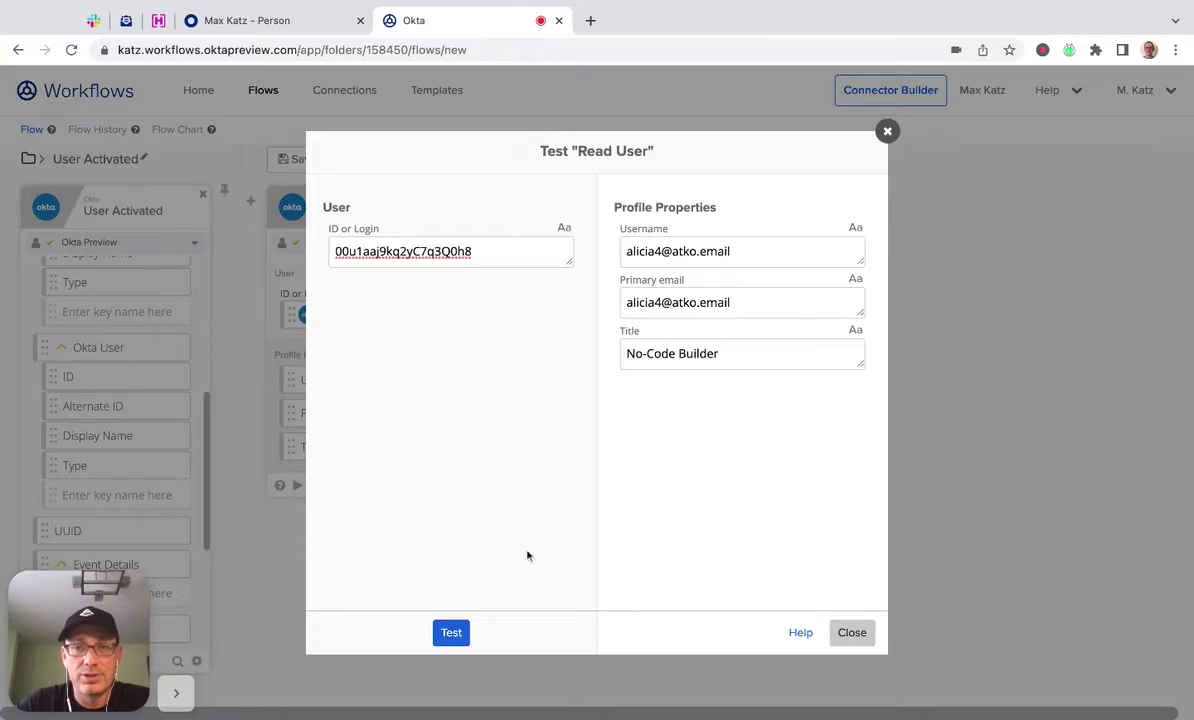
click(848, 633)
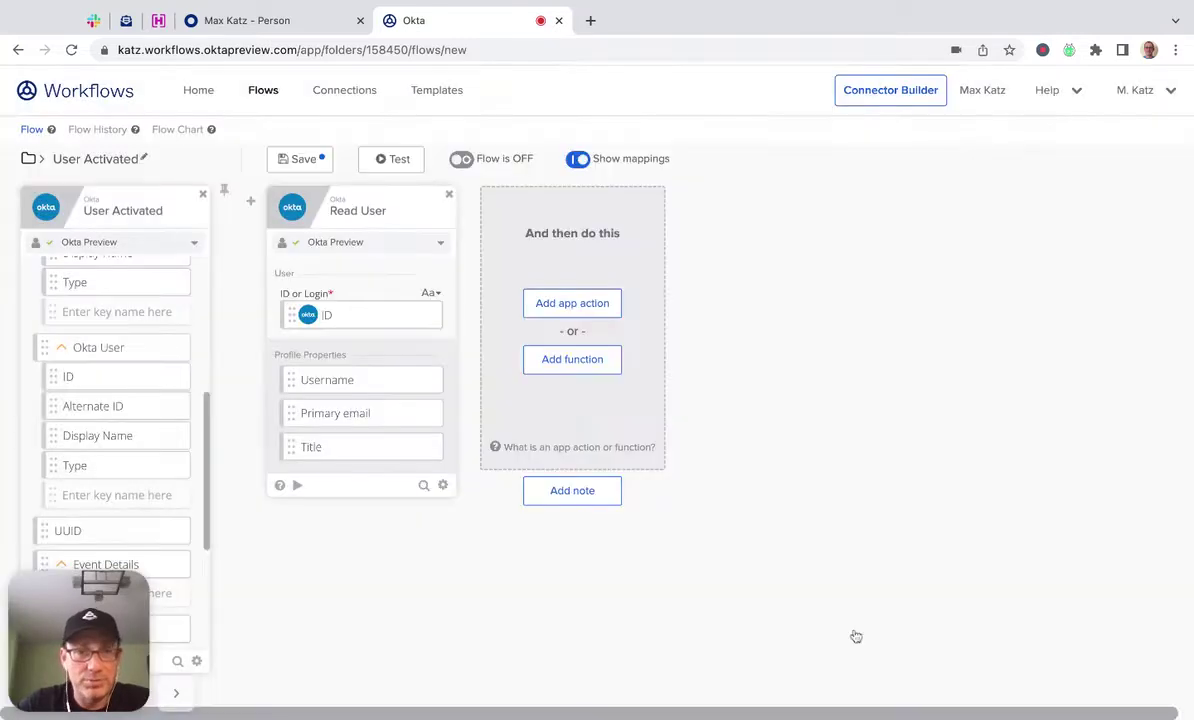
click(554, 362)
click(715, 237)
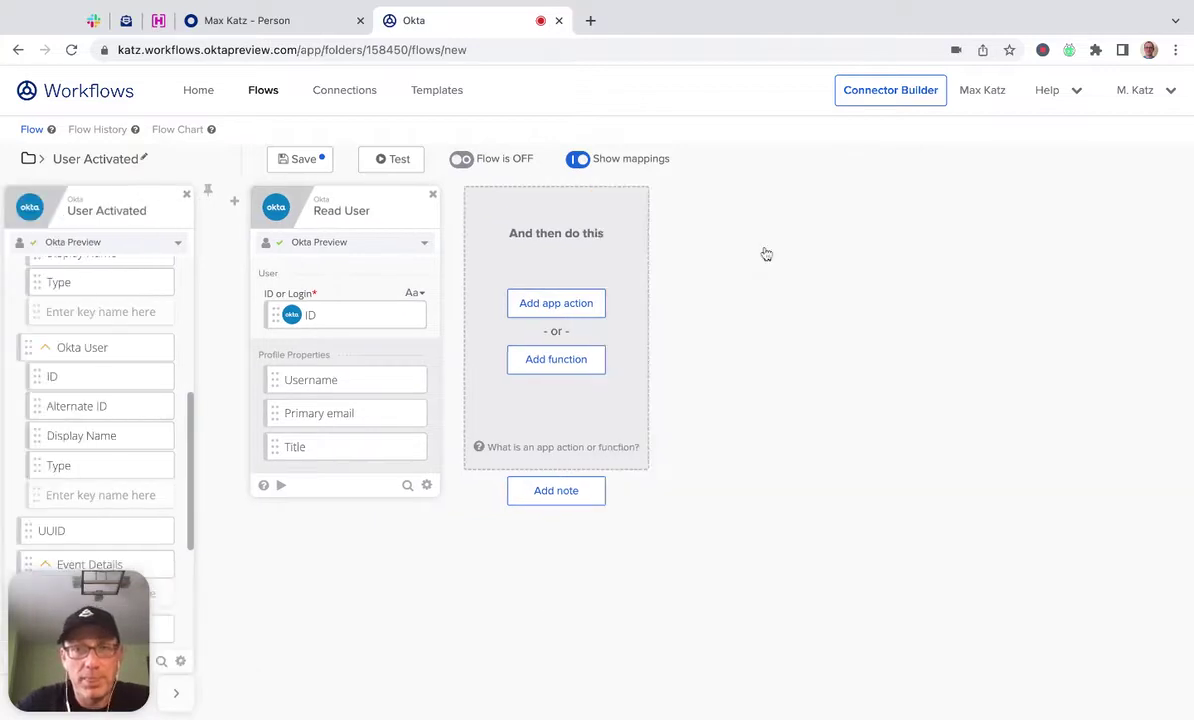
Write the message 'User [Username] ([Title]) was activated.' using Read User's fields.
click(571, 255)
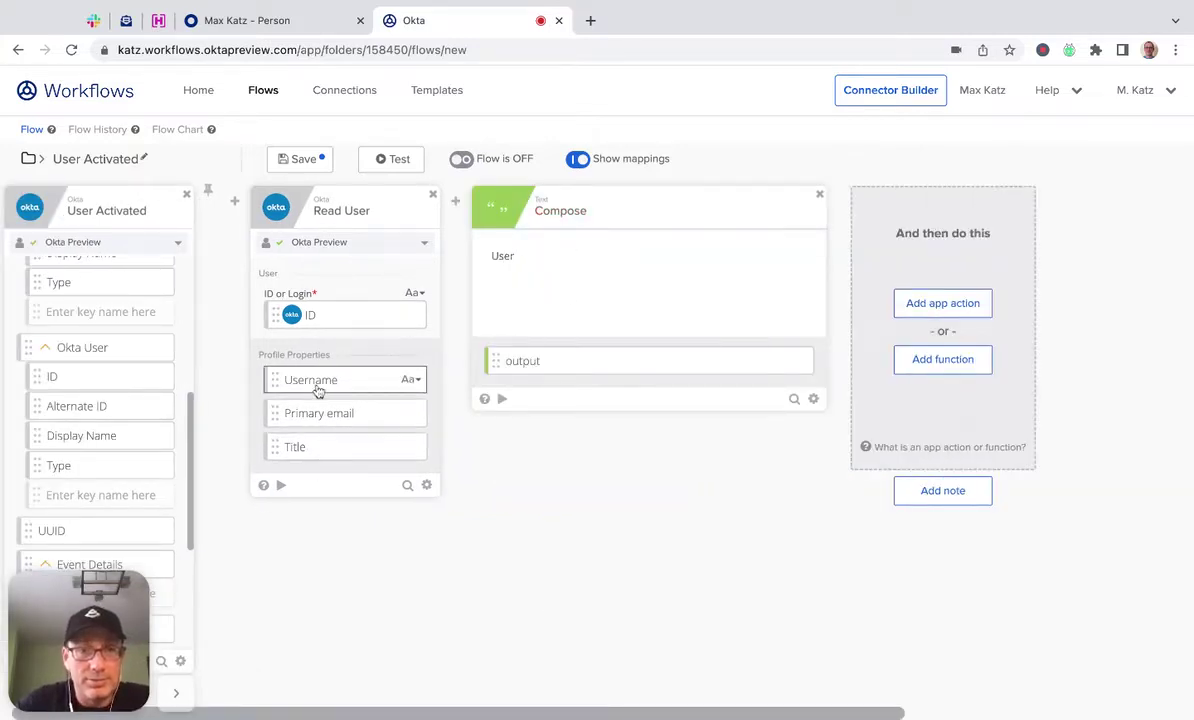
drag(318, 391, 546, 258)
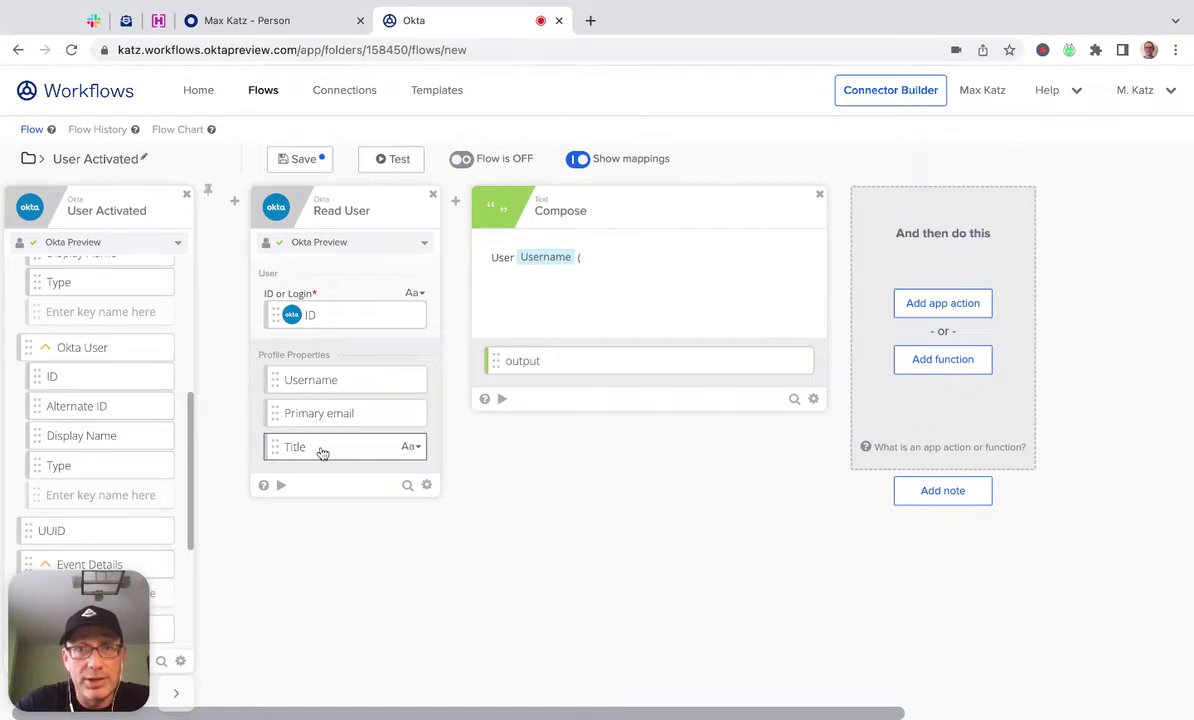
drag(322, 453, 598, 257)
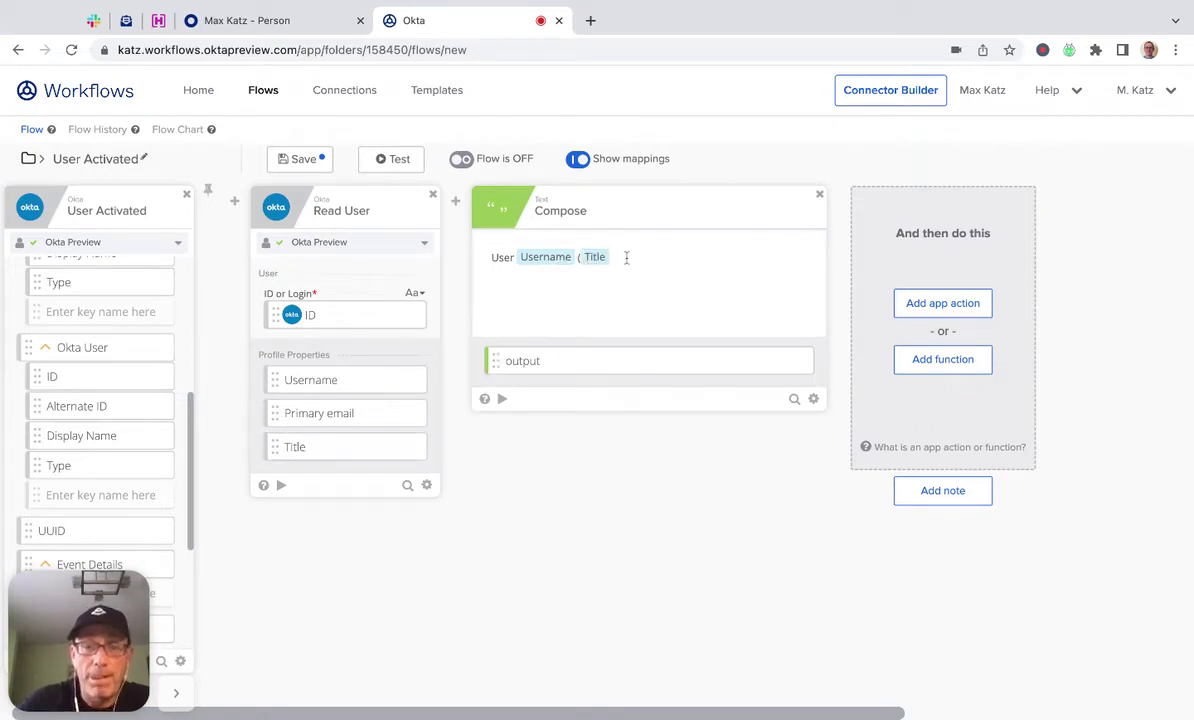
text())
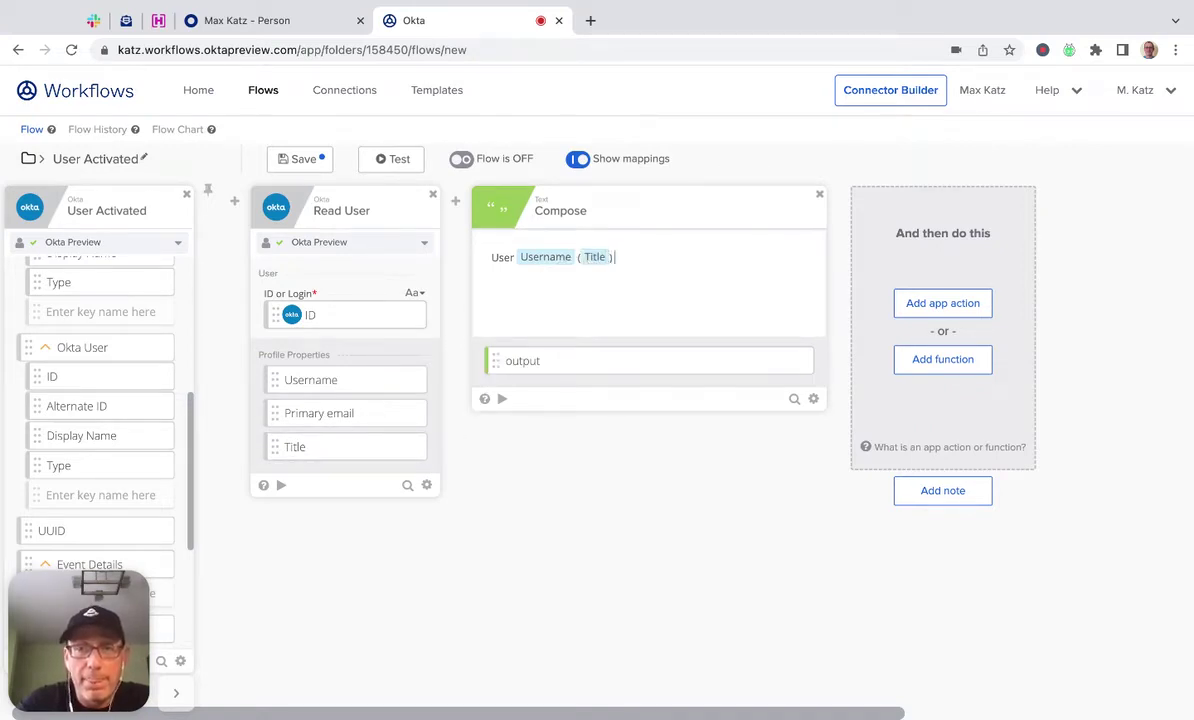
text( was a)
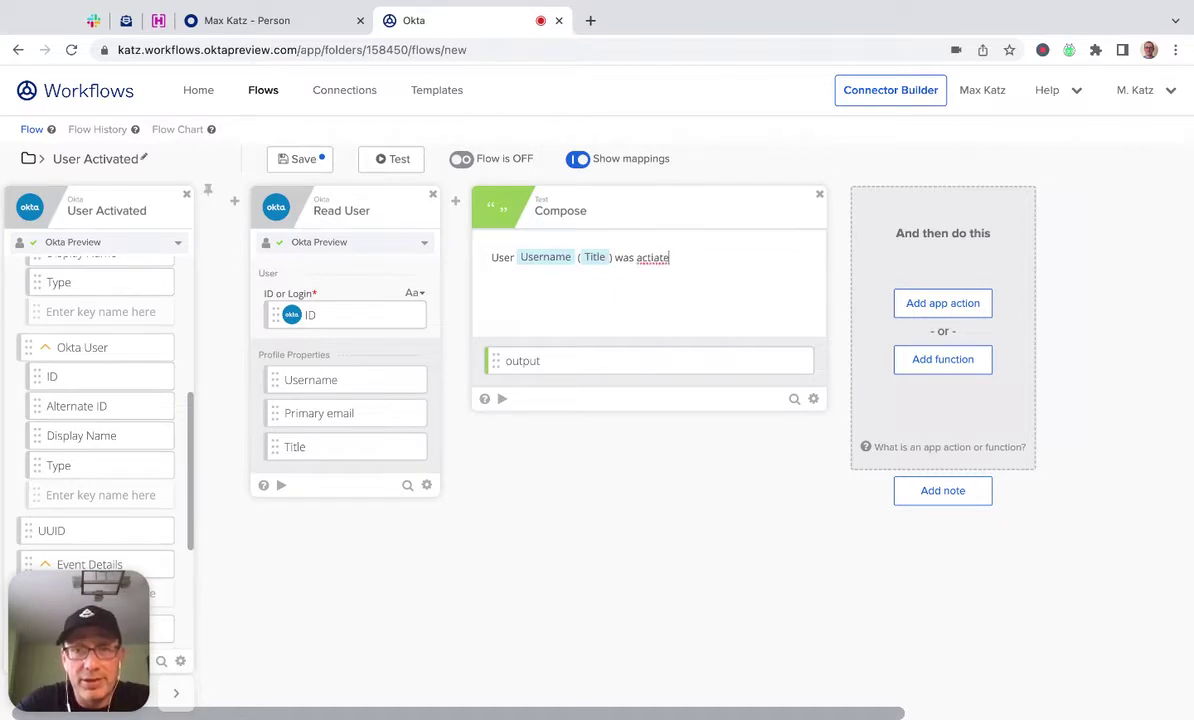
text(ctivated.)
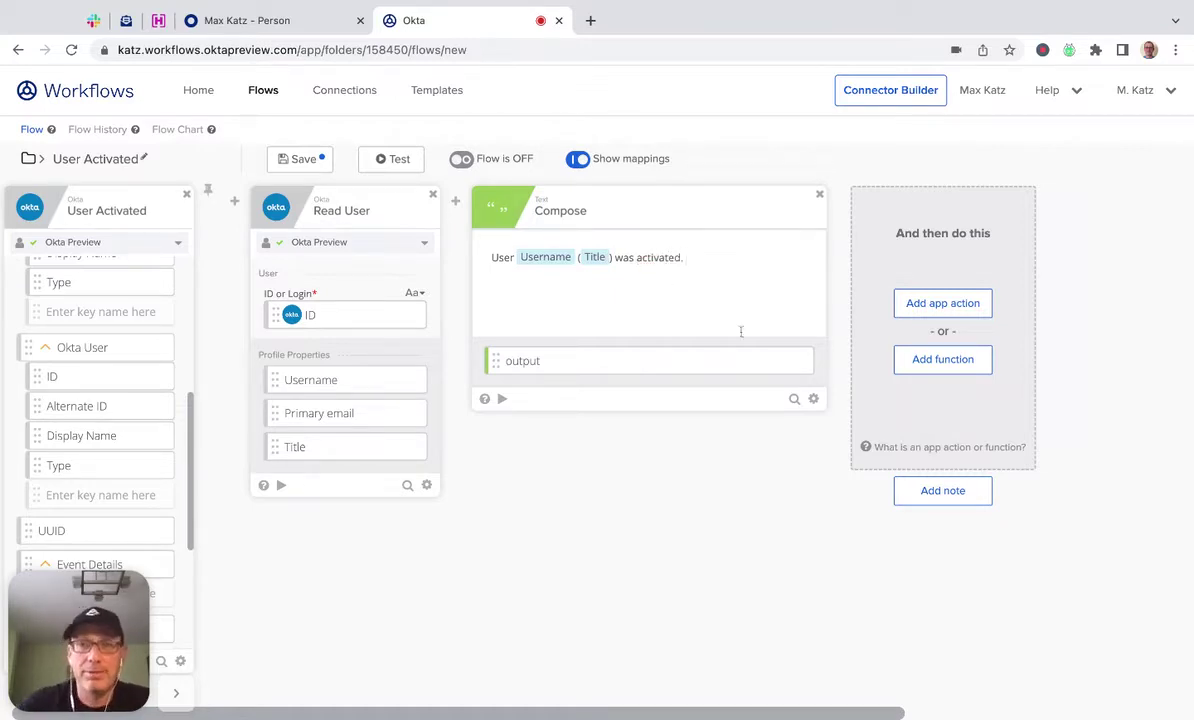
Add a Slack Send Message to Channel step for workflows-test, sent as a bot.
click(938, 306)
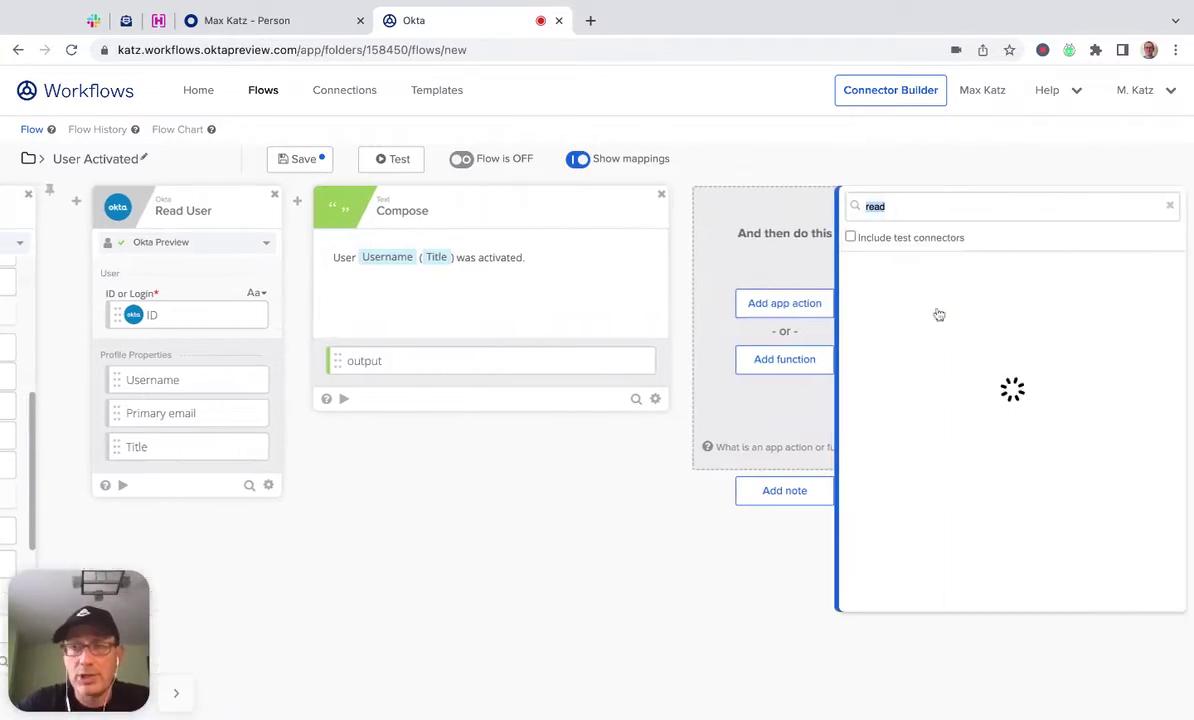
text(sla)
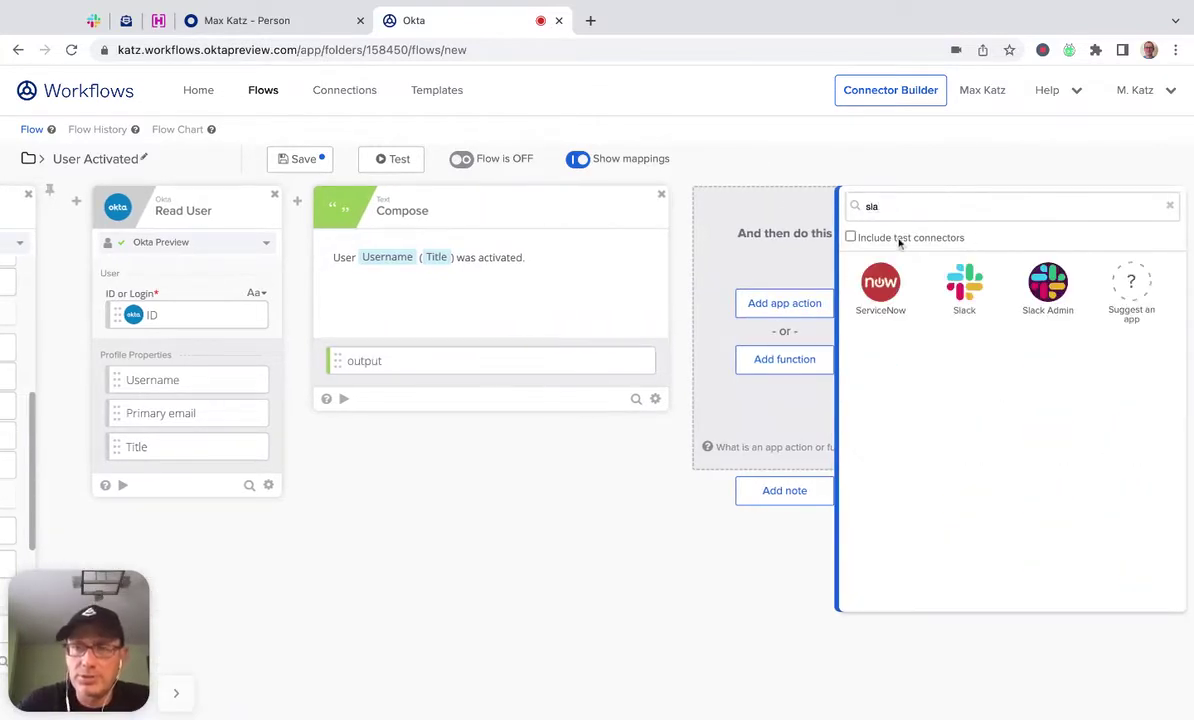
text(c)
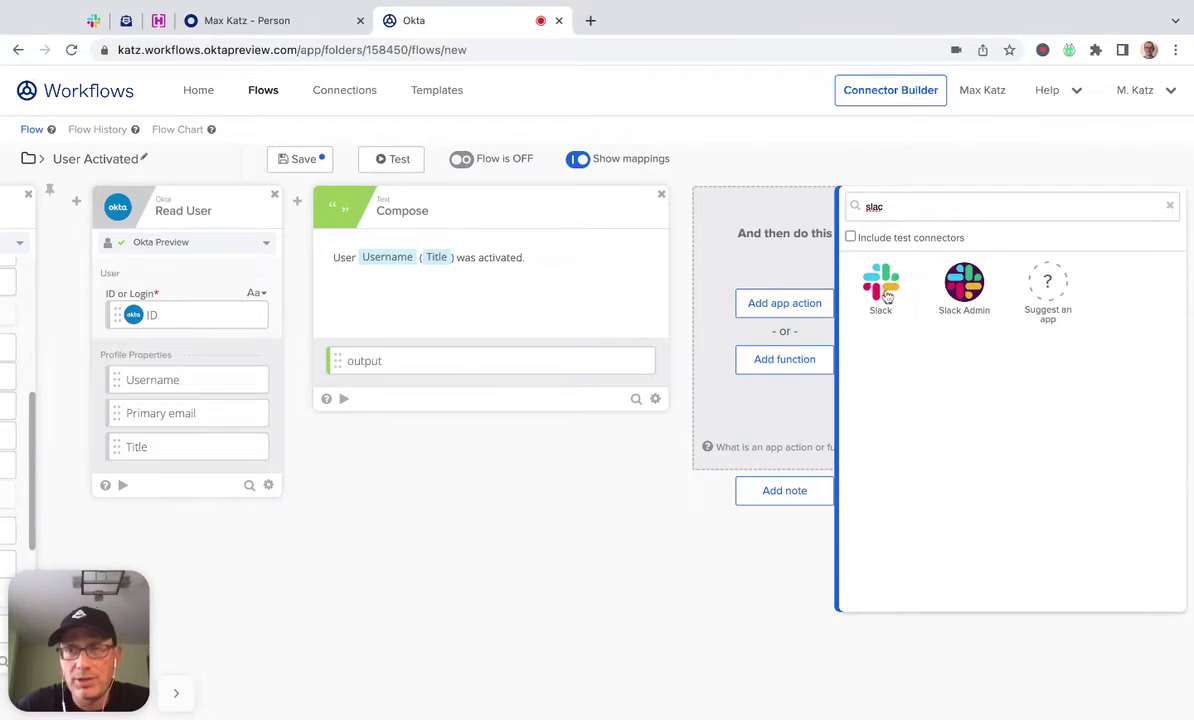
click(881, 288)
scroll(991, 365, down, 1)
scroll(991, 365, down, 6)
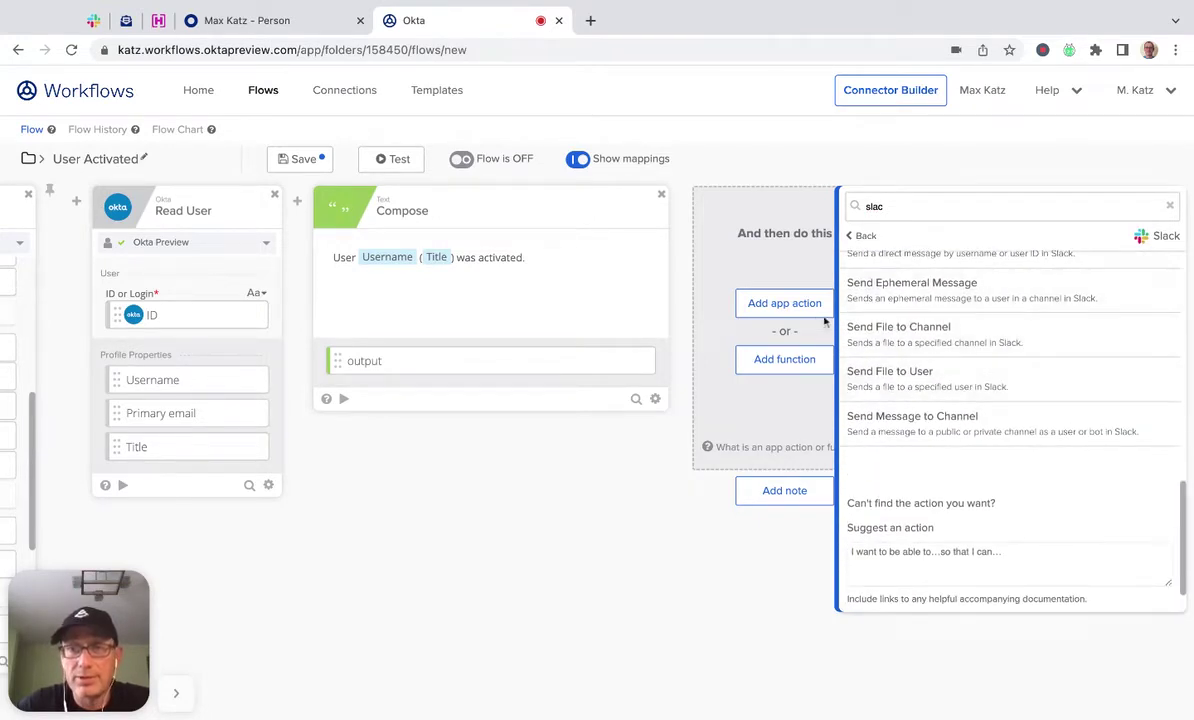
click(908, 419)
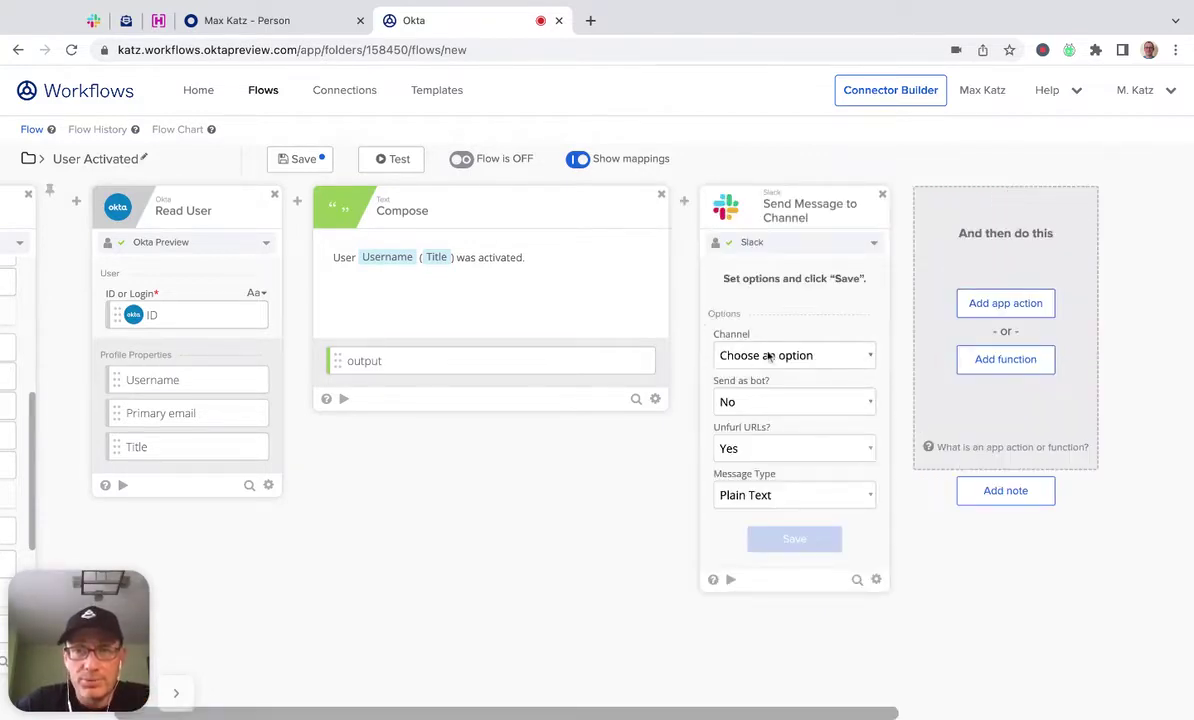
click(768, 355)
click(711, 376)
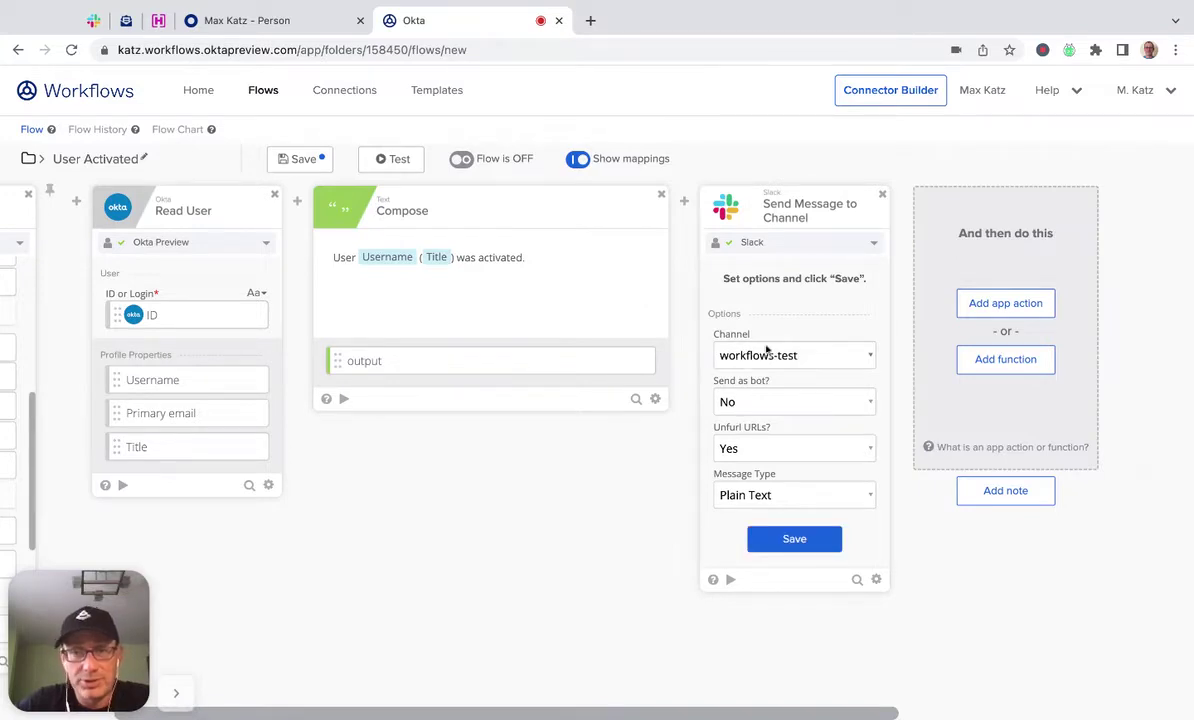
click(756, 401)
click(750, 384)
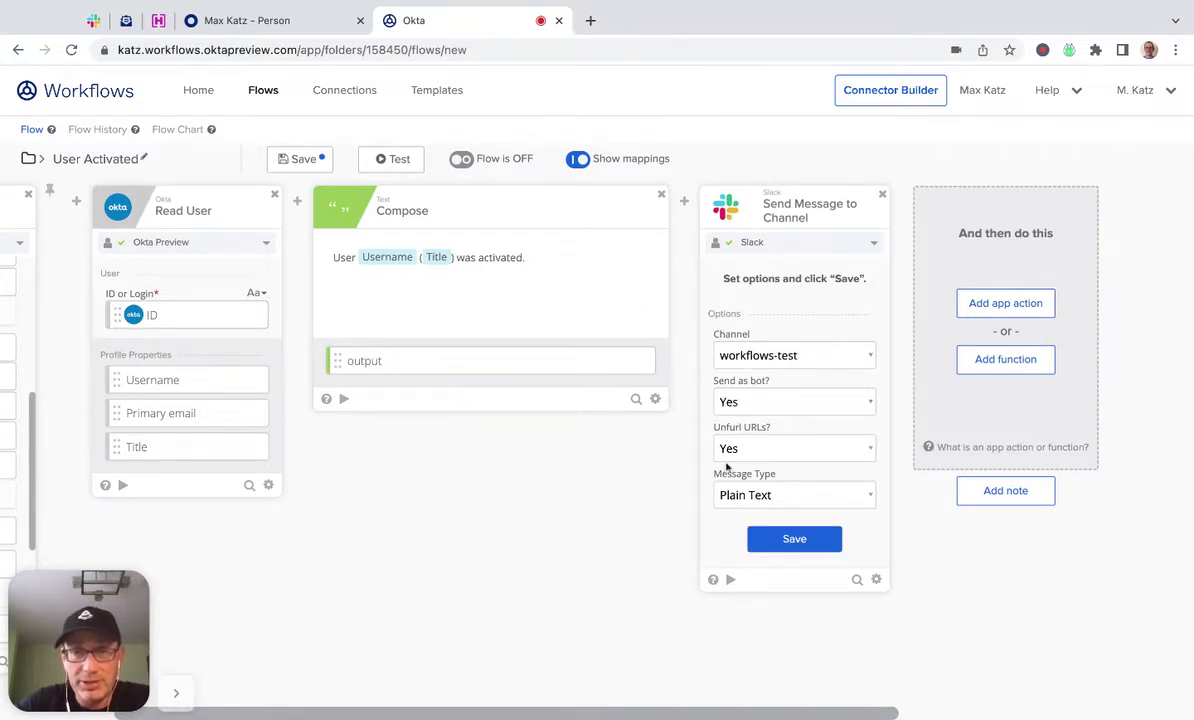
click(794, 538)
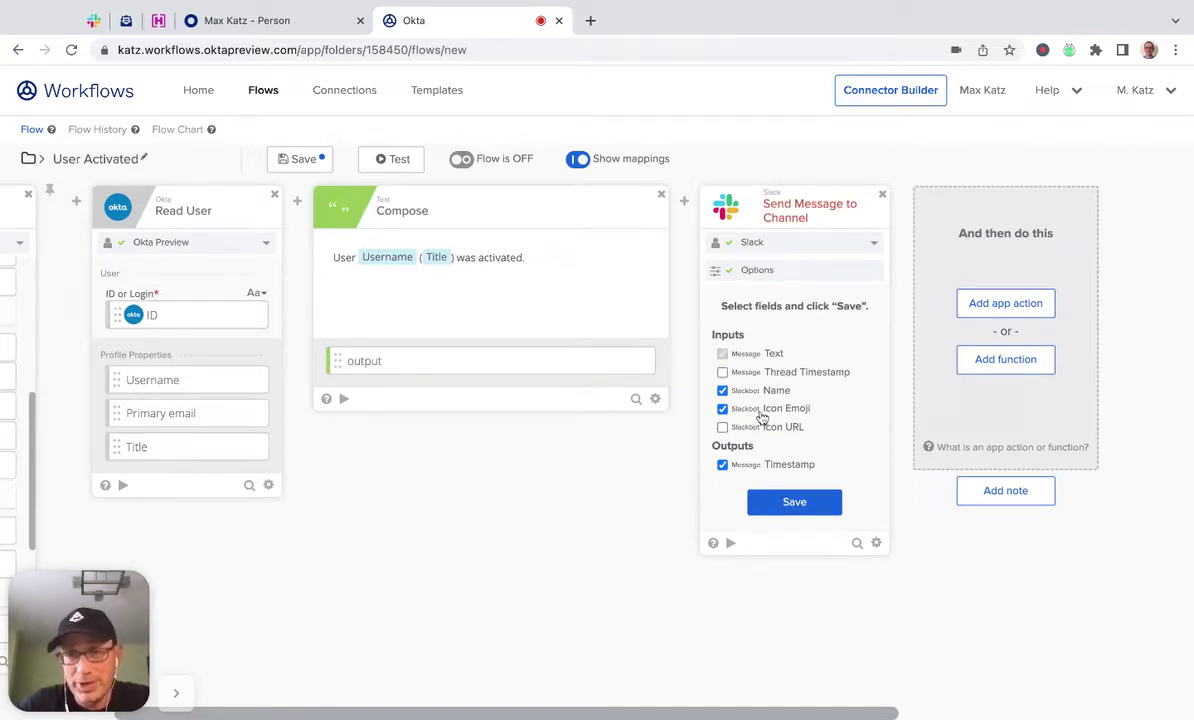
Map the Compose output to the Slack Text, name the bot UserBot and set an icon emoji.
click(801, 505)
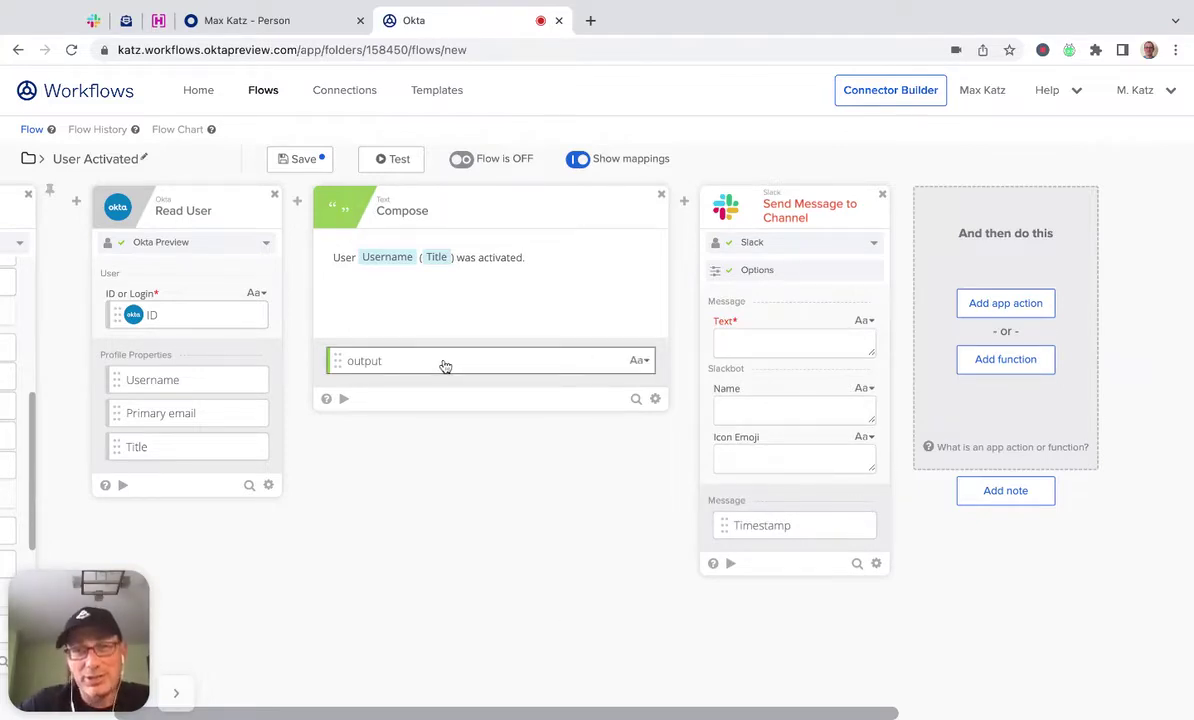
drag(447, 366, 762, 346)
text(UserBot)
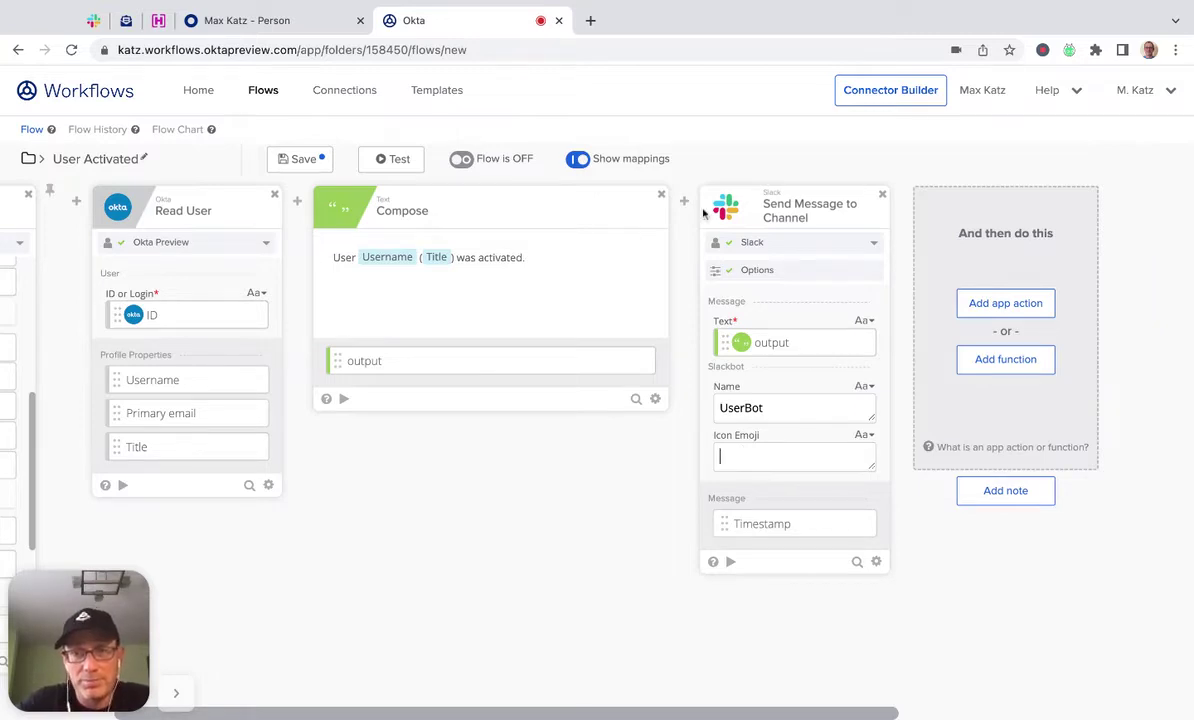
text(:)
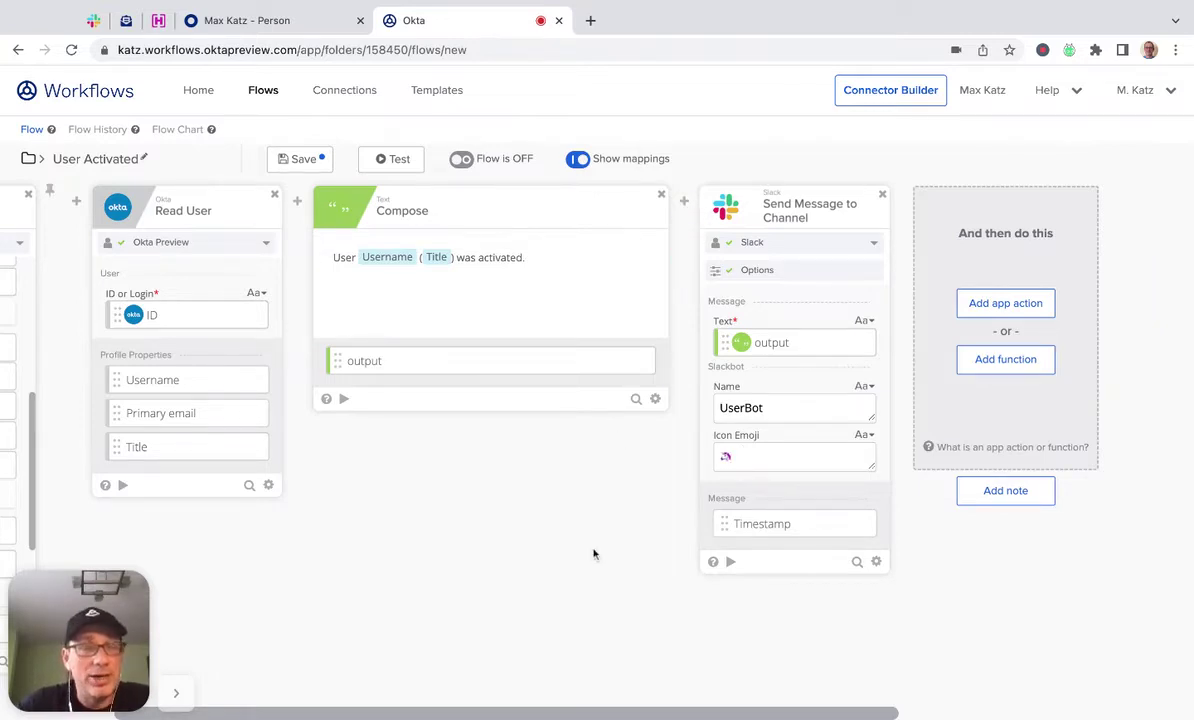
click(729, 561)
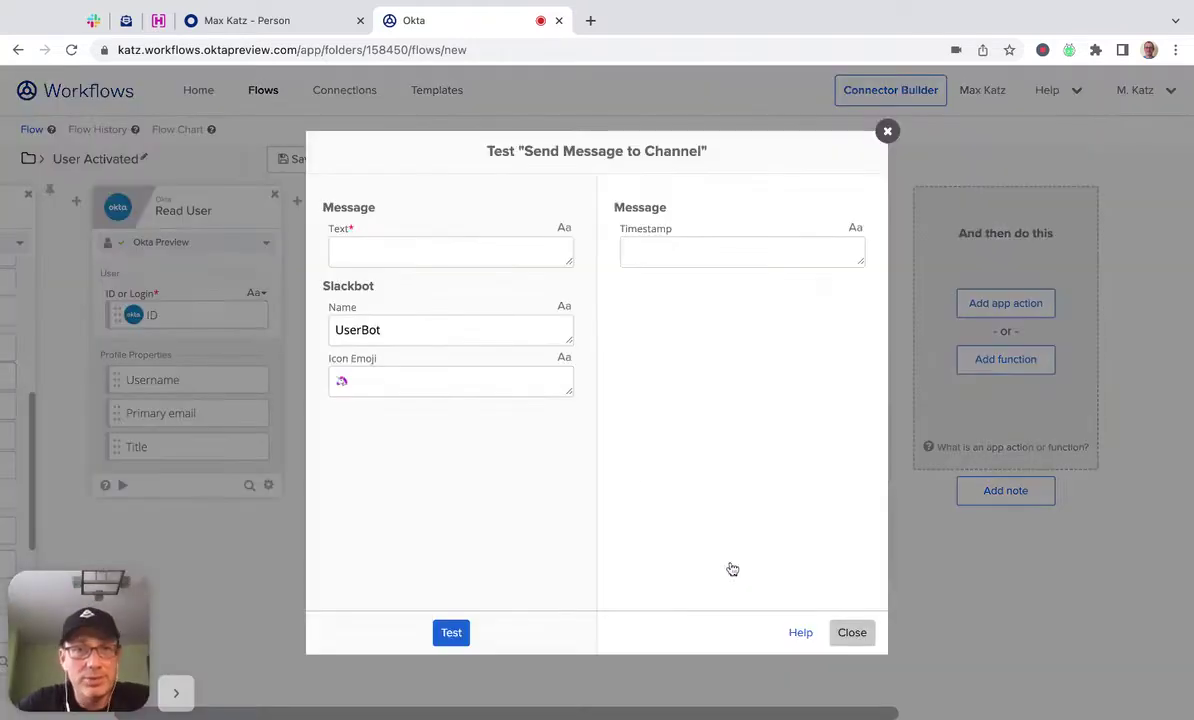
Send 'Hey, is this working?' as a Slack test and verify it posted in #workflows-test.
click(438, 247)
text(Hey)
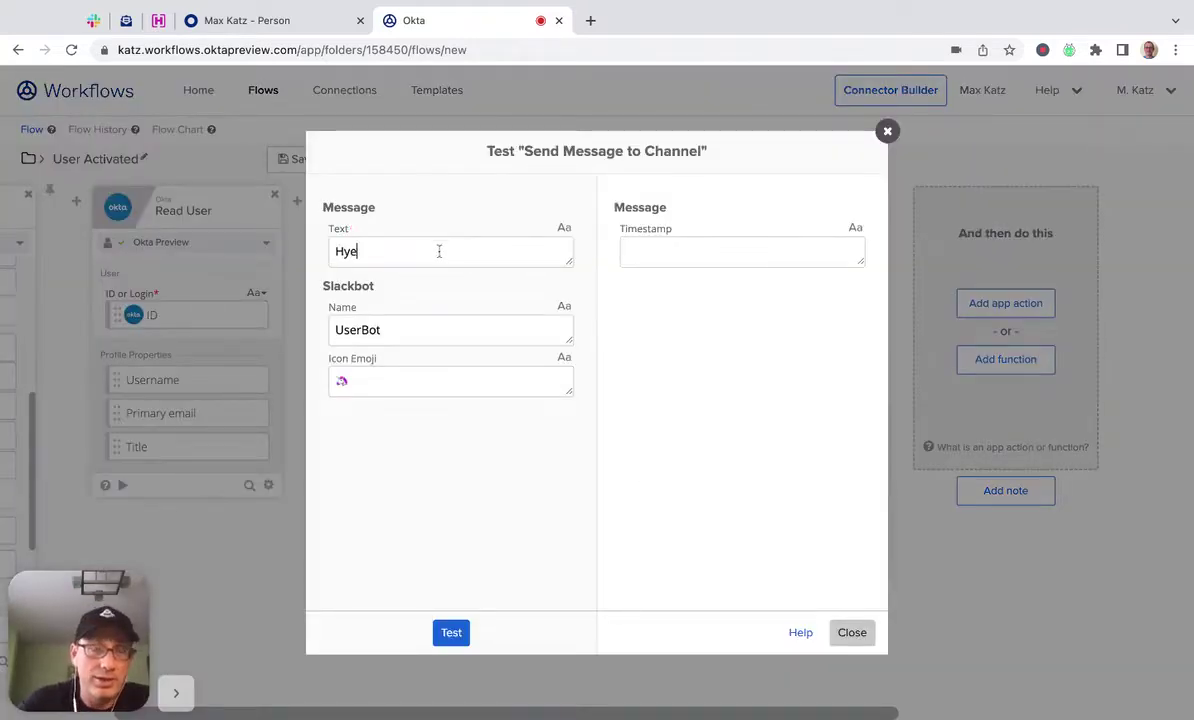
text(, is this working?)
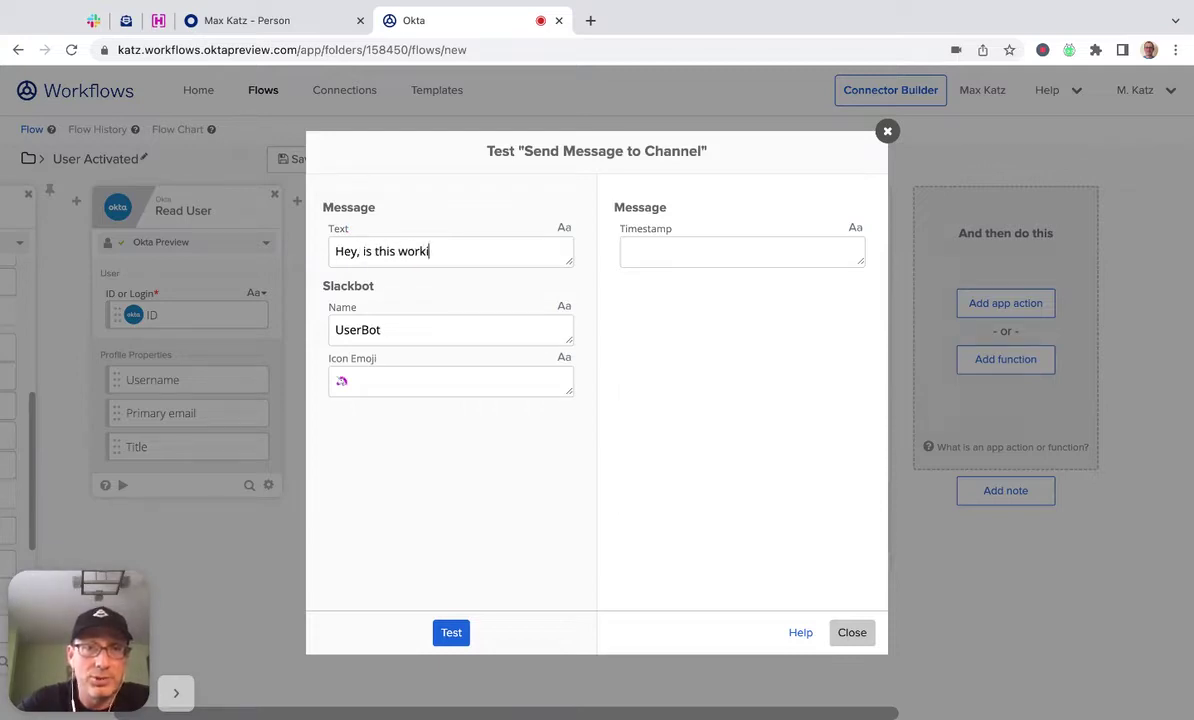
click(452, 634)
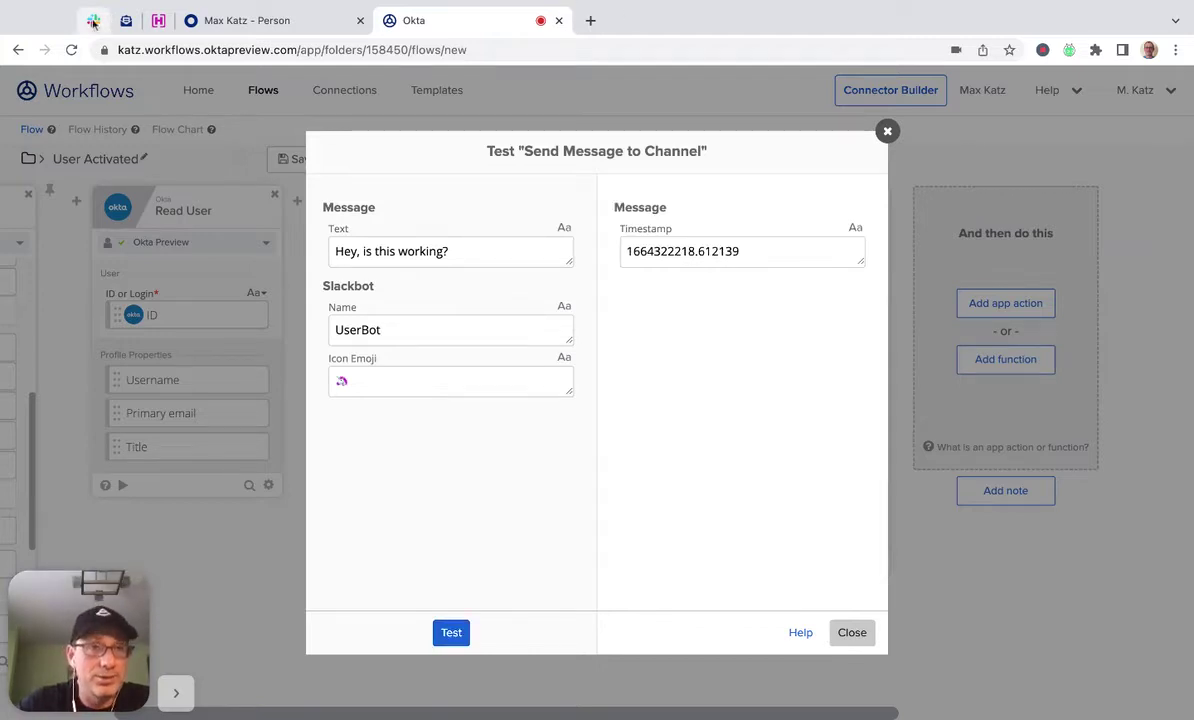
click(93, 20)
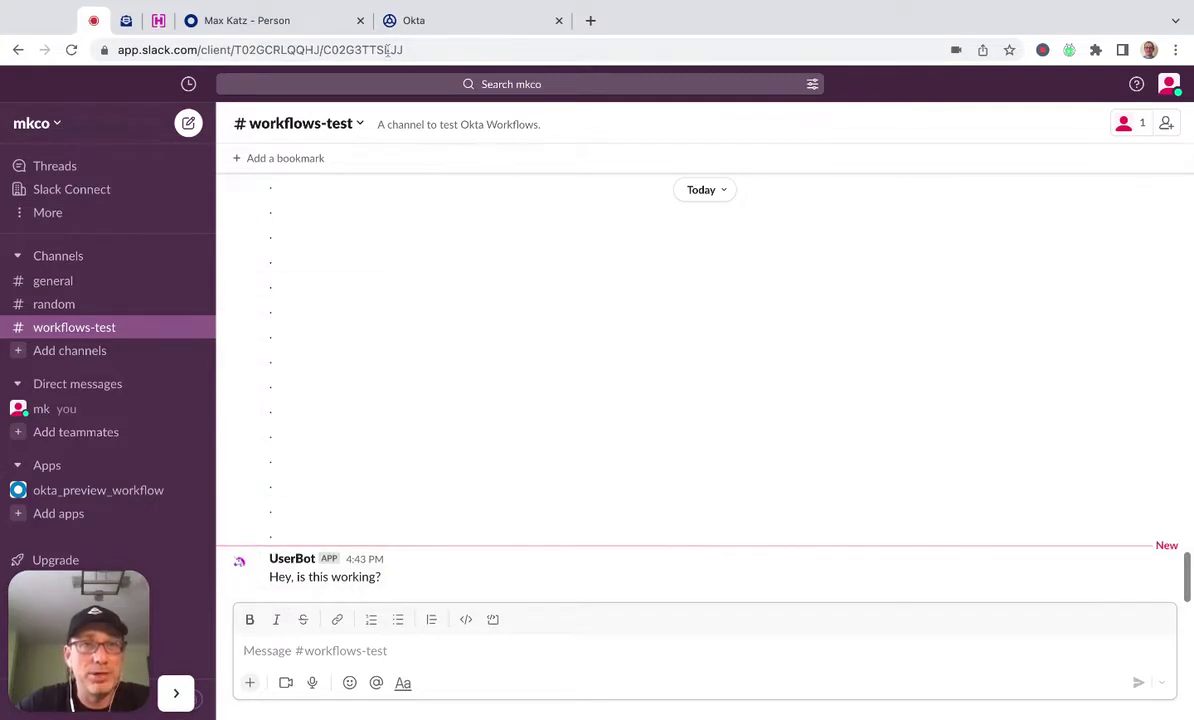
click(456, 33)
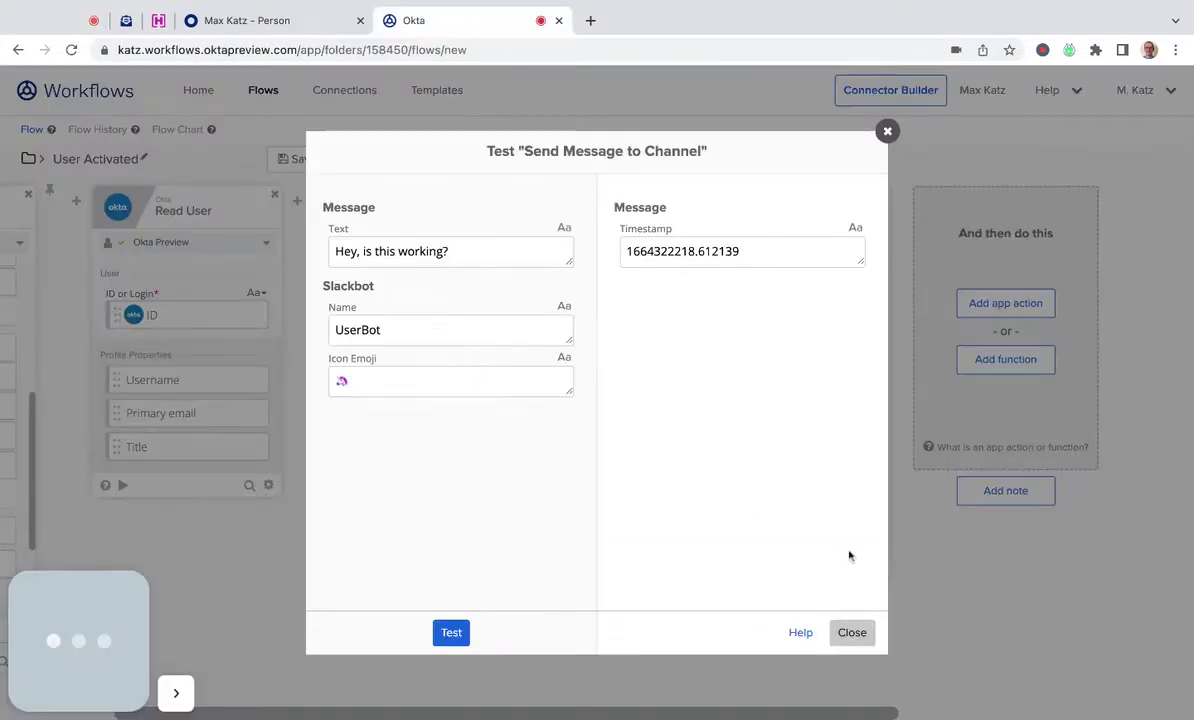
click(851, 633)
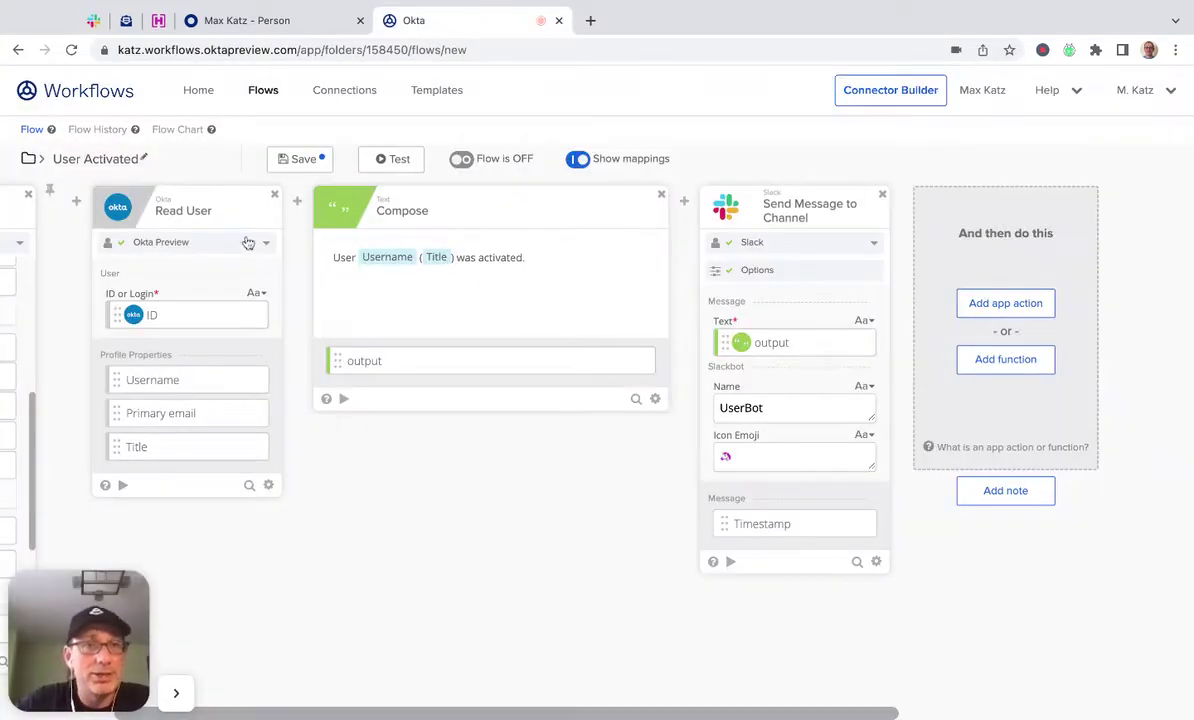
Save the User Activated flow, then switch to the test user's Okta admin profile.
click(303, 160)
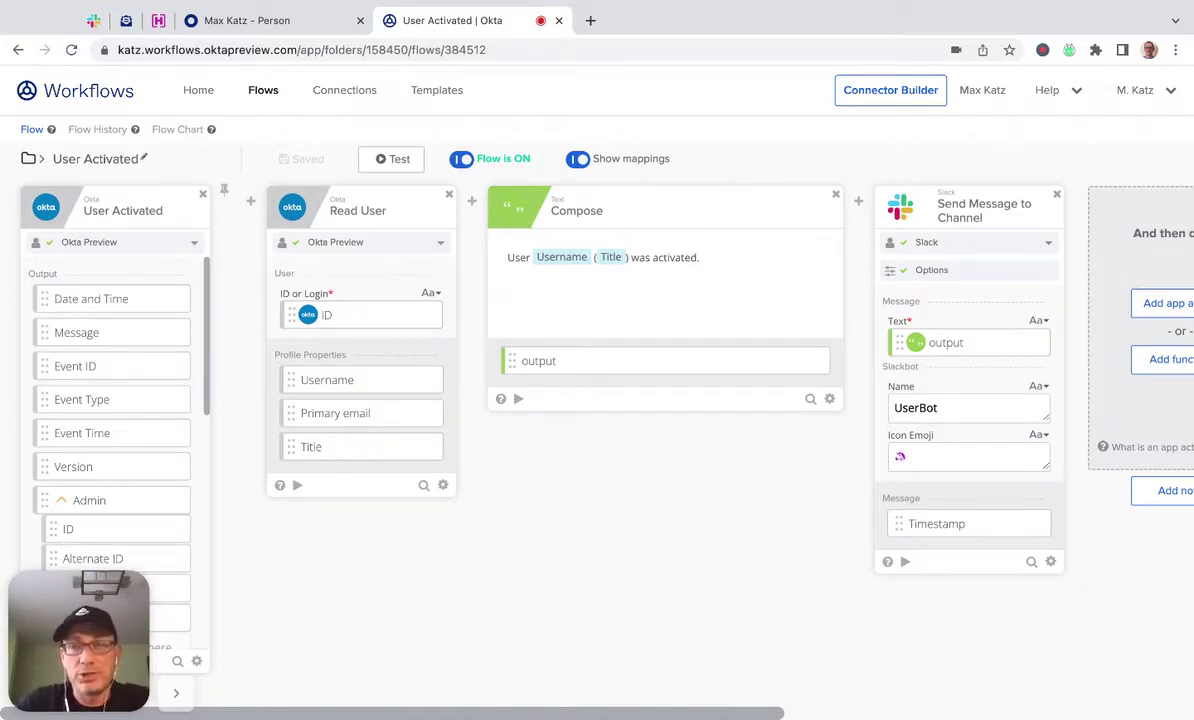
click(257, 22)
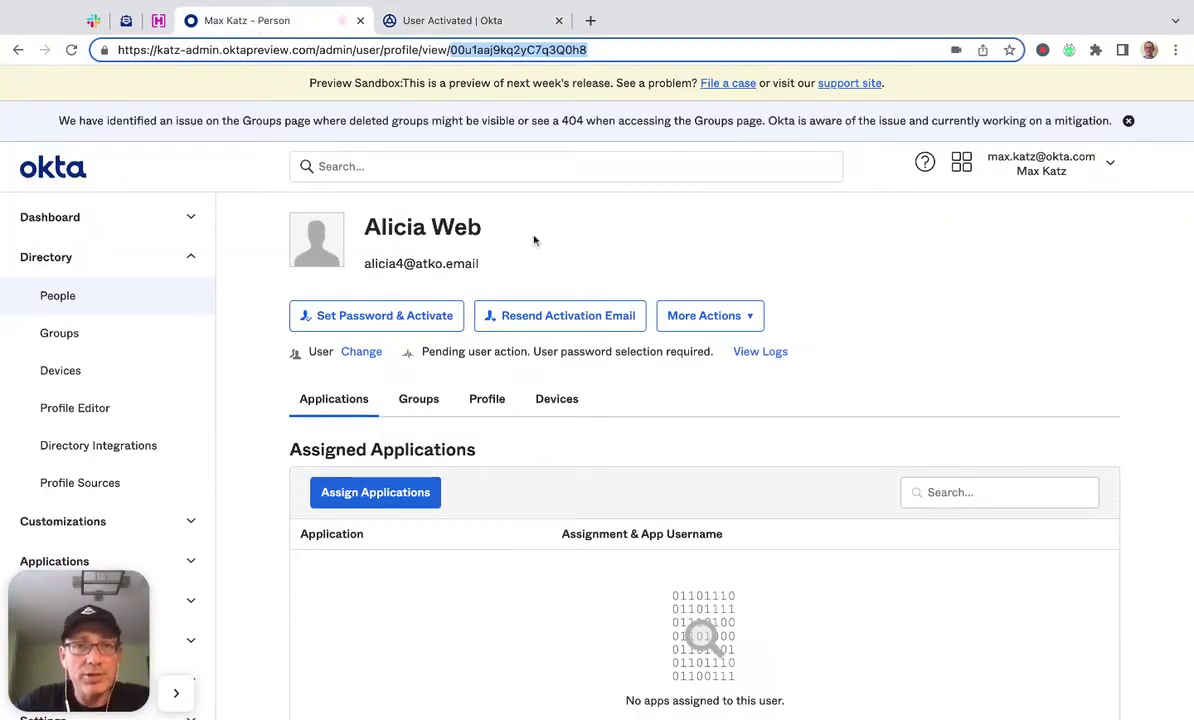
Deactivate the test user from the profile's More Actions menu.
click(740, 312)
click(750, 316)
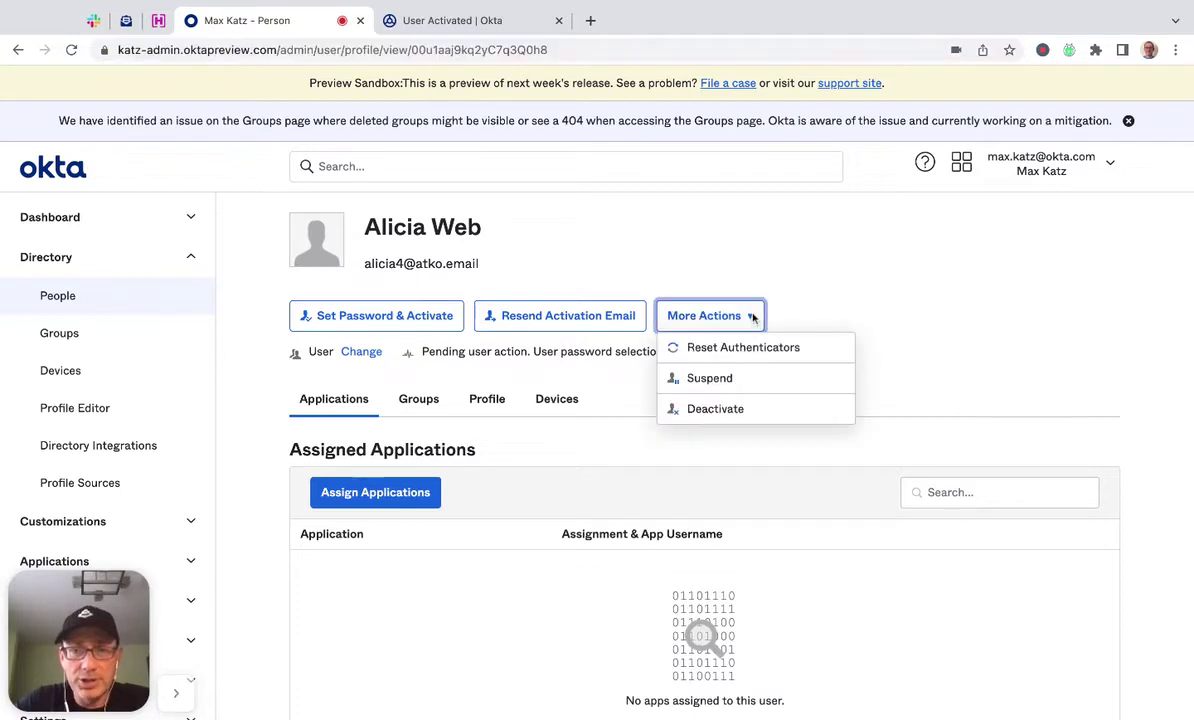
click(672, 229)
click(750, 315)
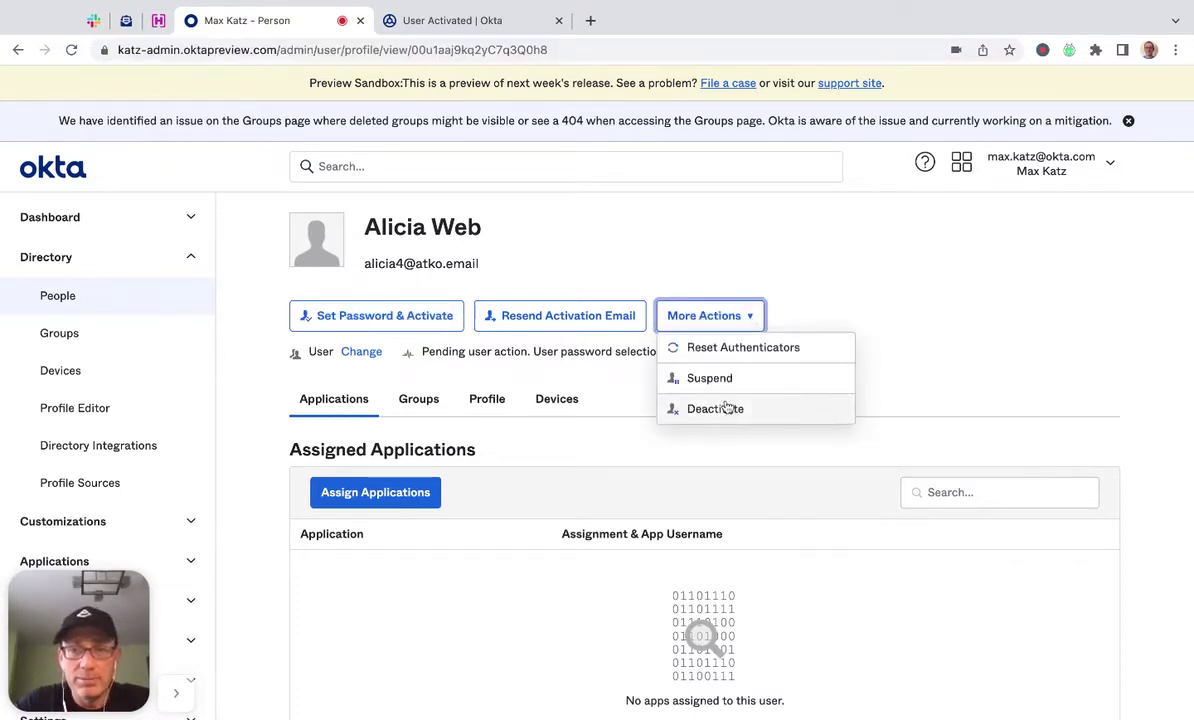
click(737, 411)
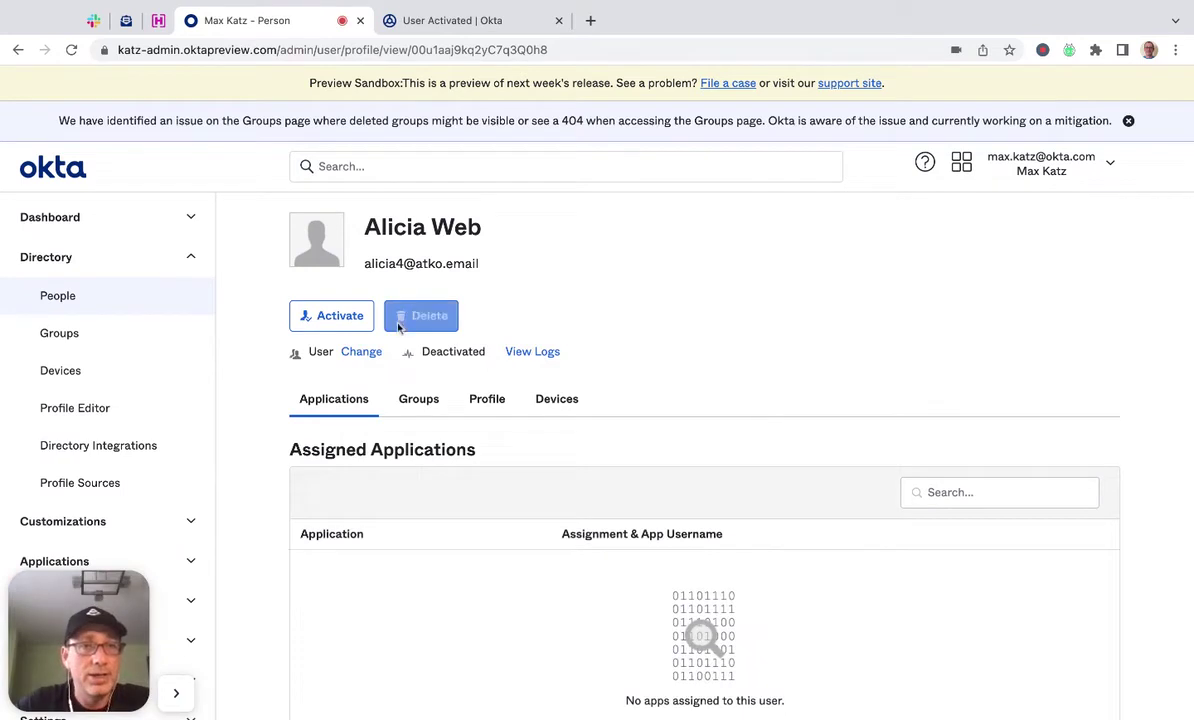
Open the flow's execution history, reactivate the test user, and check Slack for the activation message.
click(490, 21)
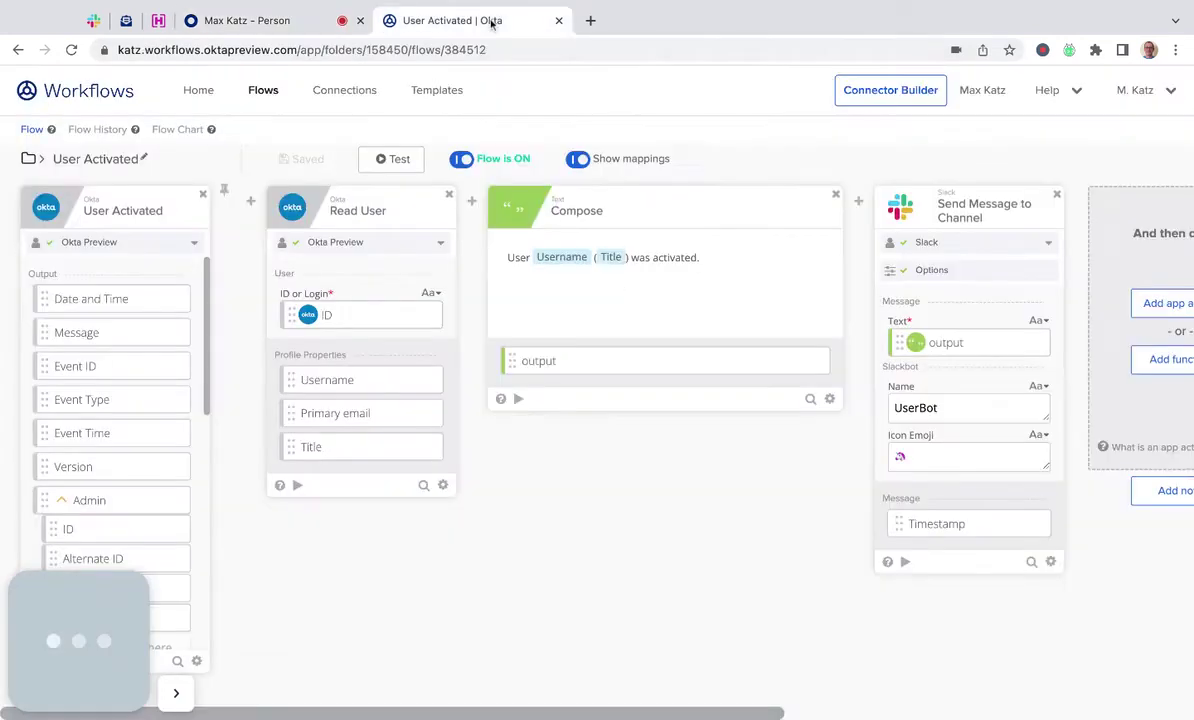
click(100, 135)
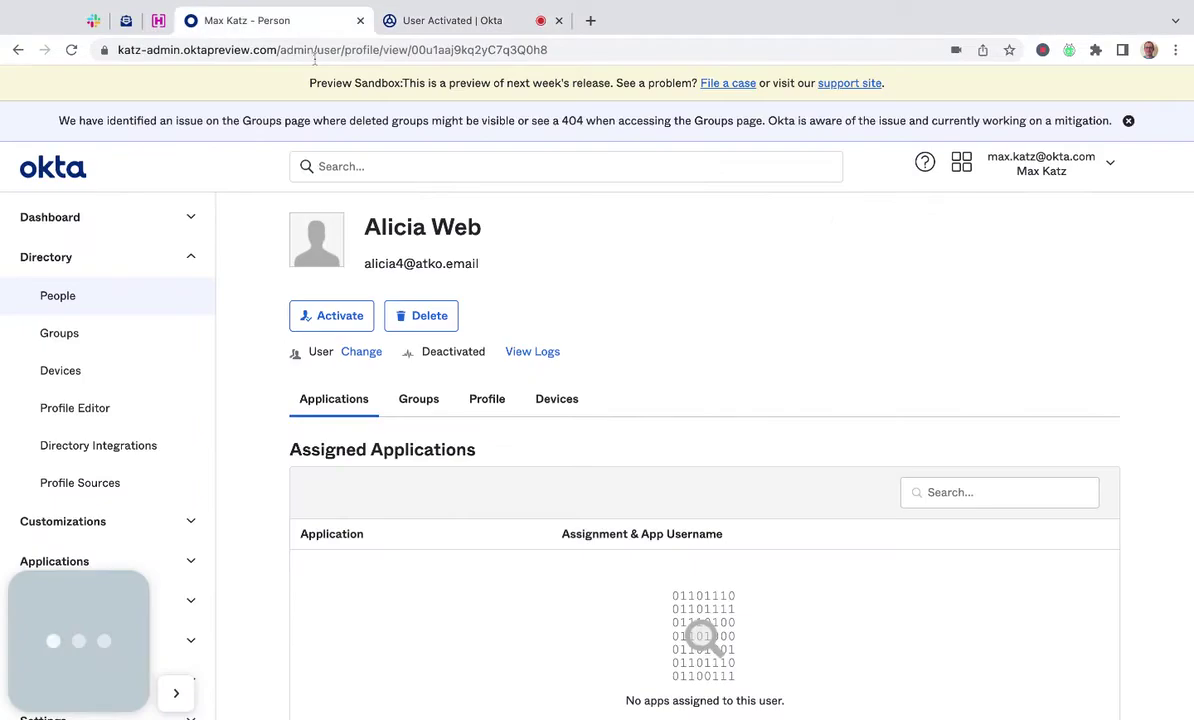
click(287, 20)
click(322, 325)
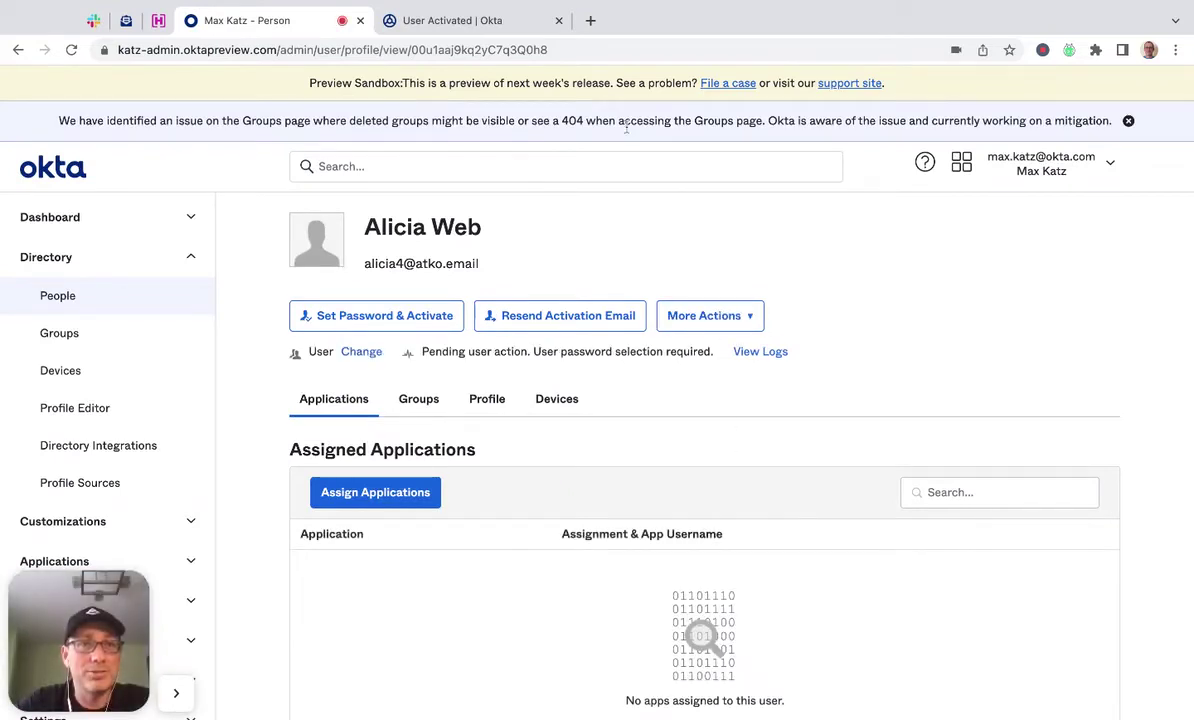
click(478, 22)
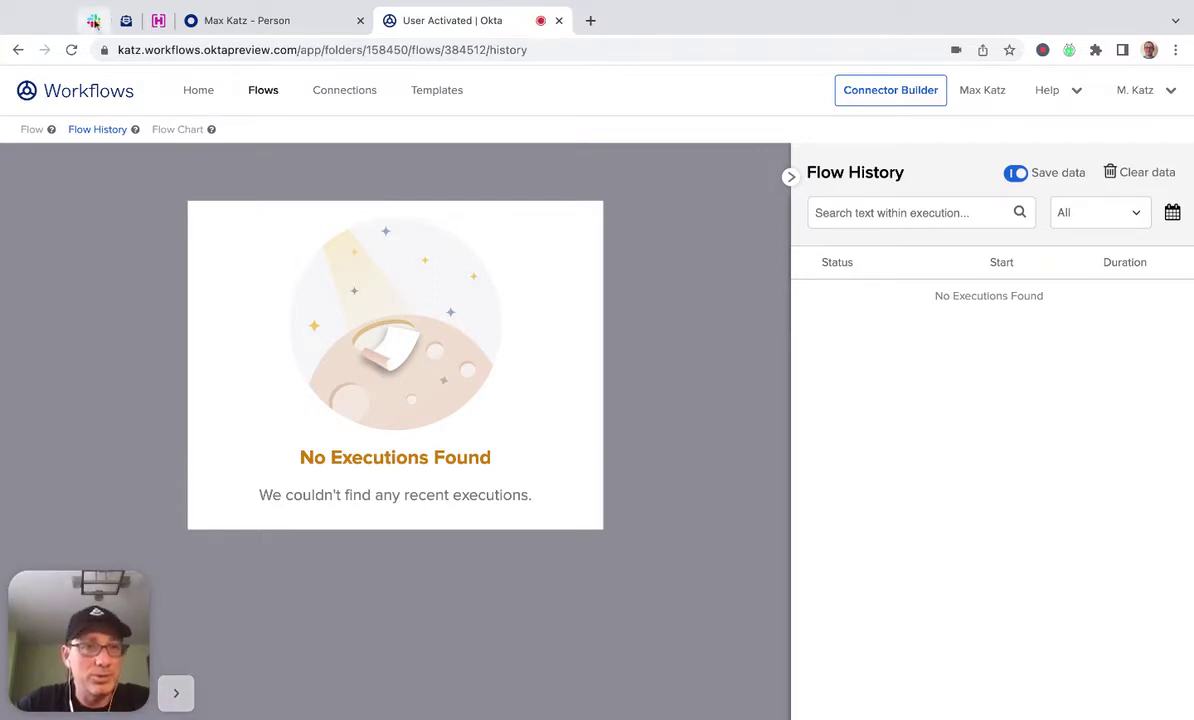
click(93, 20)
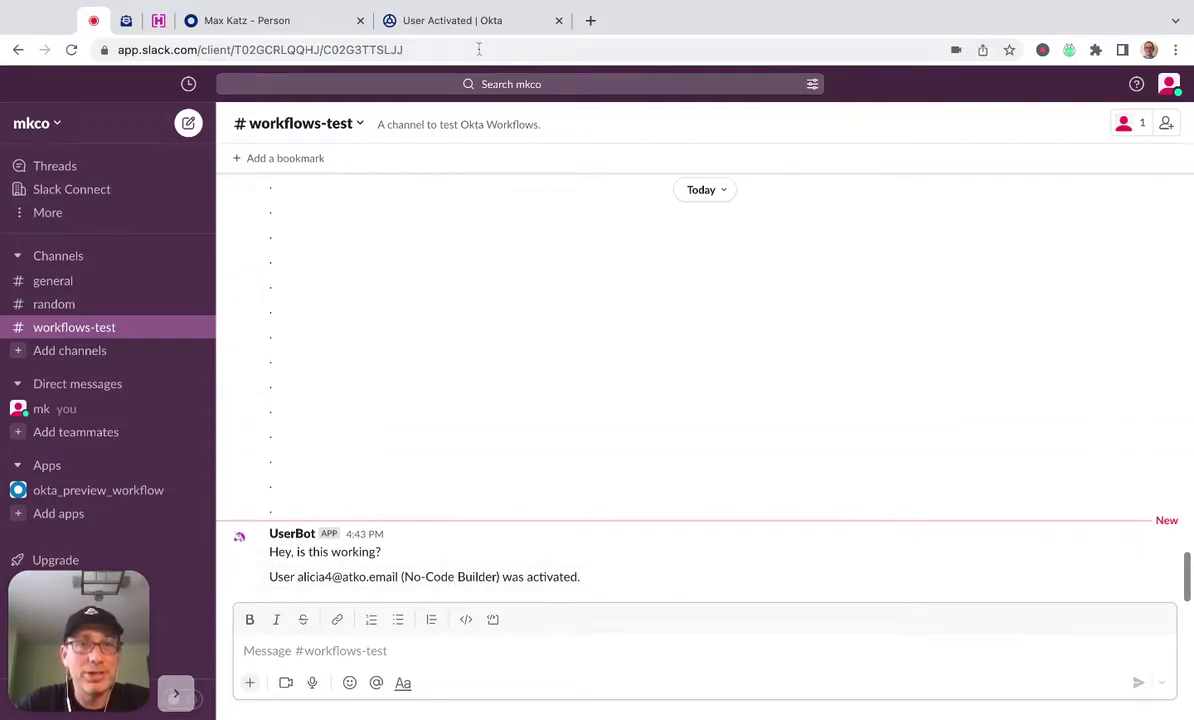
Review the Success run's recorded card values from Flow History, then return to the editing canvas.
click(499, 20)
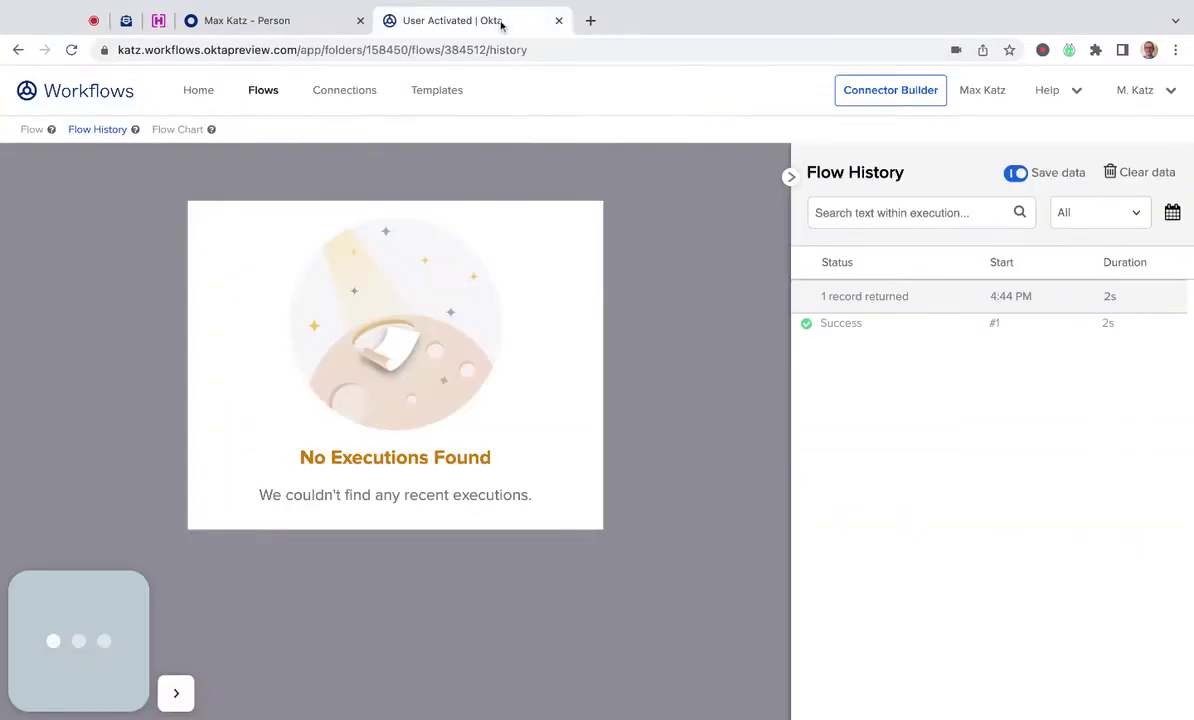
click(930, 333)
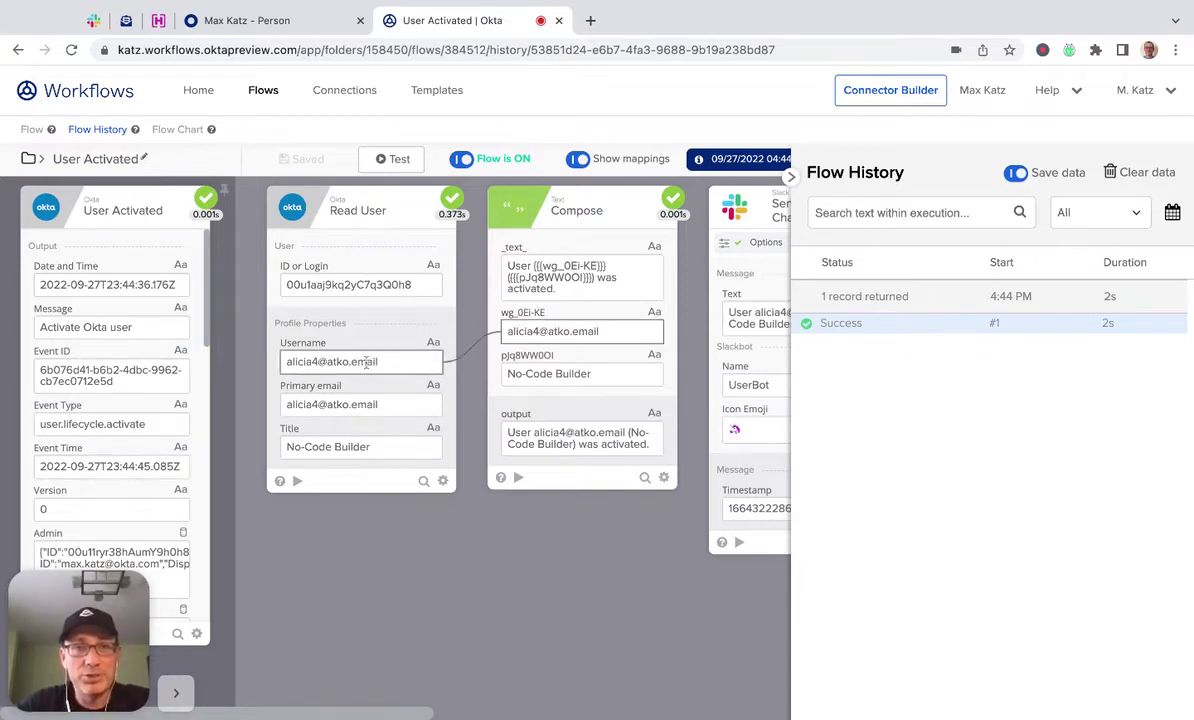
scroll(366, 363, right, 3)
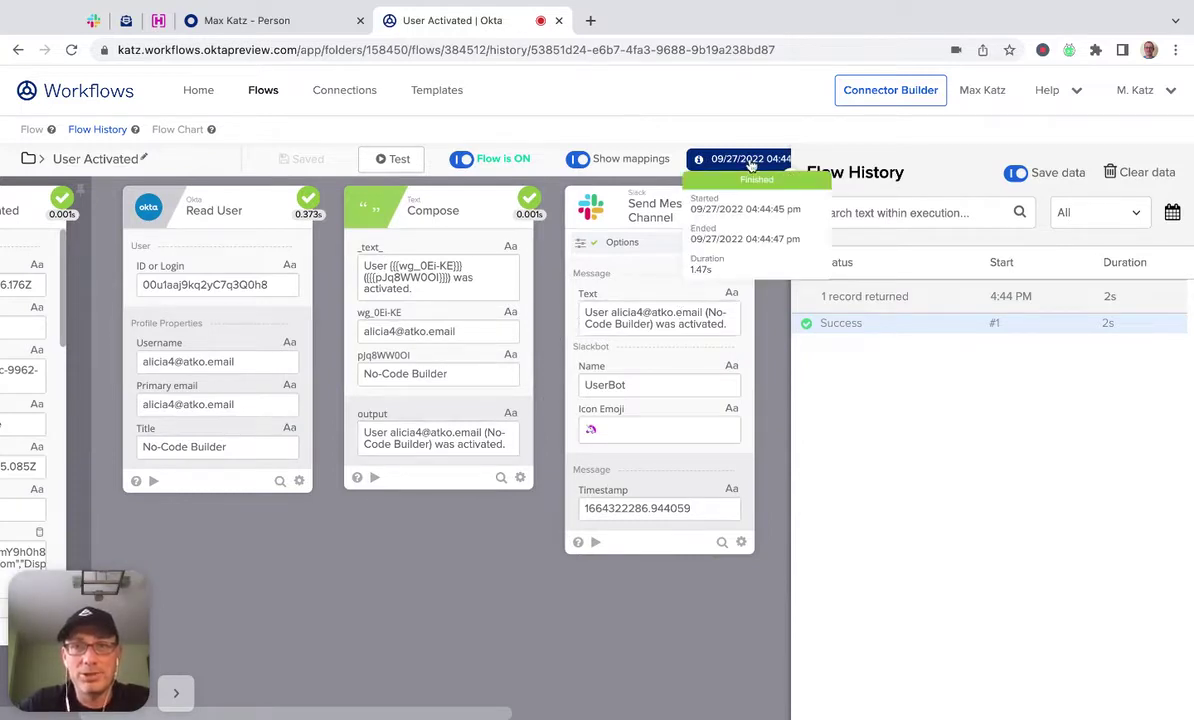
mouse_move(734, 166)
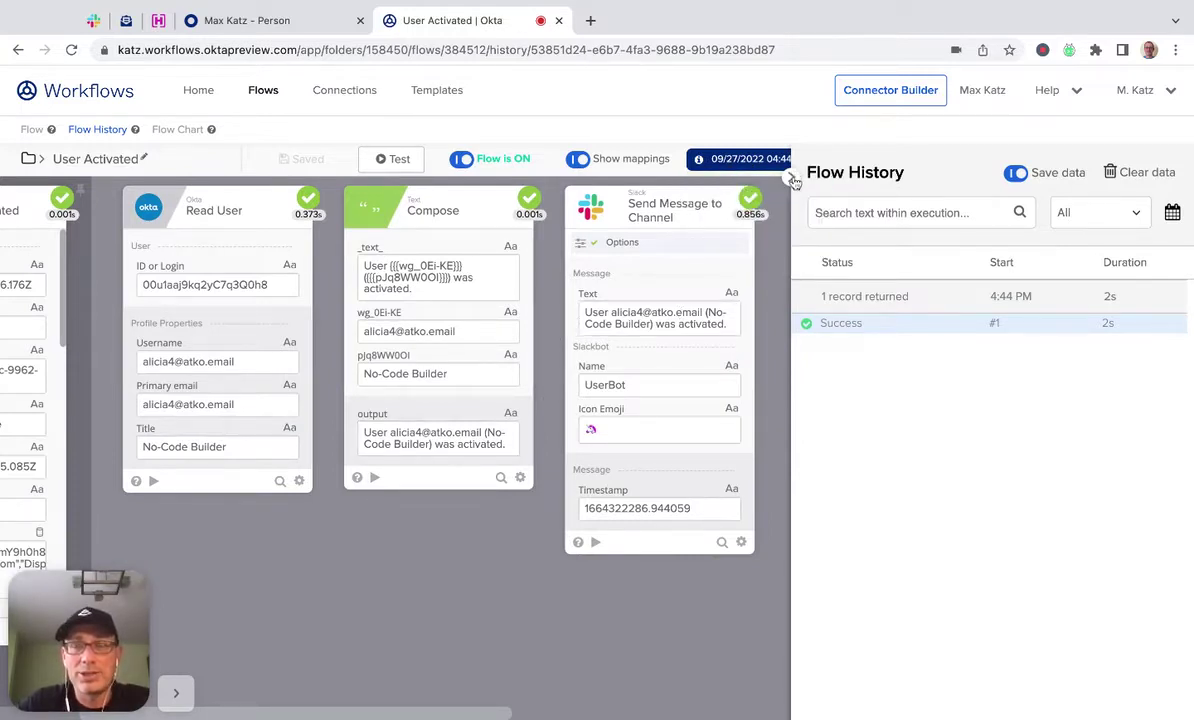
click(795, 178)
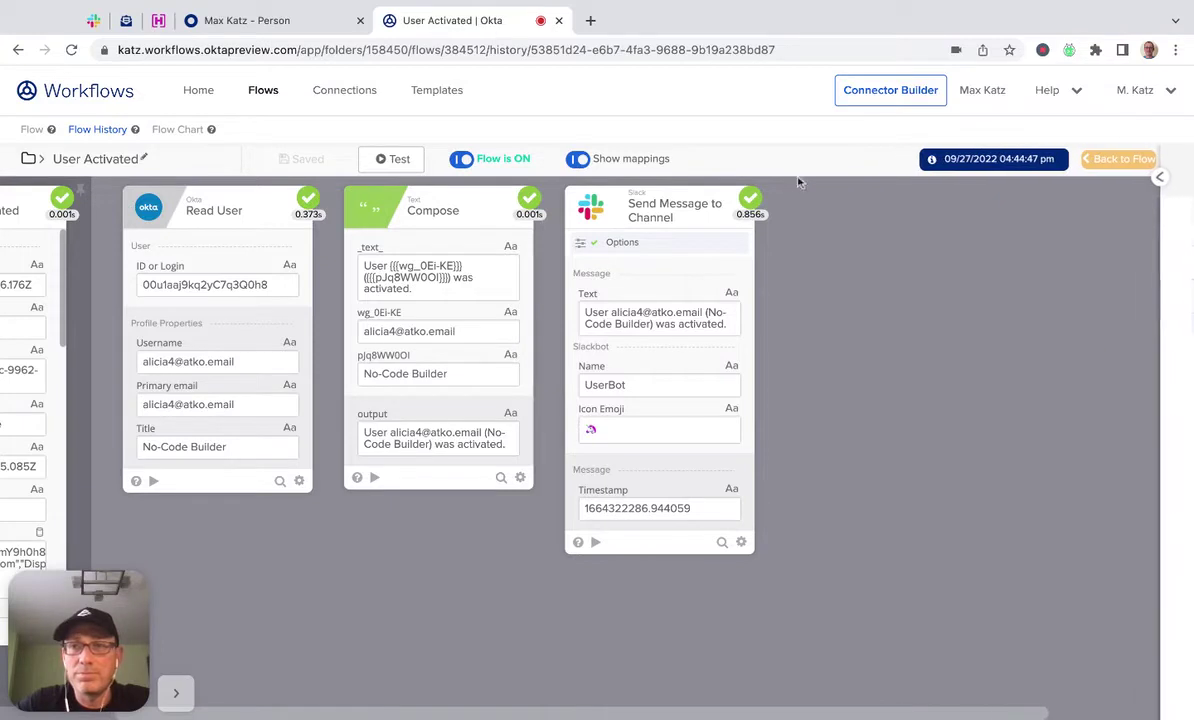
click(1121, 163)
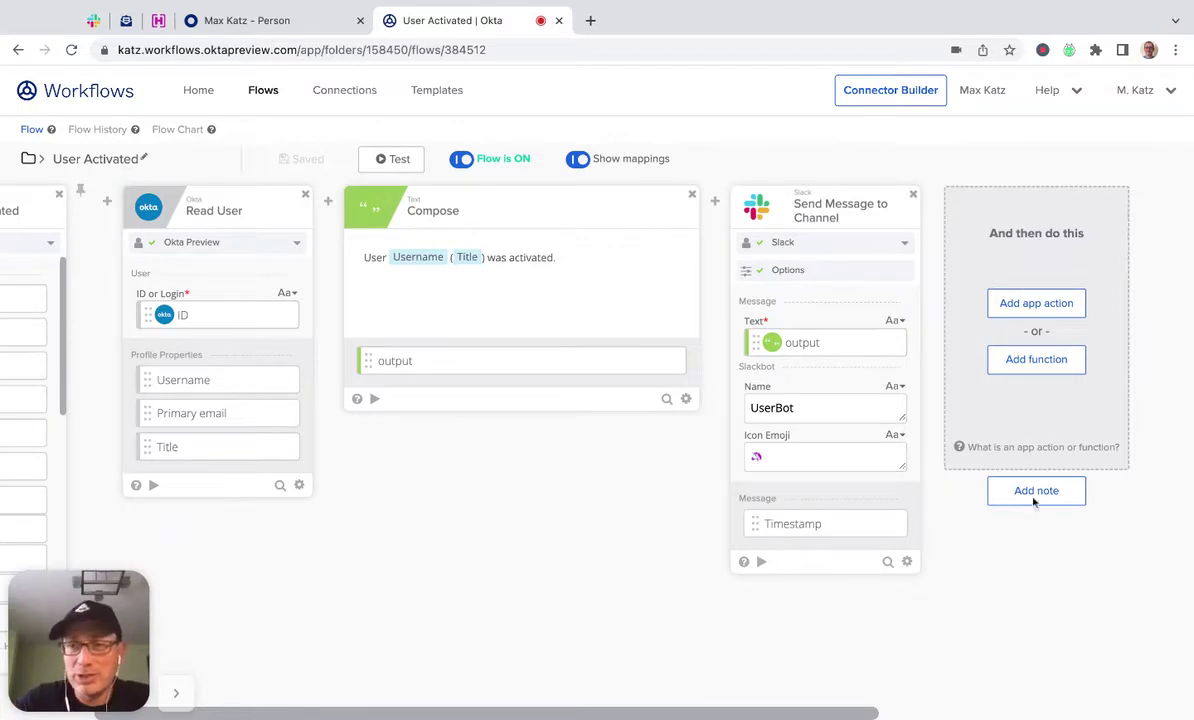
Add a Gmail Send Email action after the Slack card, found by searching 'gmail'.
click(1037, 304)
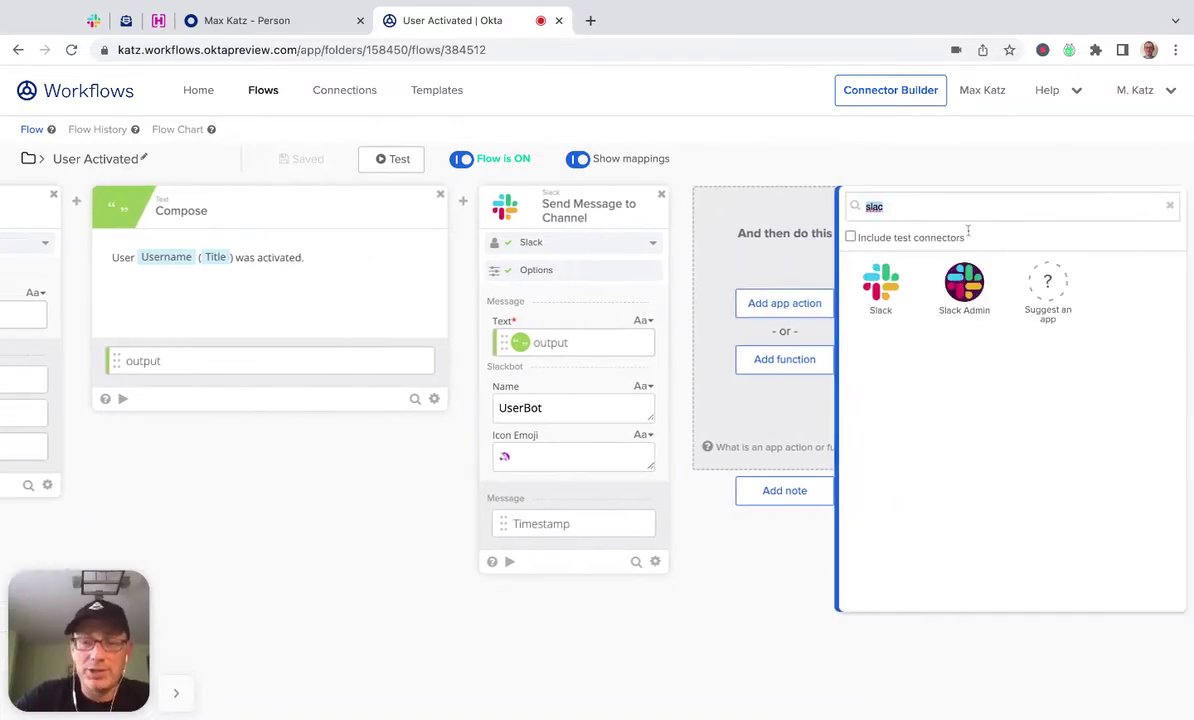
text(gmail)
click(886, 287)
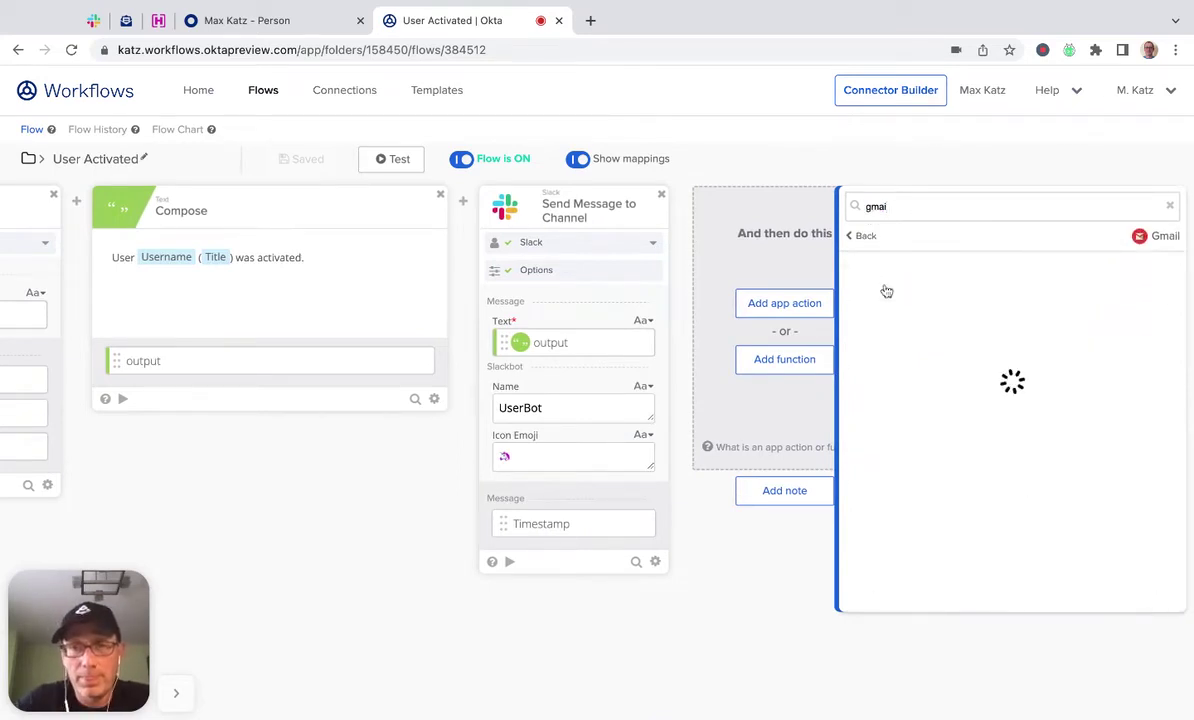
scroll(1013, 306, down, 5)
scroll(1015, 307, down, 3)
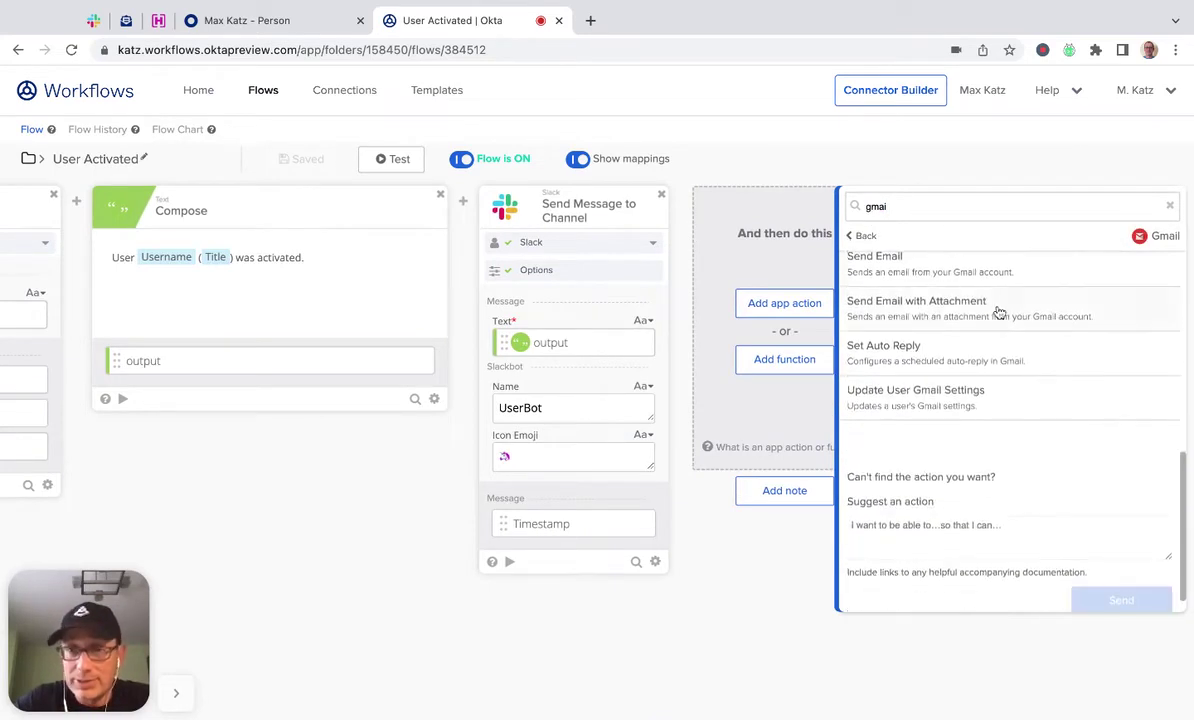
click(927, 268)
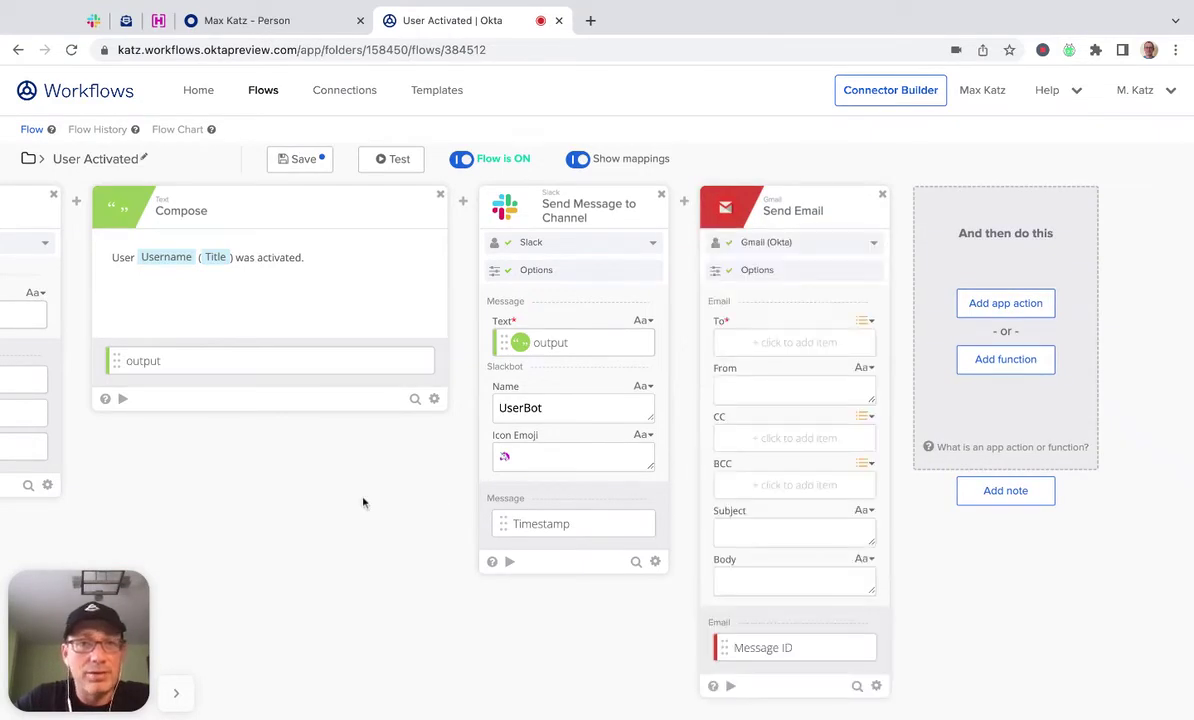
Reconnect the Slack card to the existing Slack connection and save its chosen fields.
scroll(365, 536, left, 5)
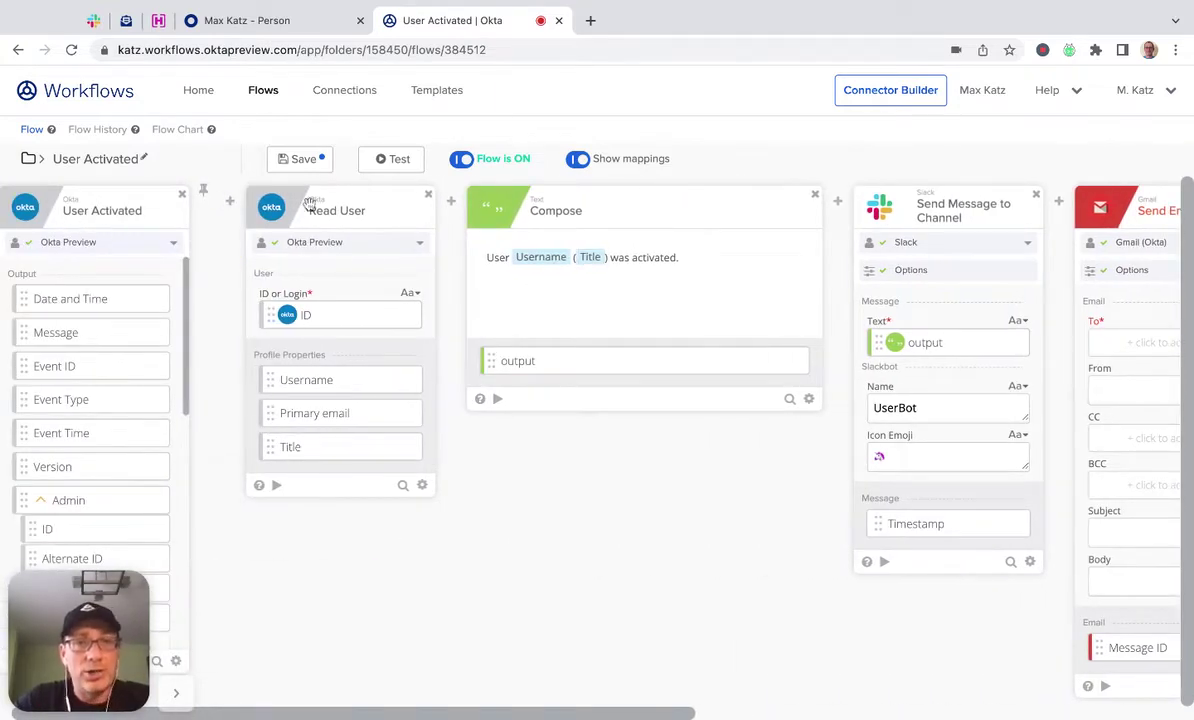
scroll(653, 581, right, 2)
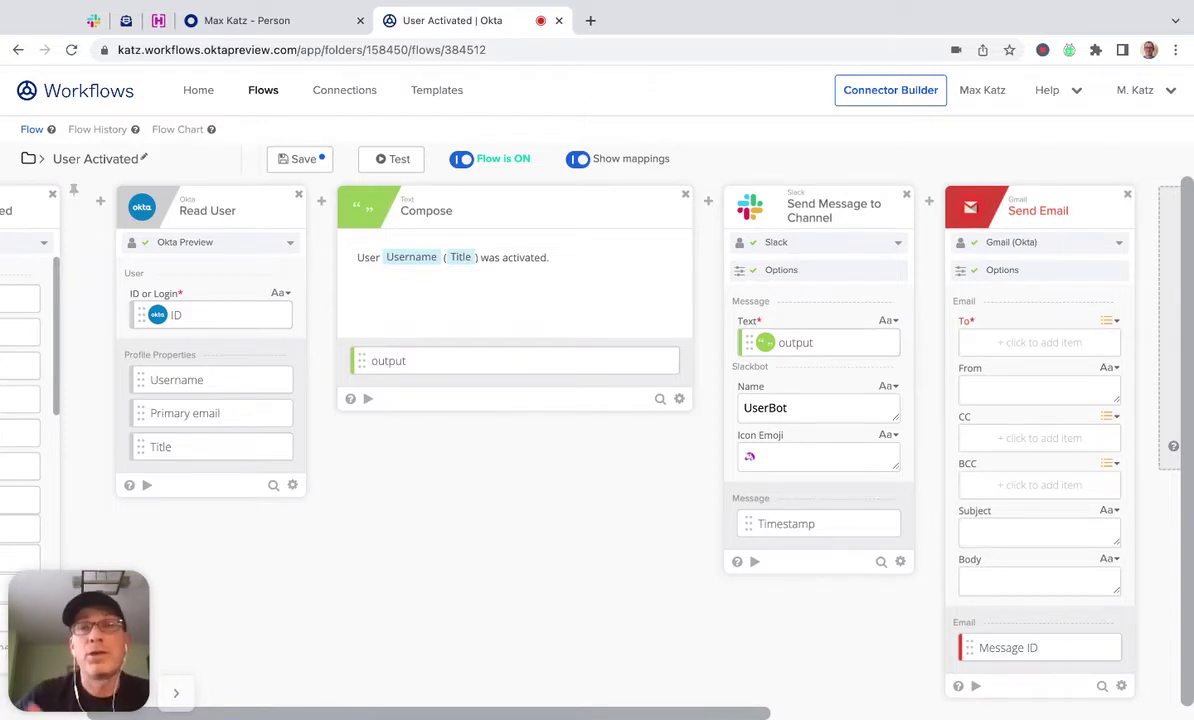
click(900, 243)
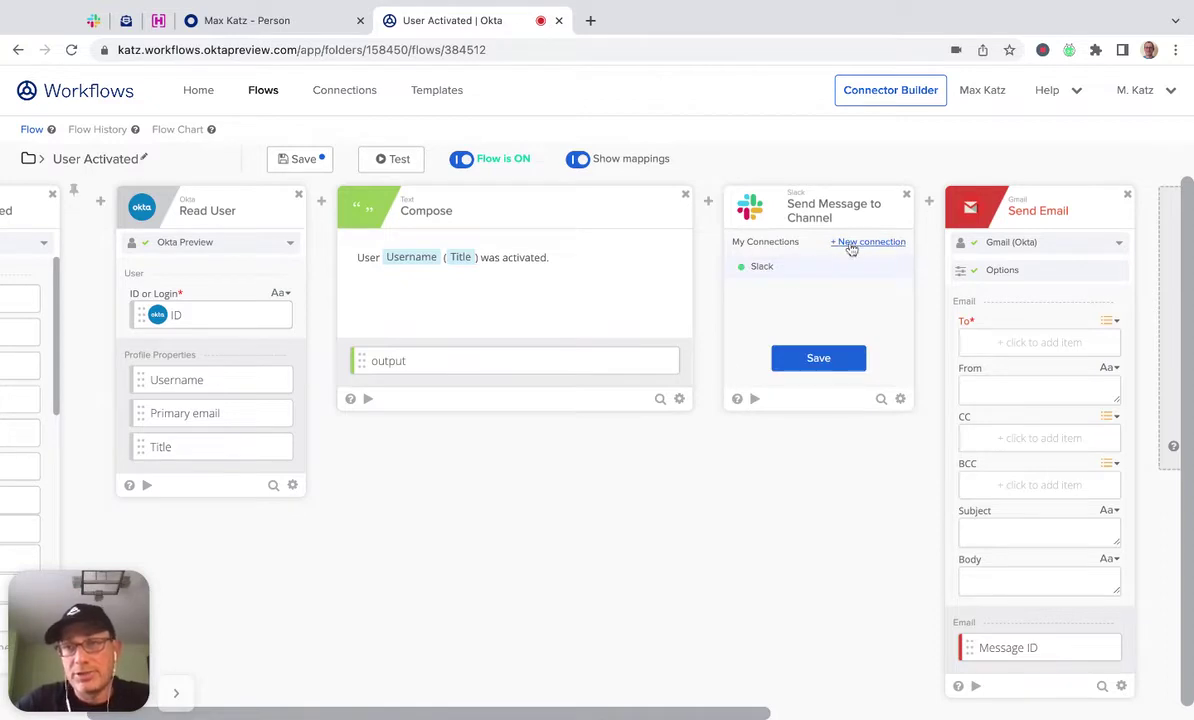
click(809, 272)
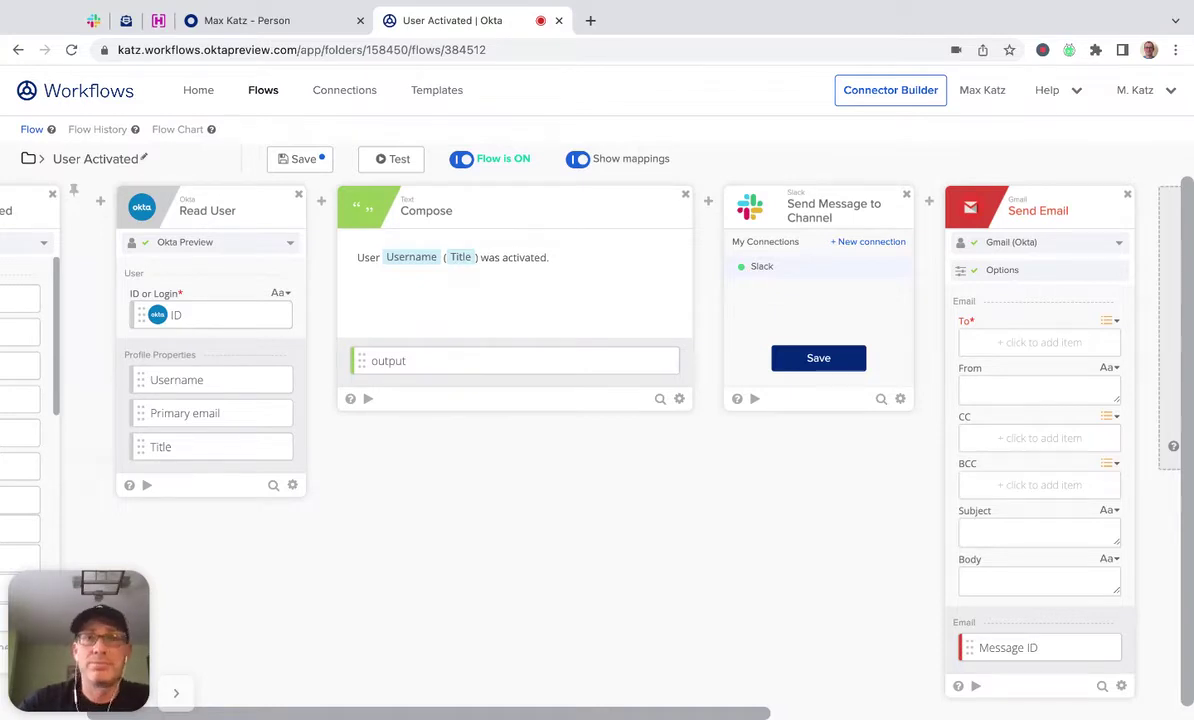
click(818, 358)
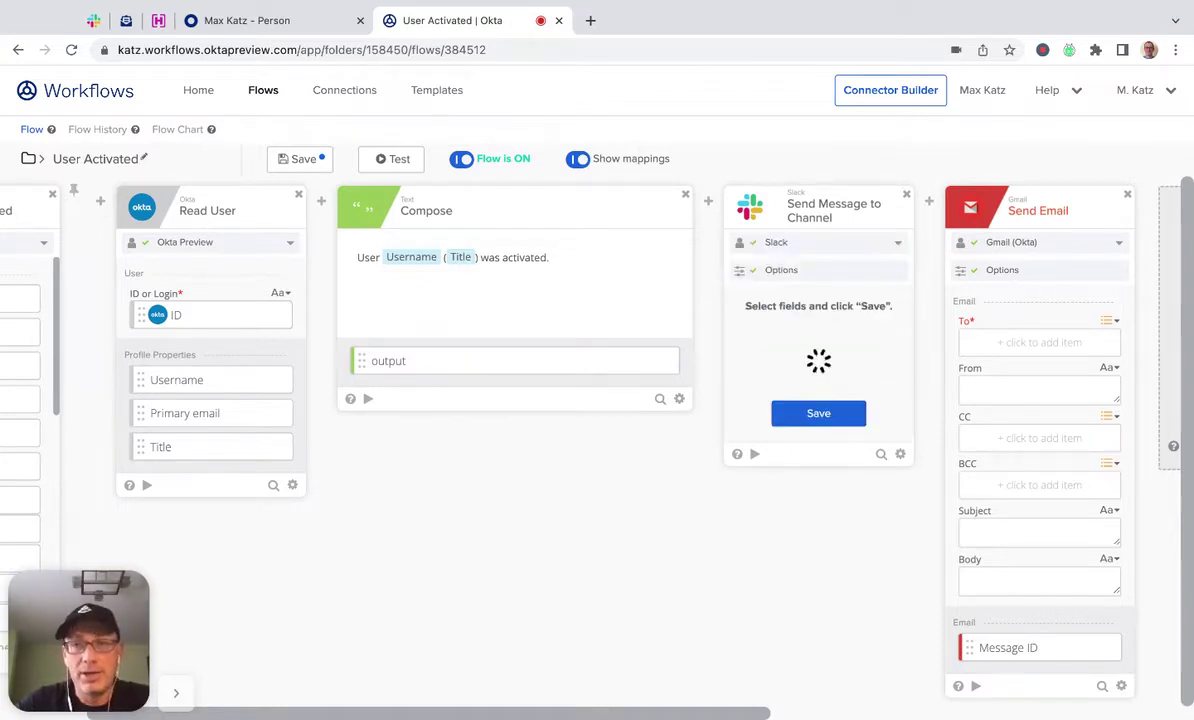
click(808, 492)
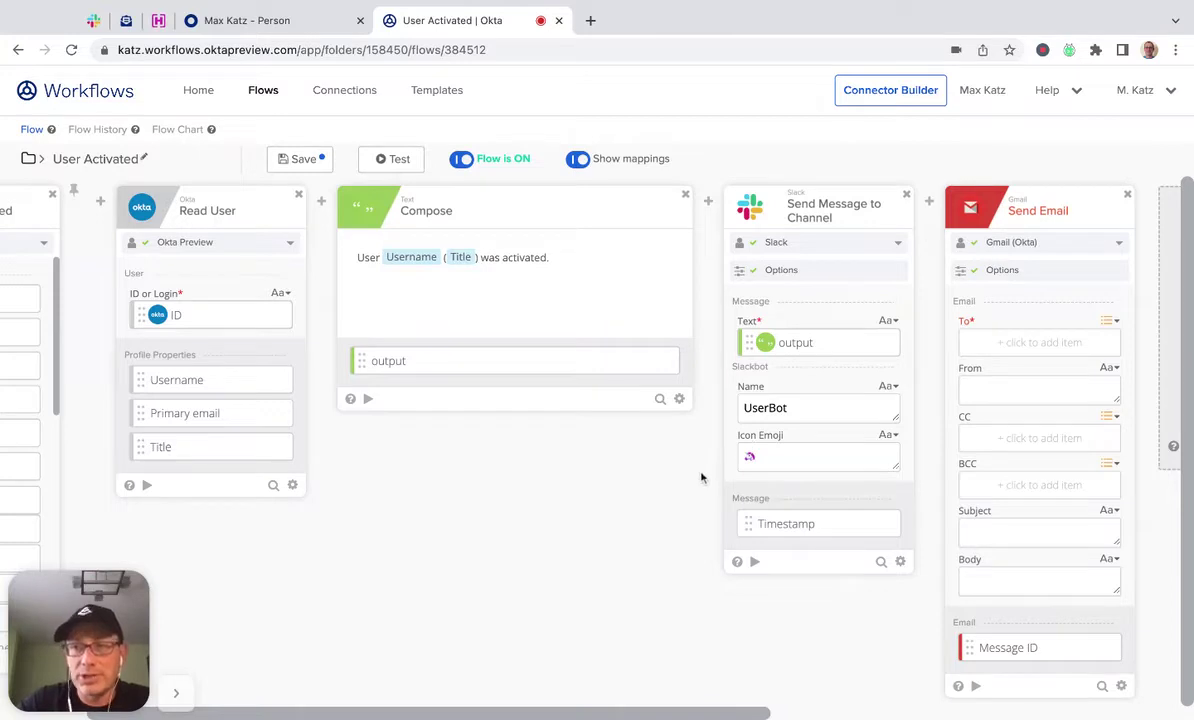
scroll(671, 602, right, 3)
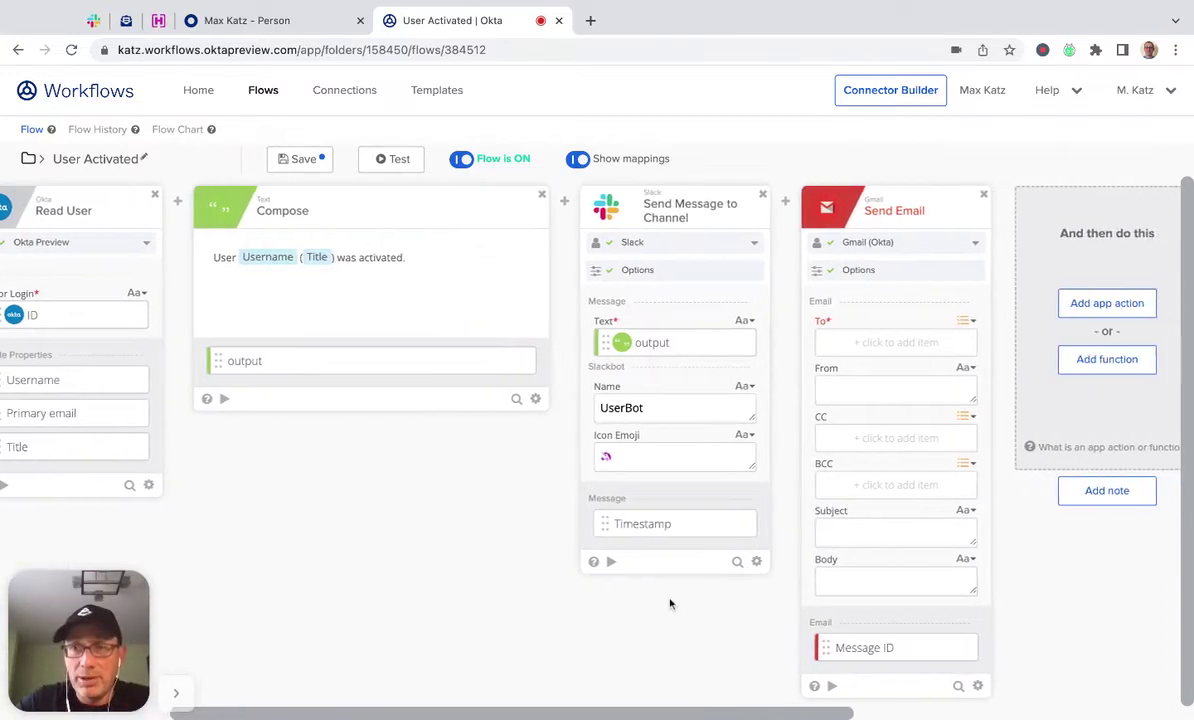
Enter the recipient's email address in the Gmail step's To field.
click(874, 342)
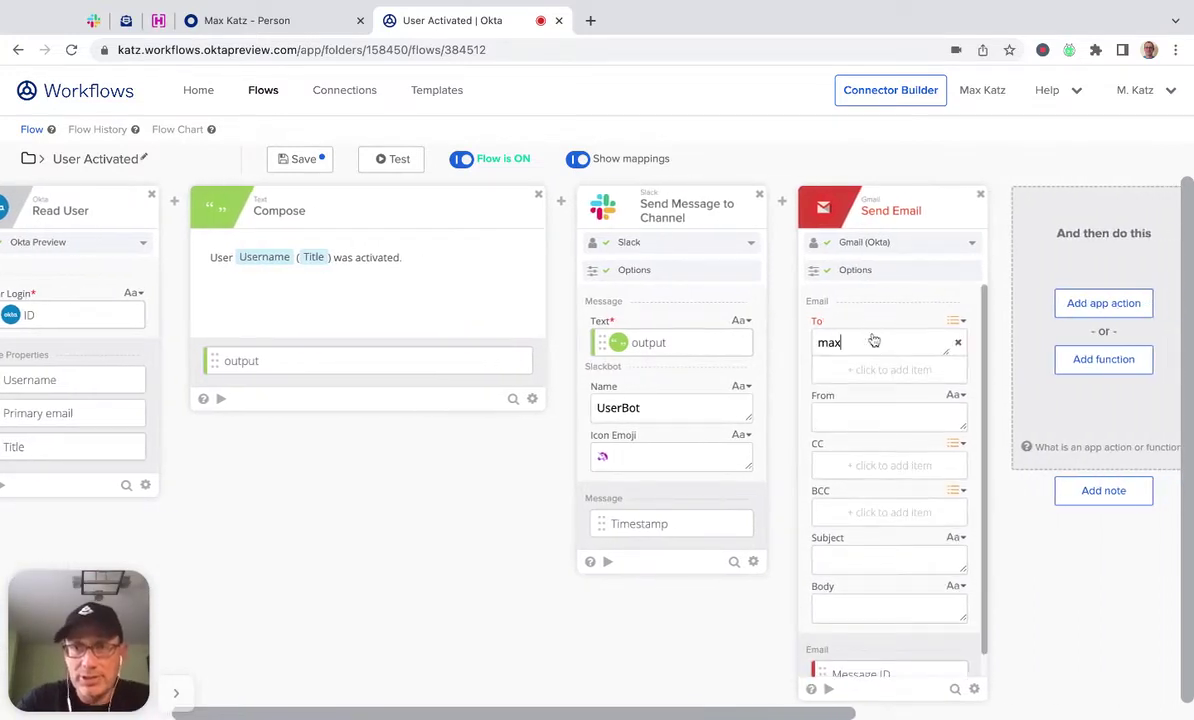
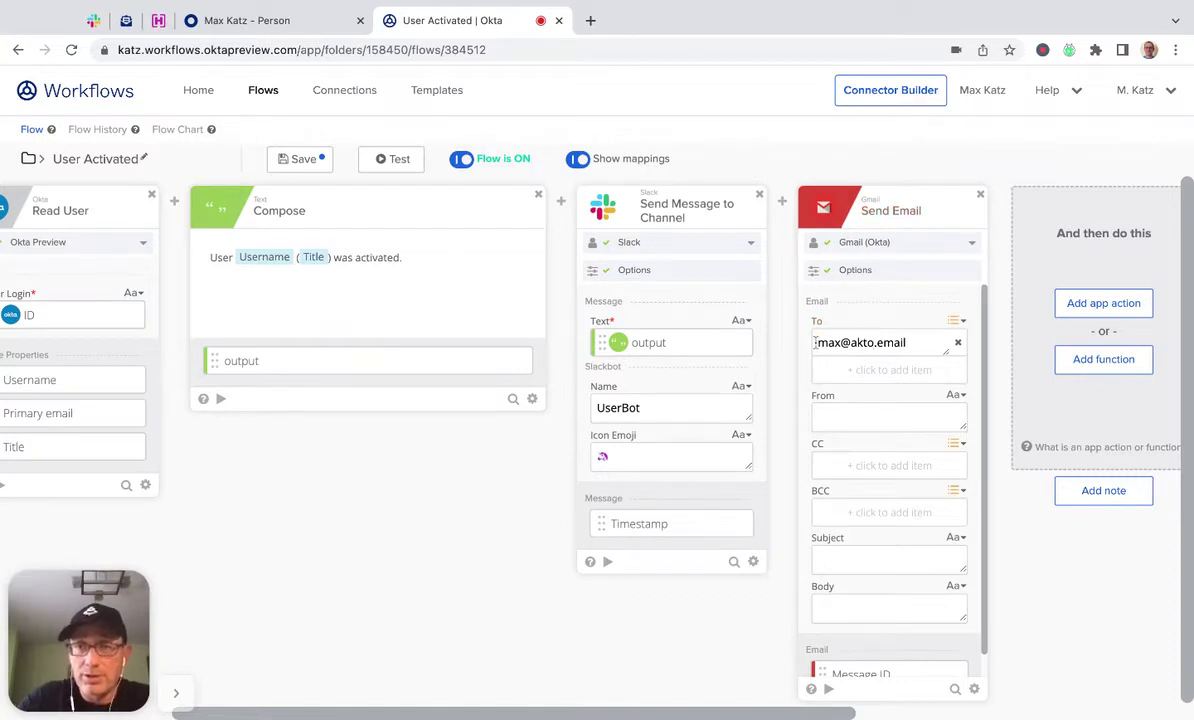
click(876, 343)
key(BackSpace)
key(BackSpace)
key(BackSpace)
key(BackSpace)
text(atko)
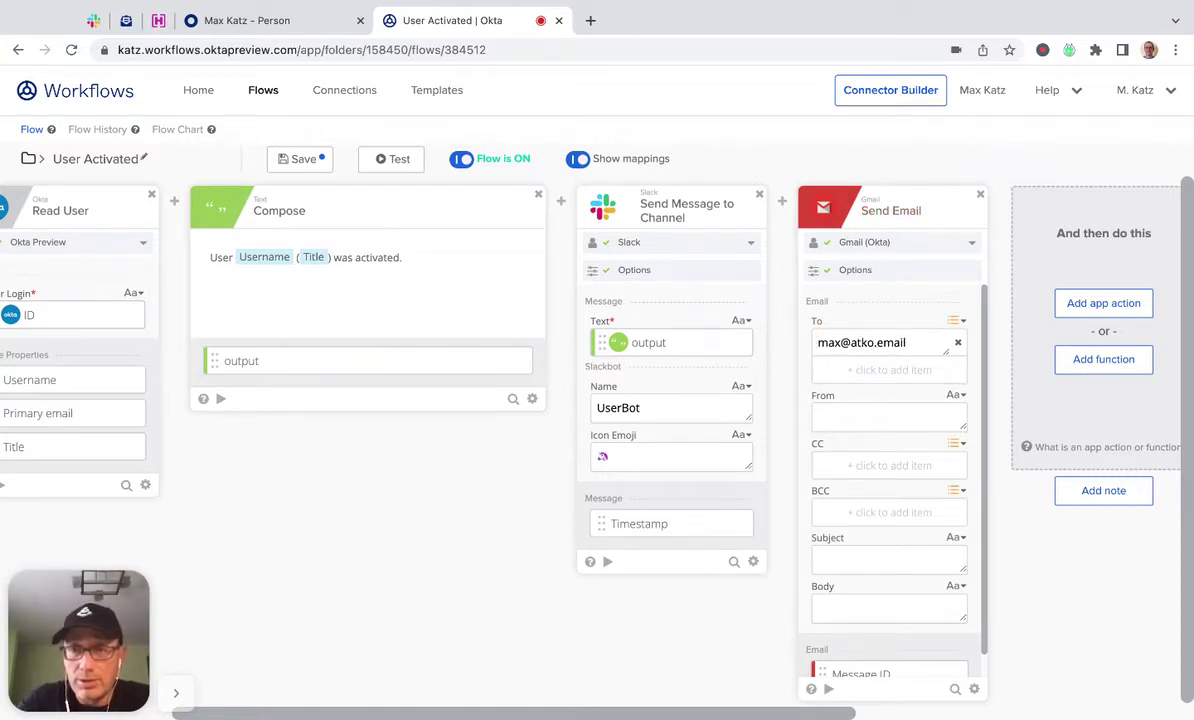
Set subject 'User Activated 🚀', map the Compose output into Body, and save the flow.
click(902, 577)
text(User Activated)
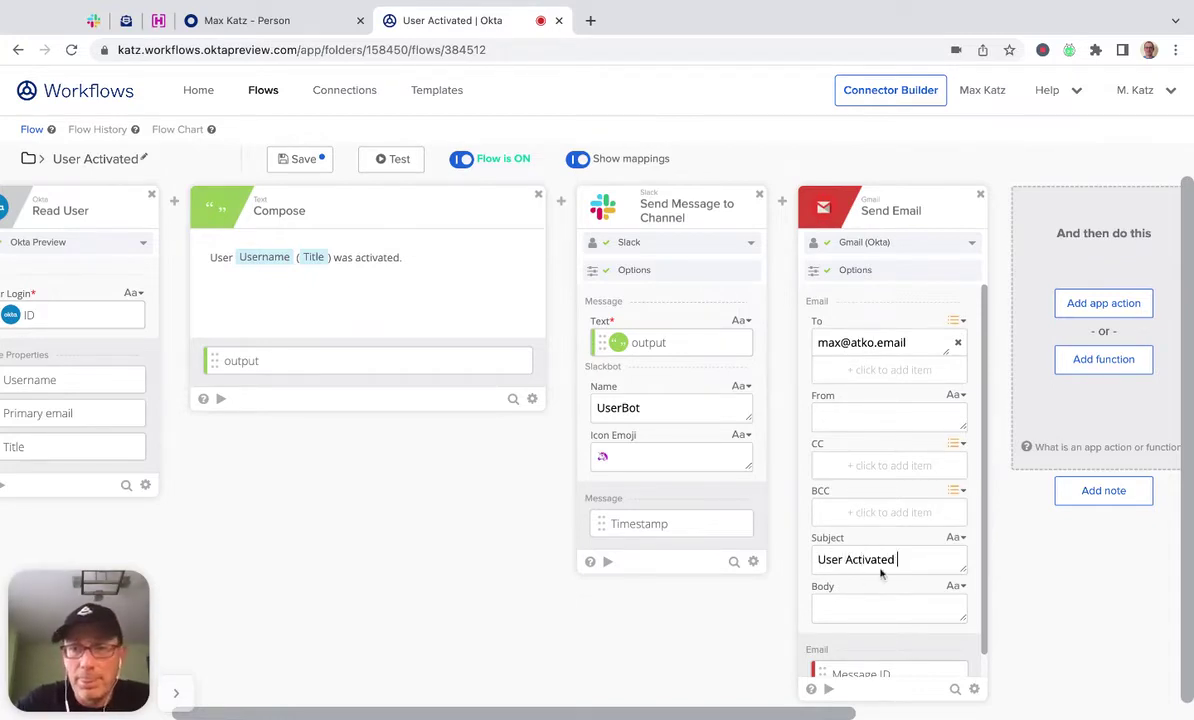
click(911, 562)
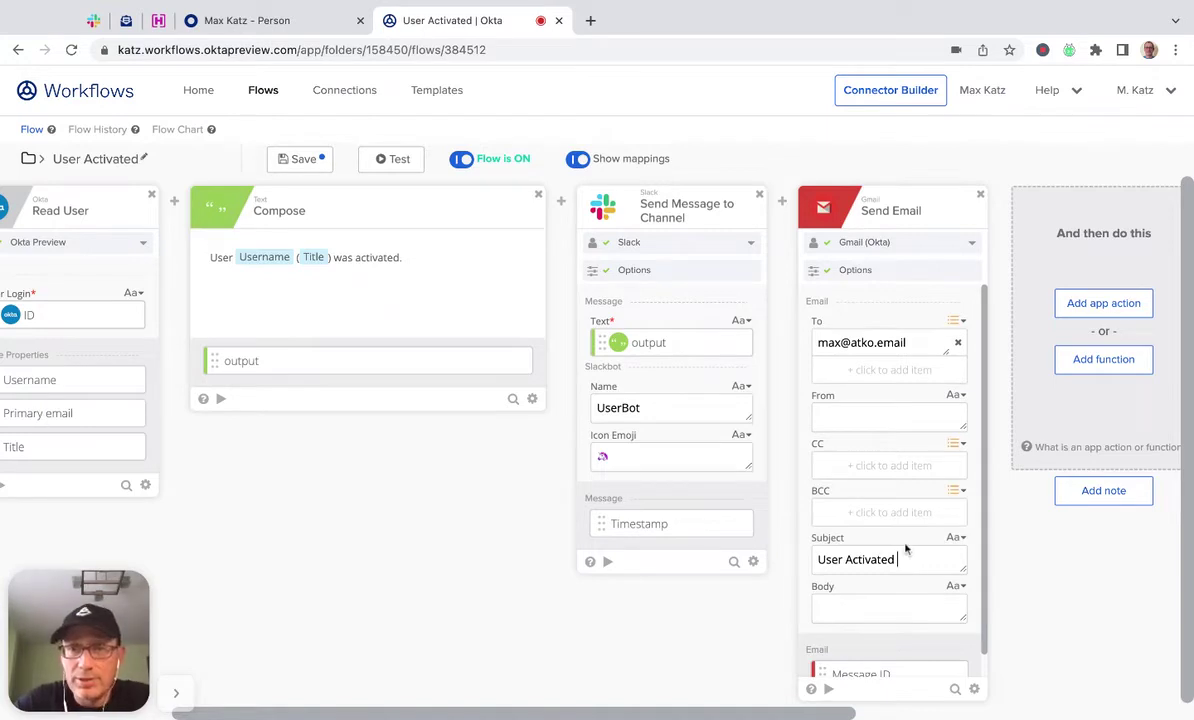
text(🚀)
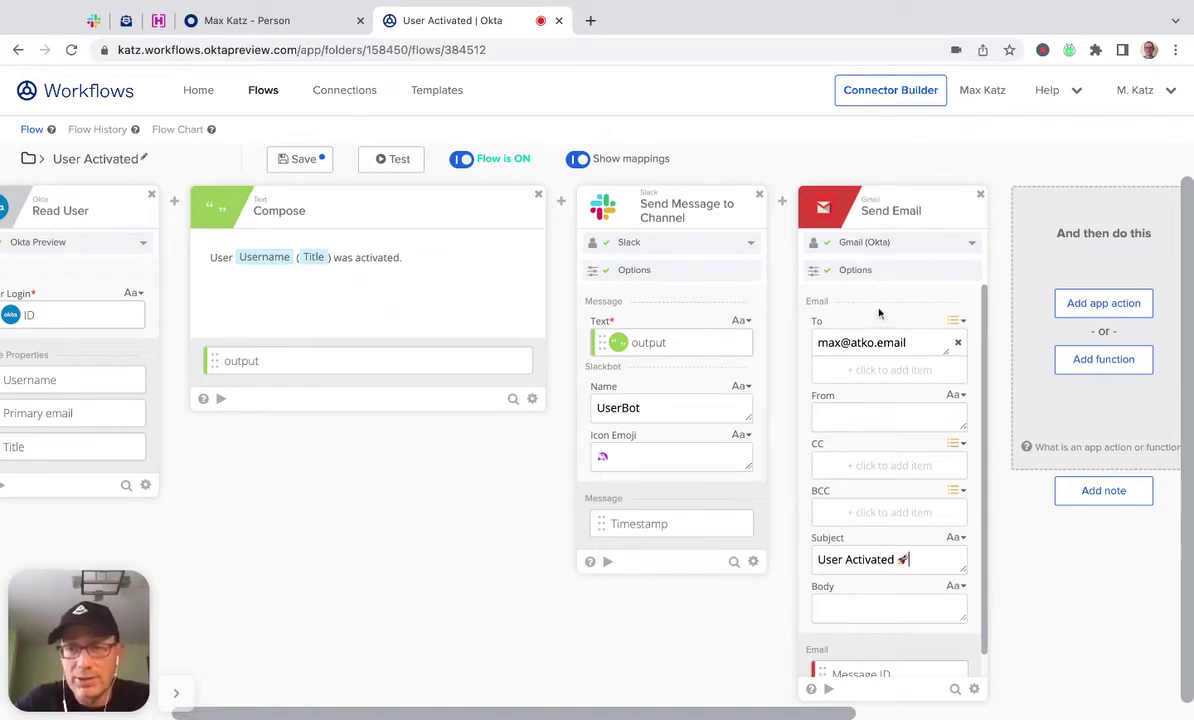
drag(409, 366, 875, 608)
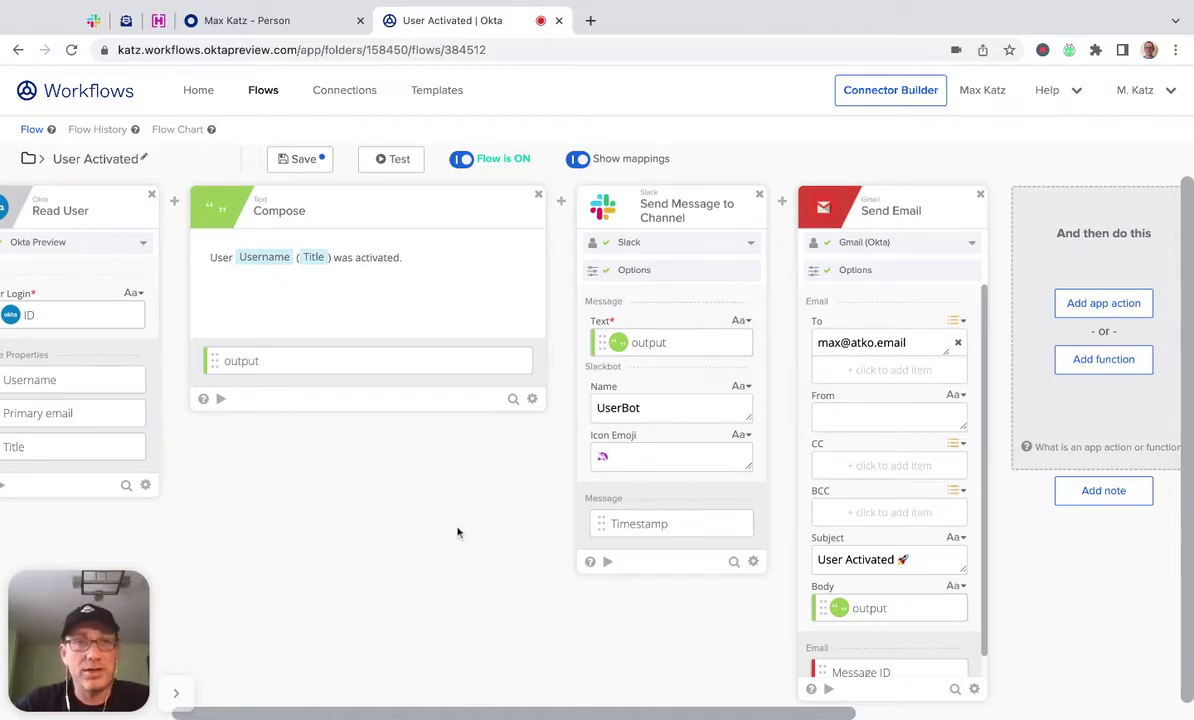
click(301, 160)
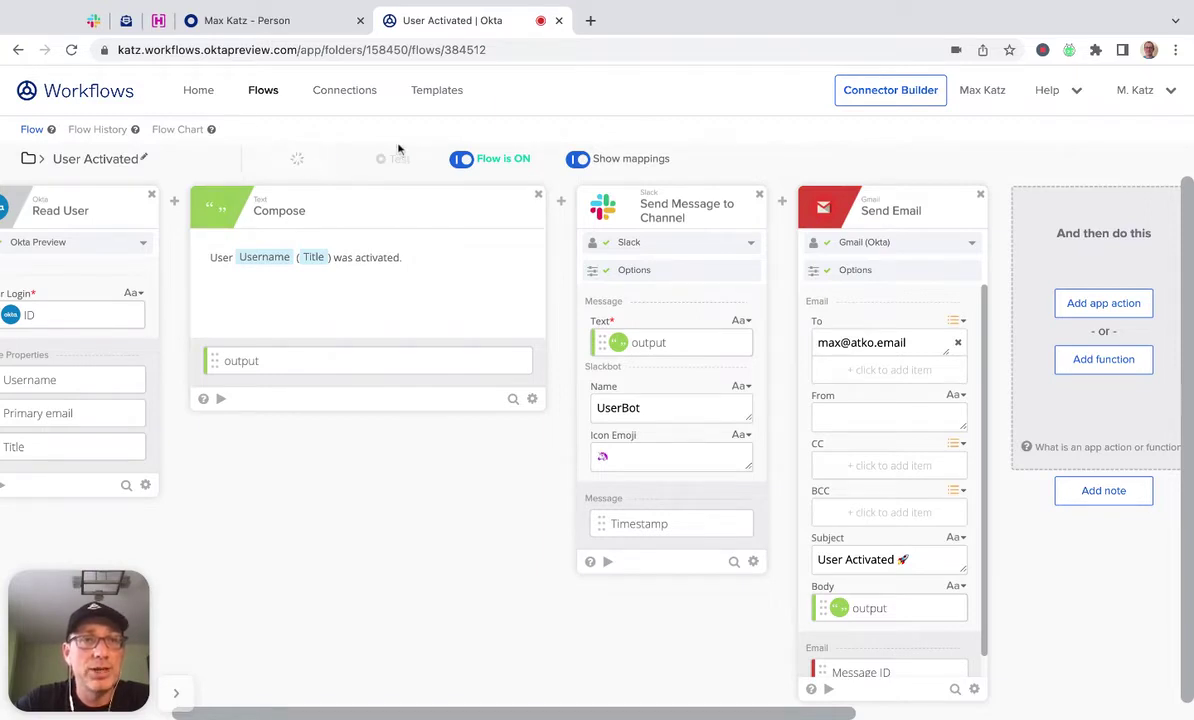
Create a new table under the Tables tab of the First Flow - September 28 folder.
click(266, 90)
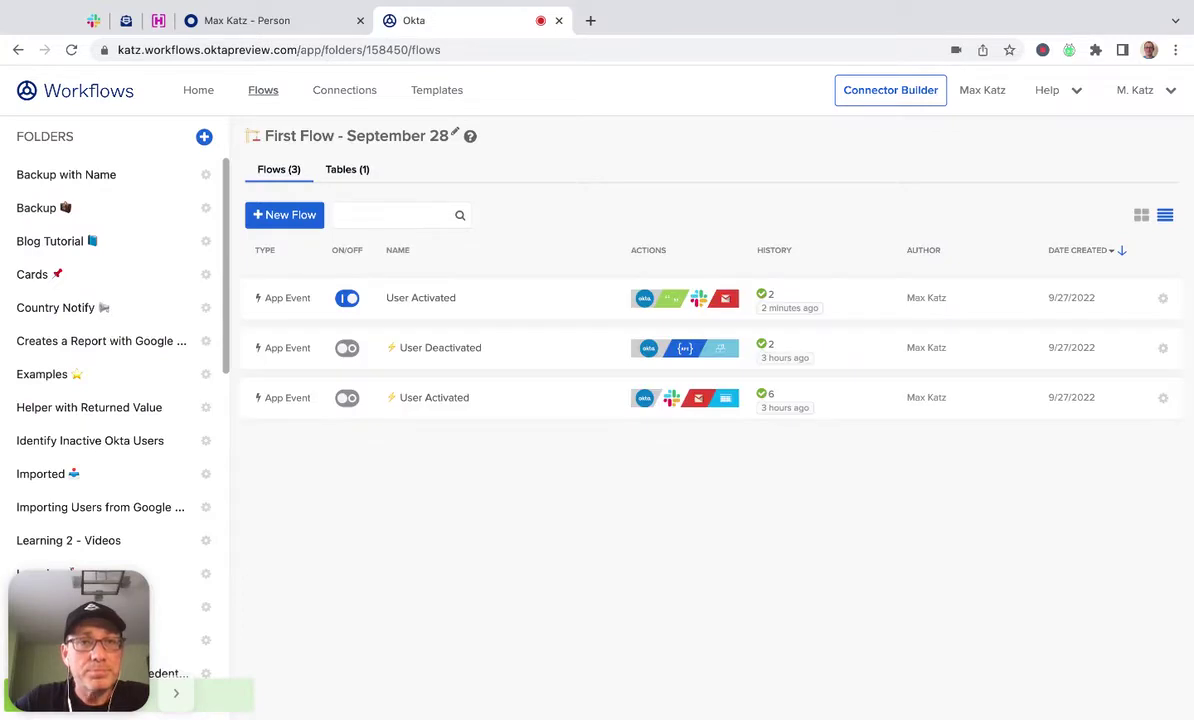
click(350, 171)
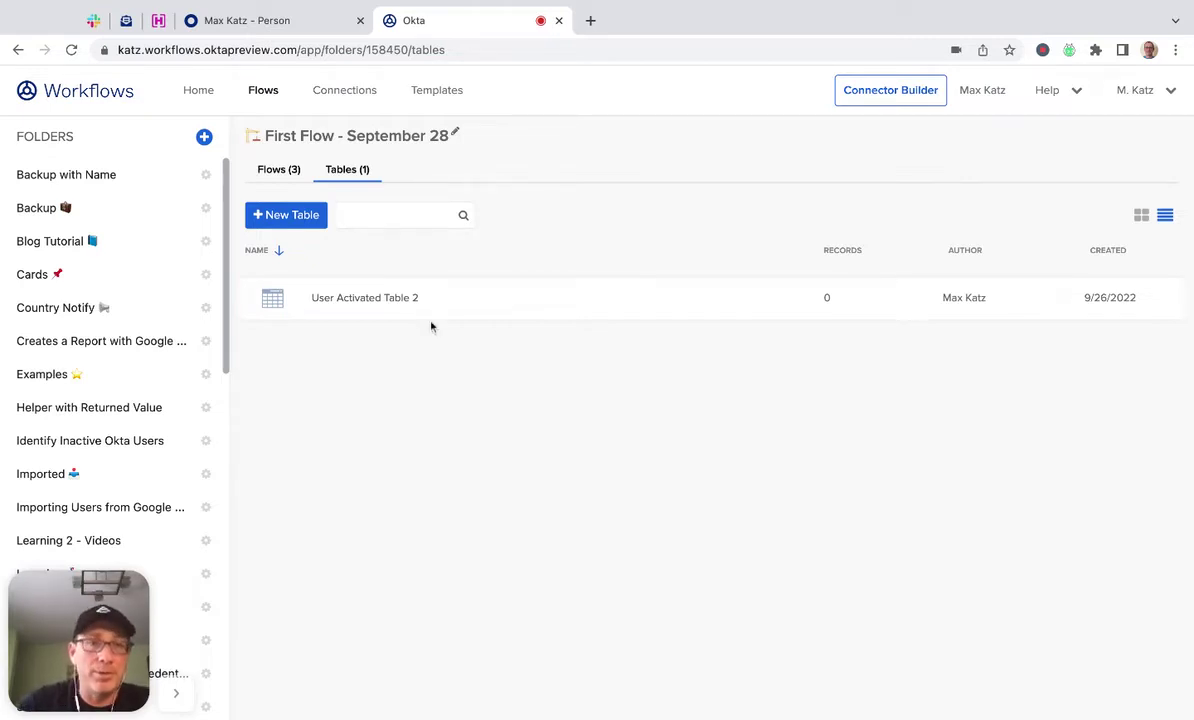
click(285, 217)
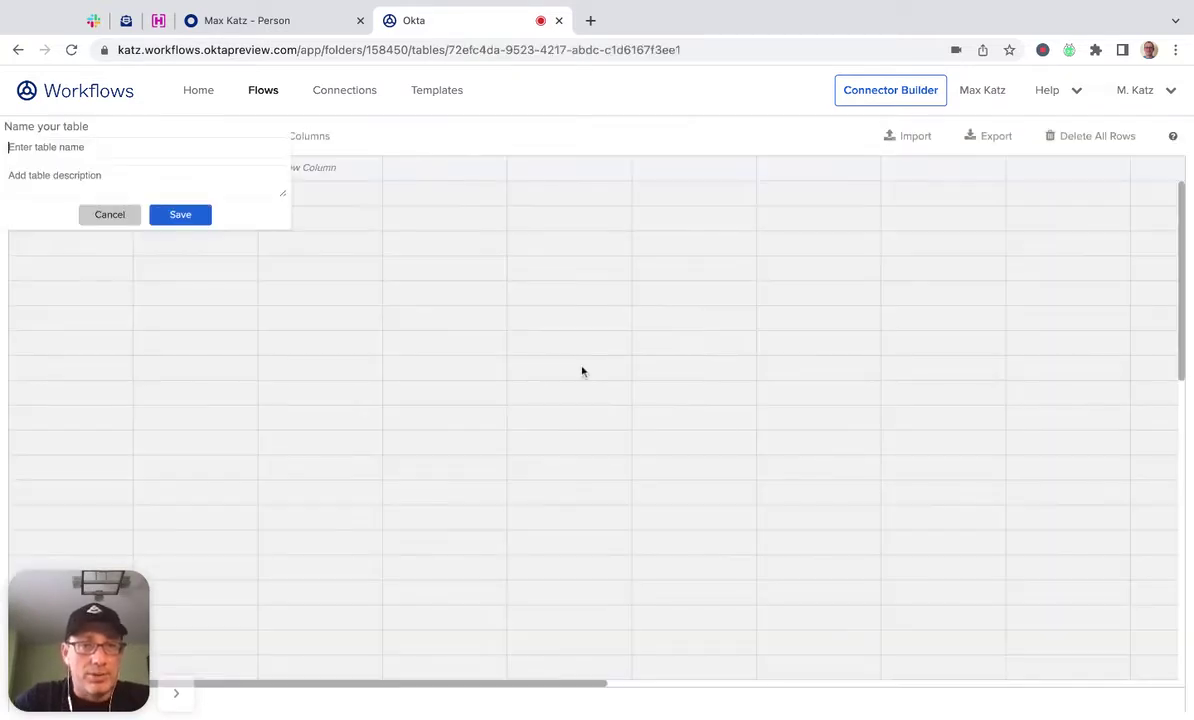
Name the table 'User Activated Table' and add a User ID column.
text(u)
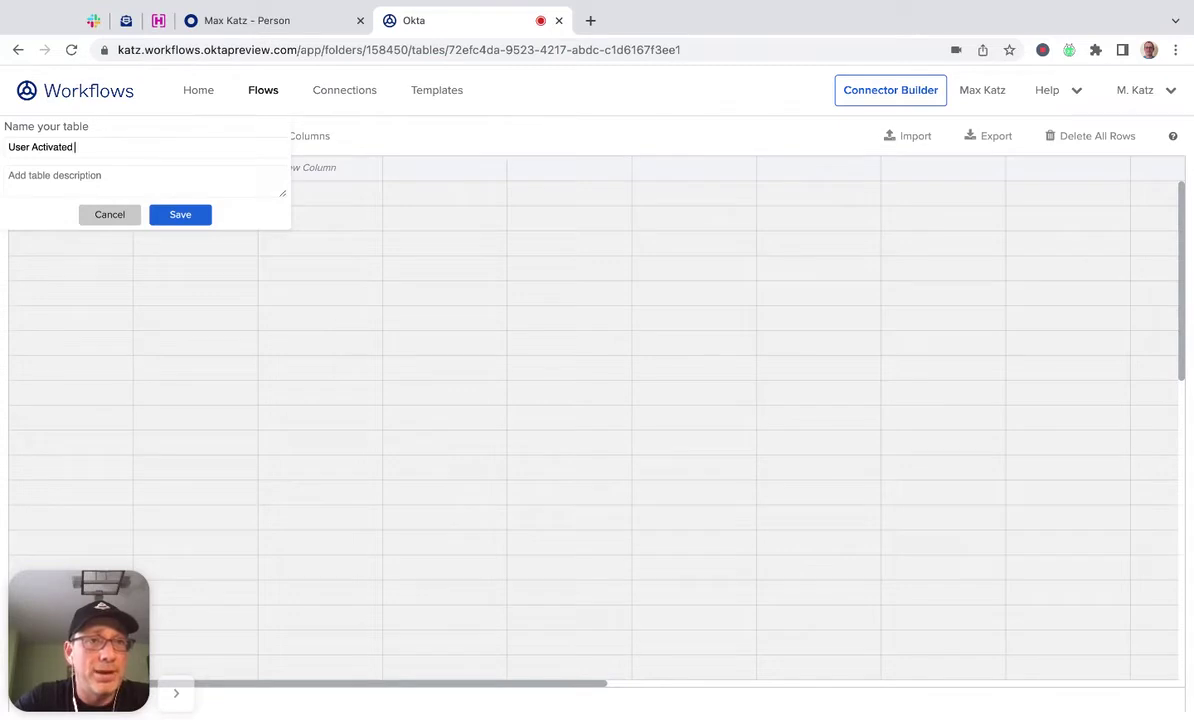
click(192, 219)
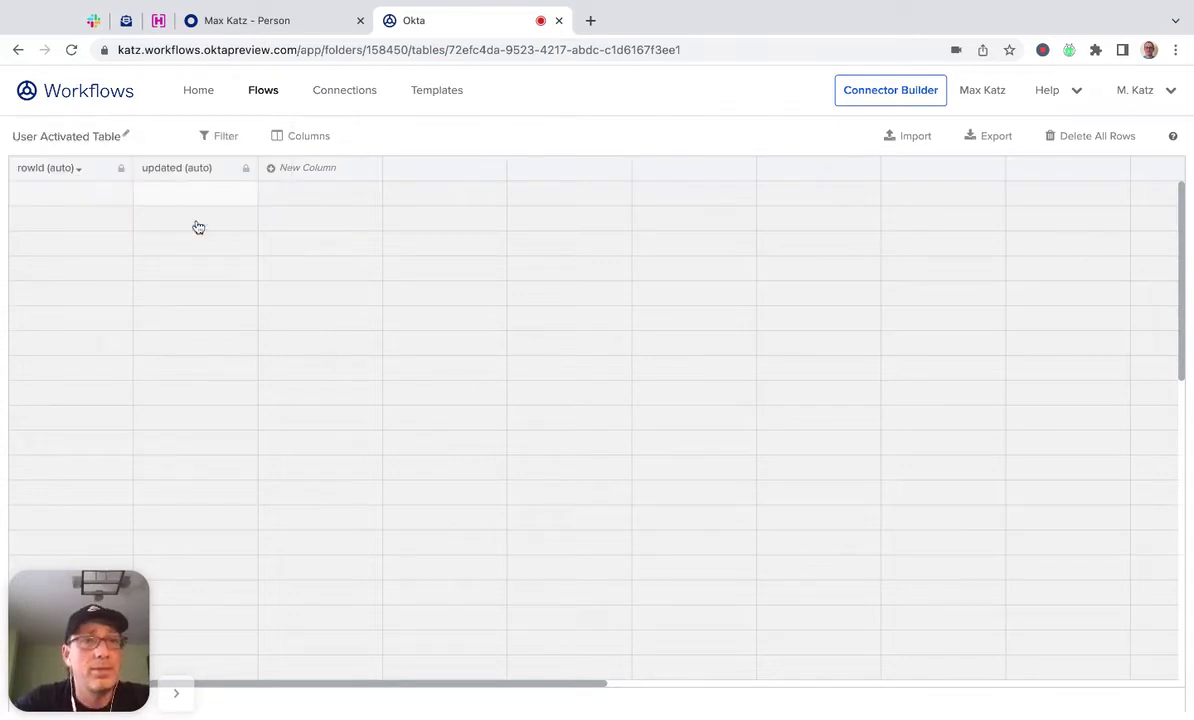
click(295, 172)
text(User ID)
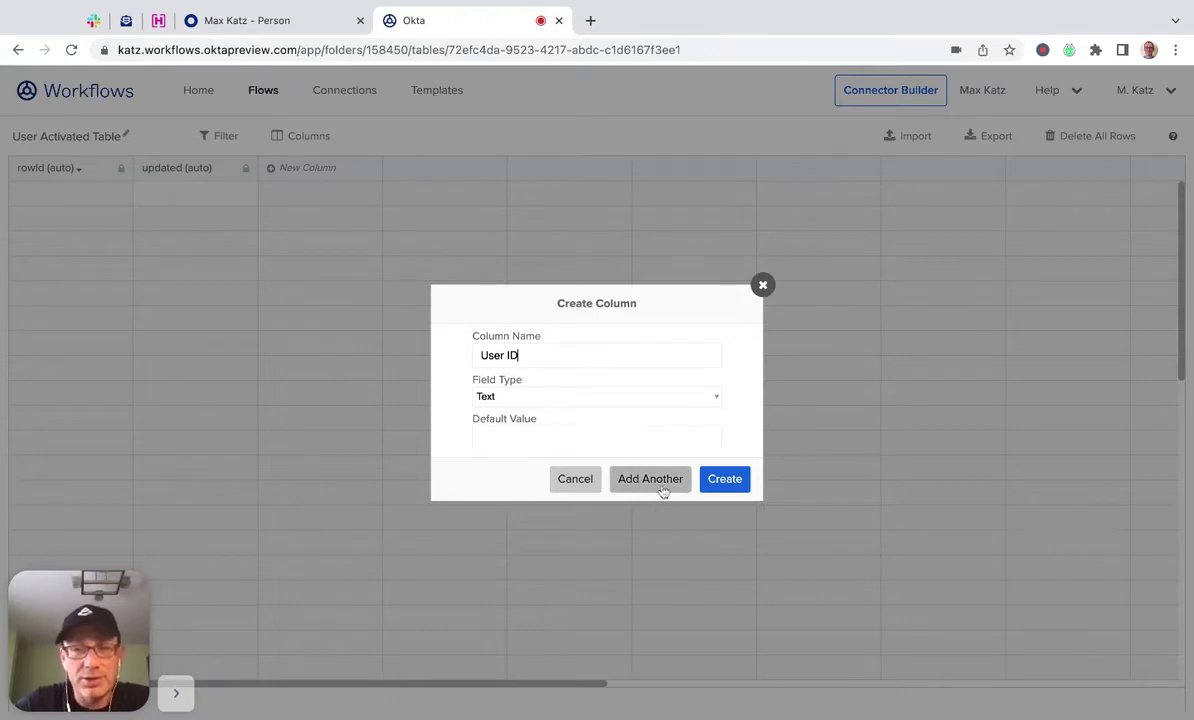
click(651, 479)
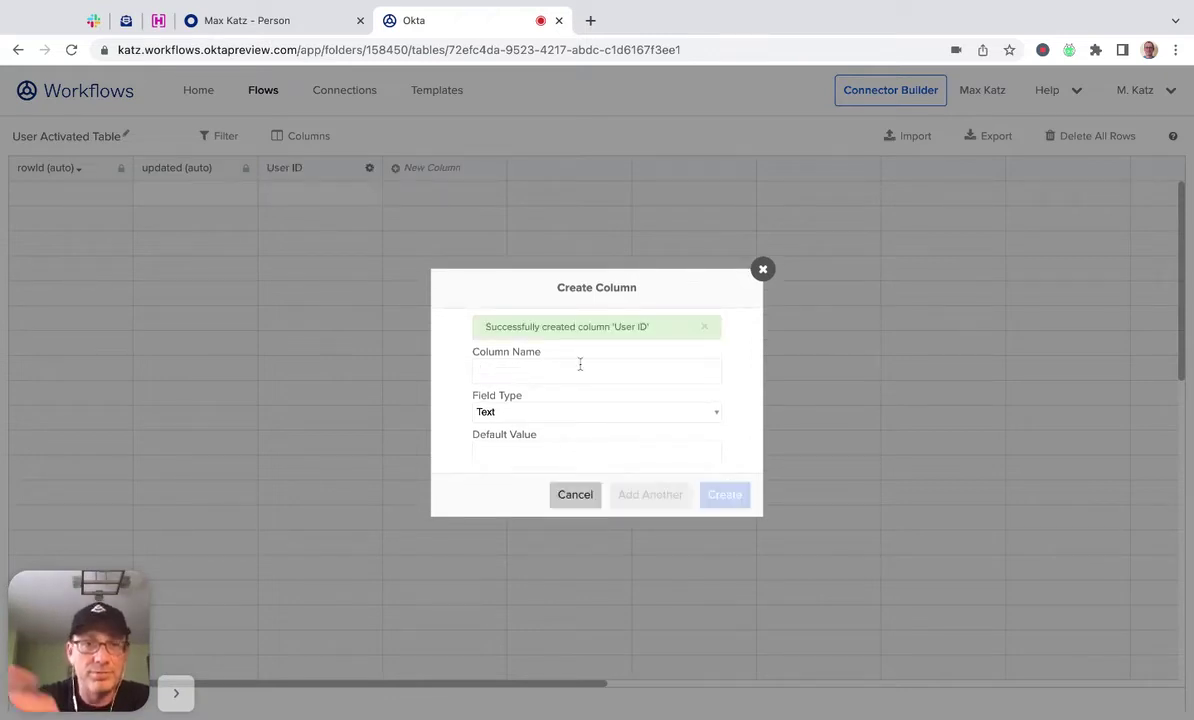
Add the Email and Title columns to complete the table.
text(email)
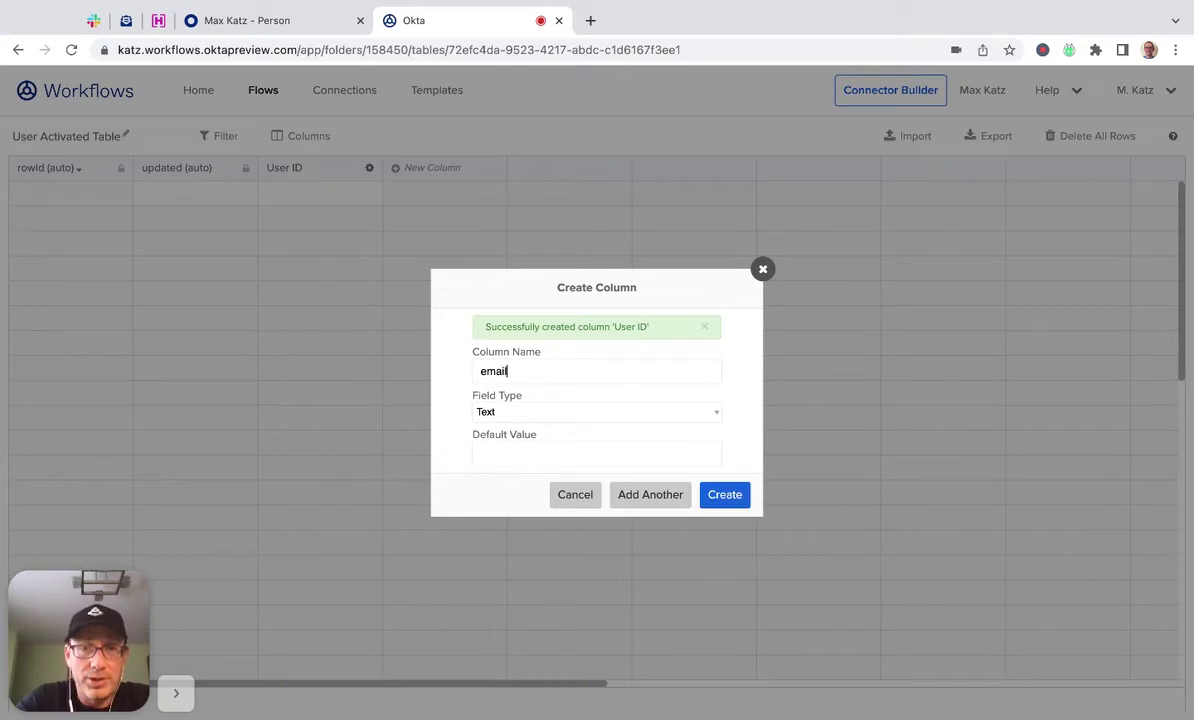
key(BackSpace)
key(BackSpace)
key(BackSpace)
text(Em)
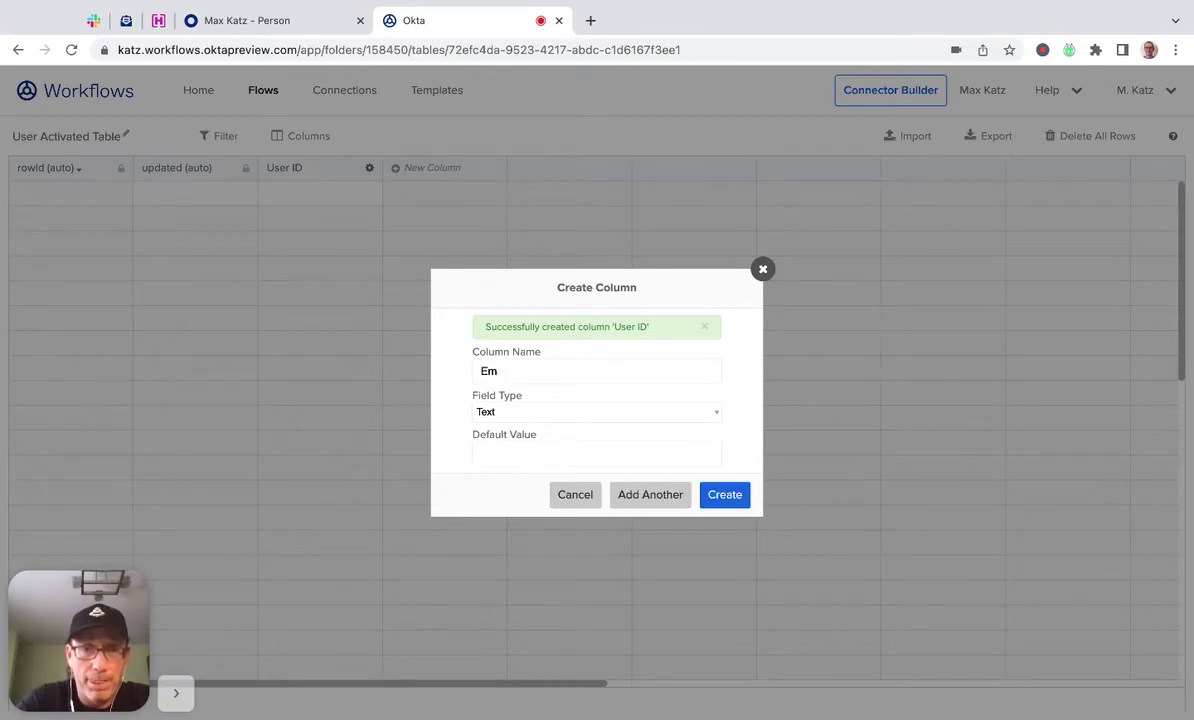
click(662, 497)
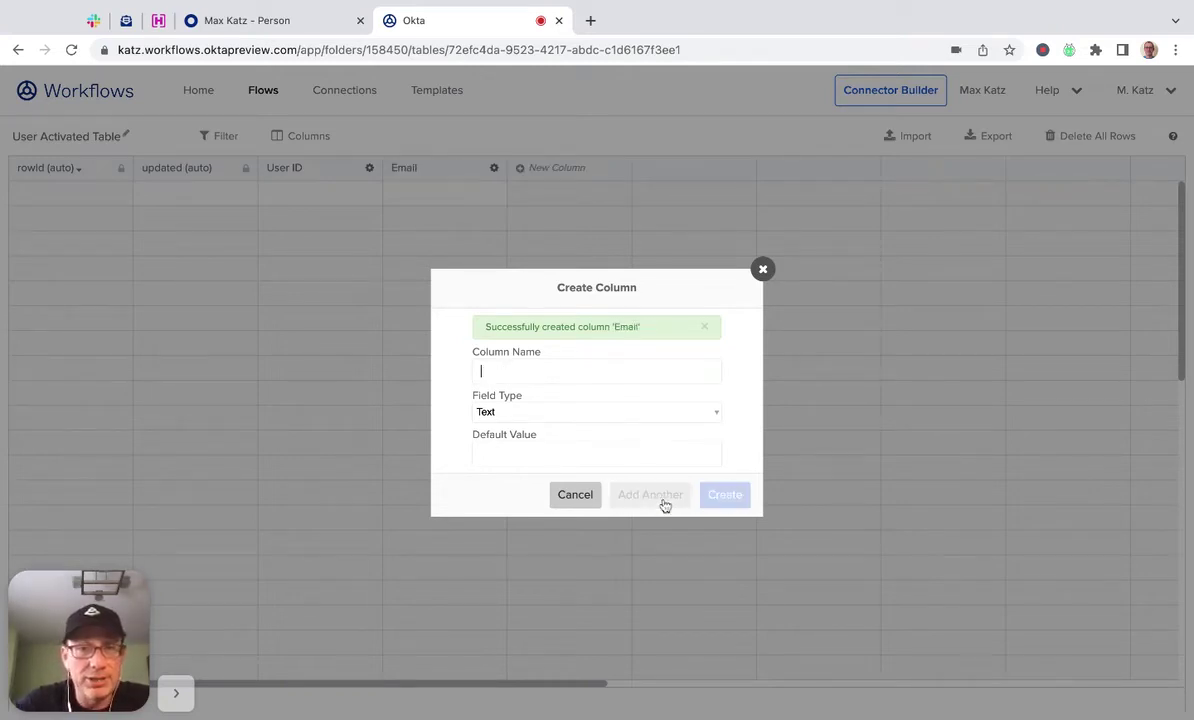
text(ti)
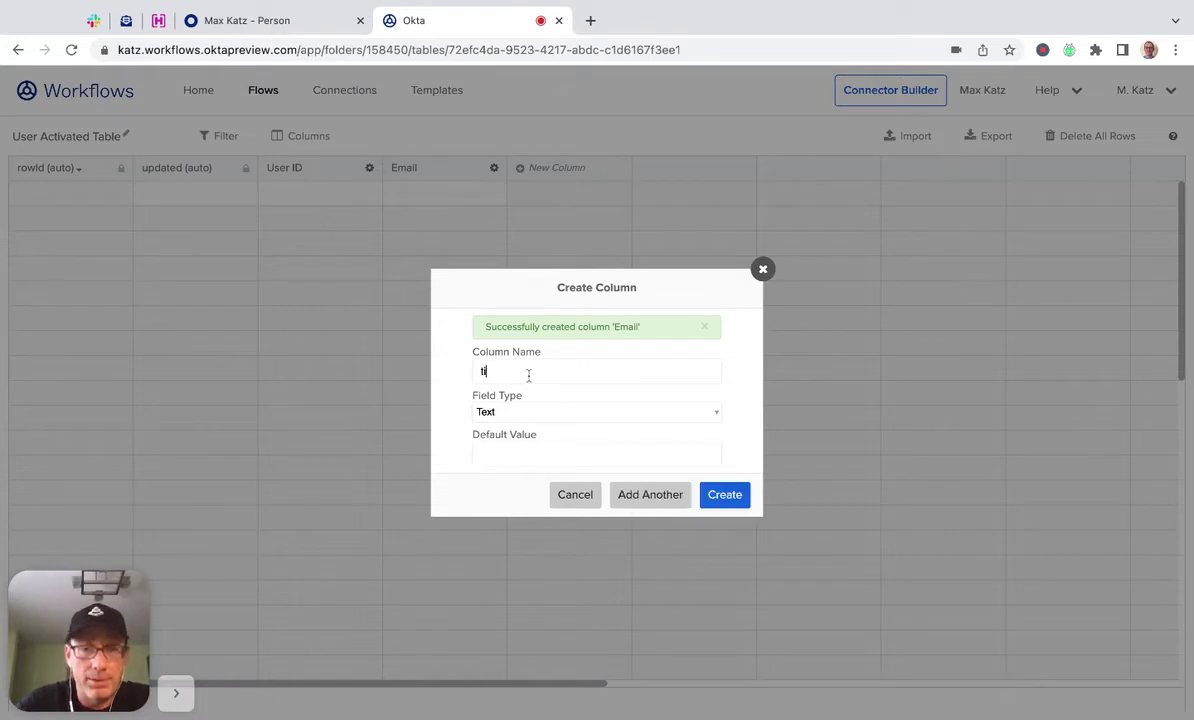
key(BackSpace)
key(BackSpace)
text(Title)
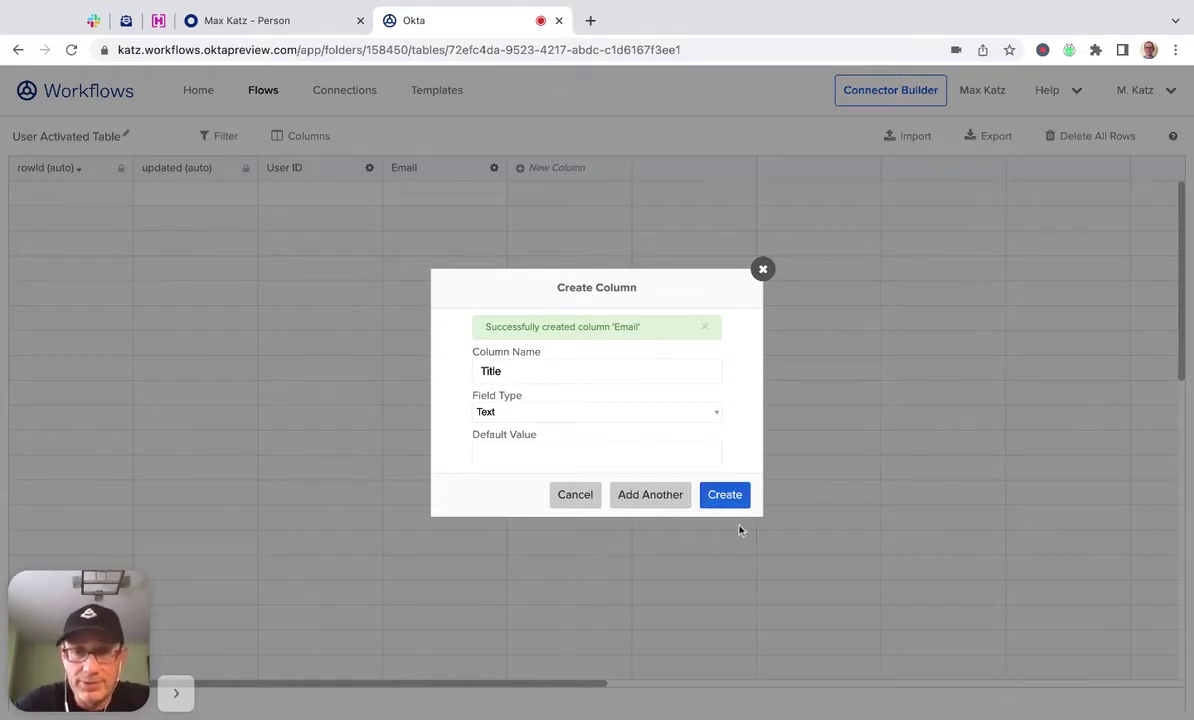
click(725, 494)
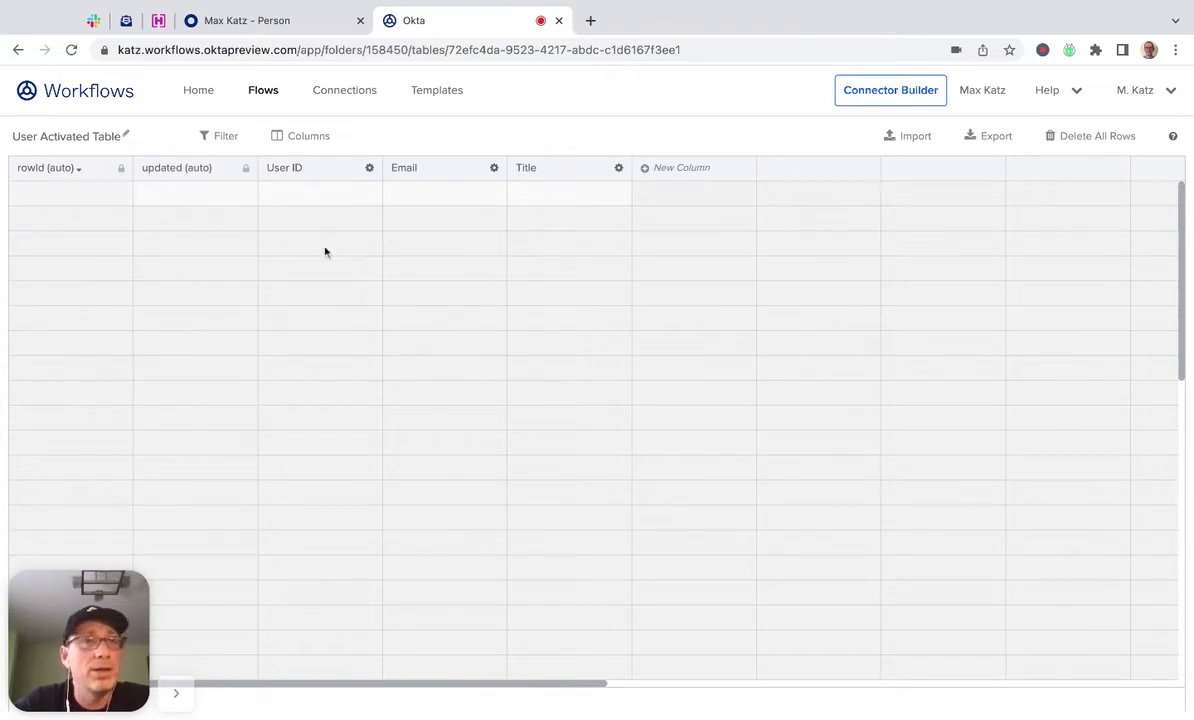
Back in the User Activated flow, add a Tables Create Row step after the email step.
click(271, 98)
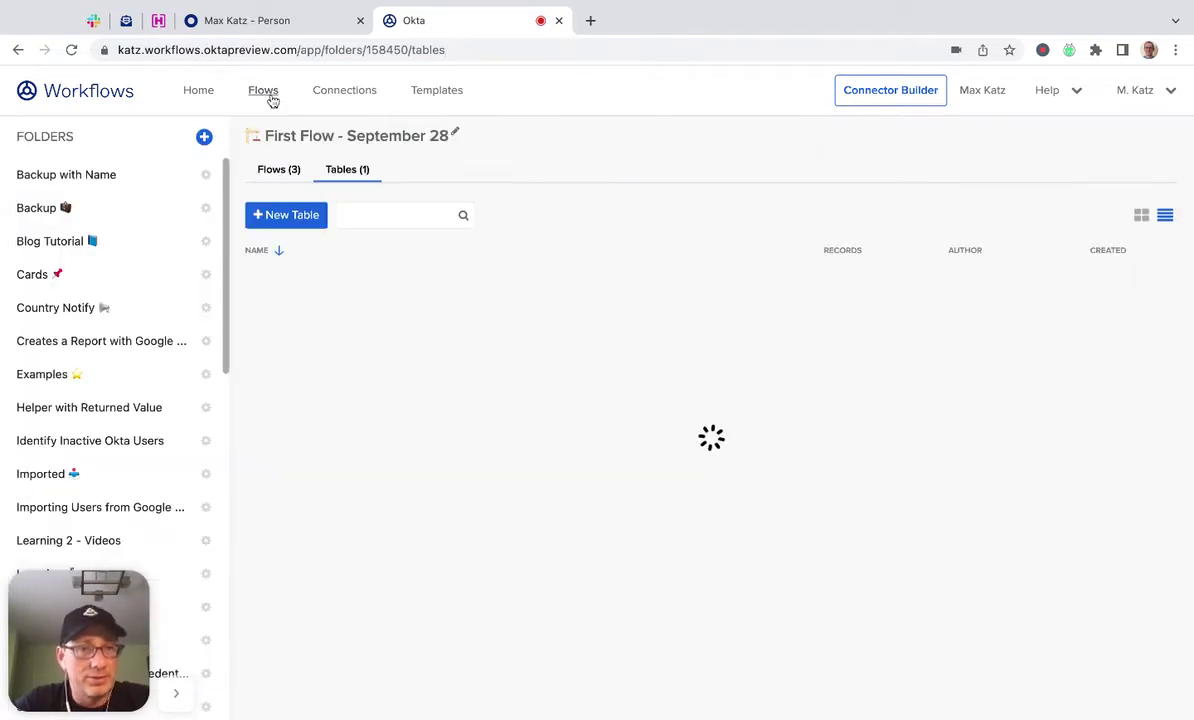
click(273, 170)
click(433, 297)
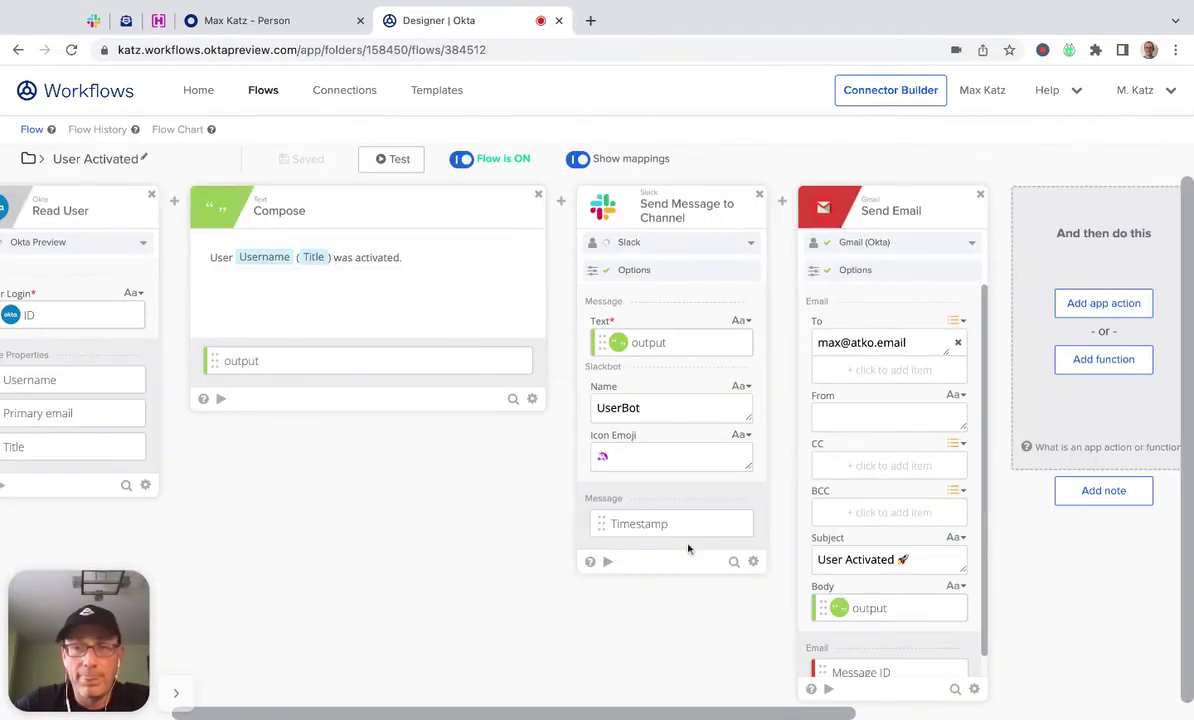
click(1112, 364)
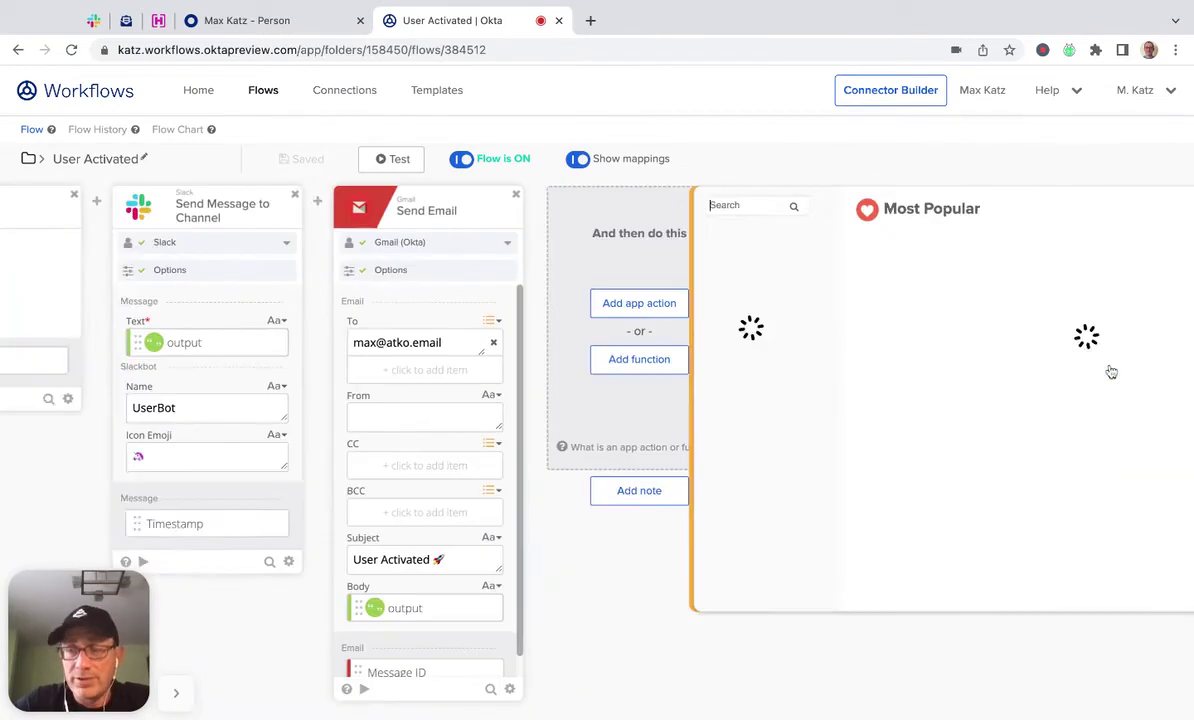
scroll(621, 460, down, 3)
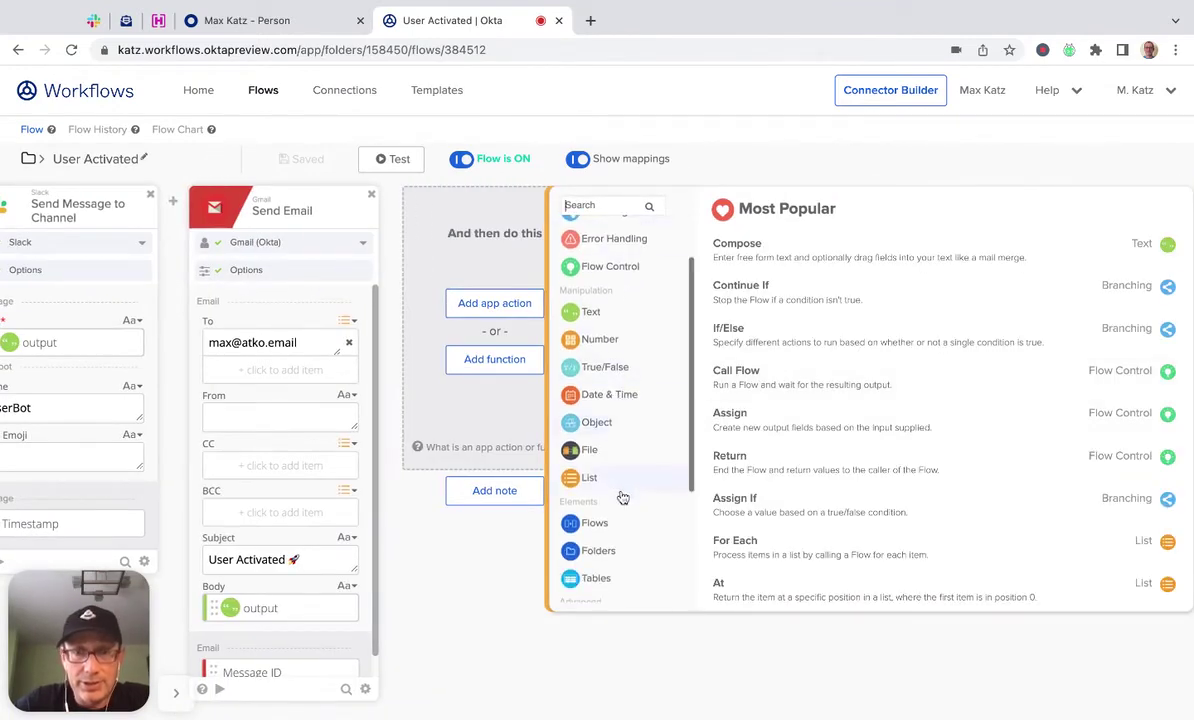
click(597, 493)
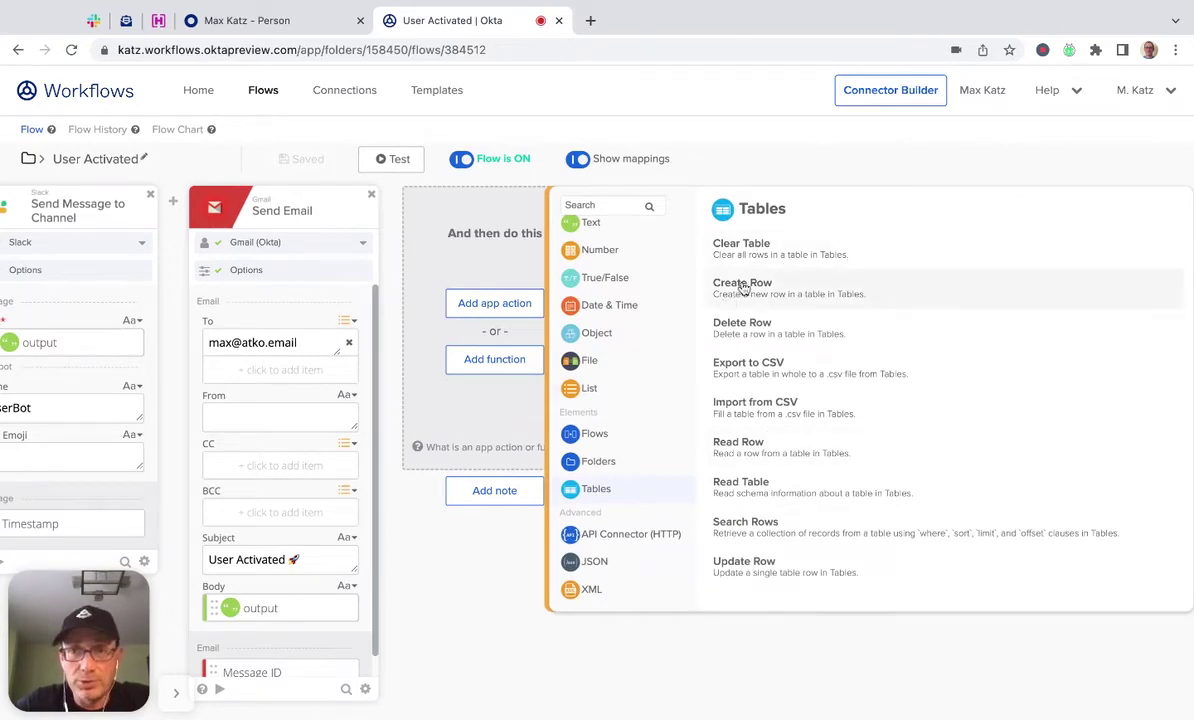
click(775, 285)
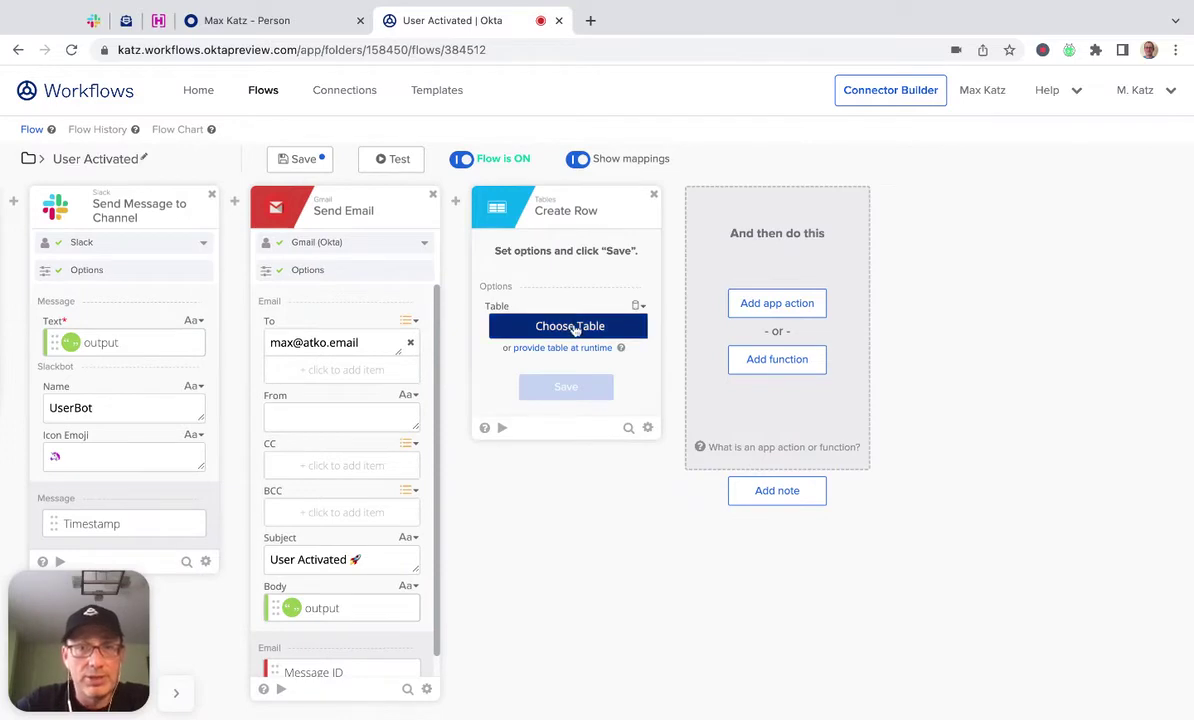
Target User Activated Table for the row, keeping User ID, Email, Title and Row ID fields.
click(574, 329)
scroll(243, 366, down, 5)
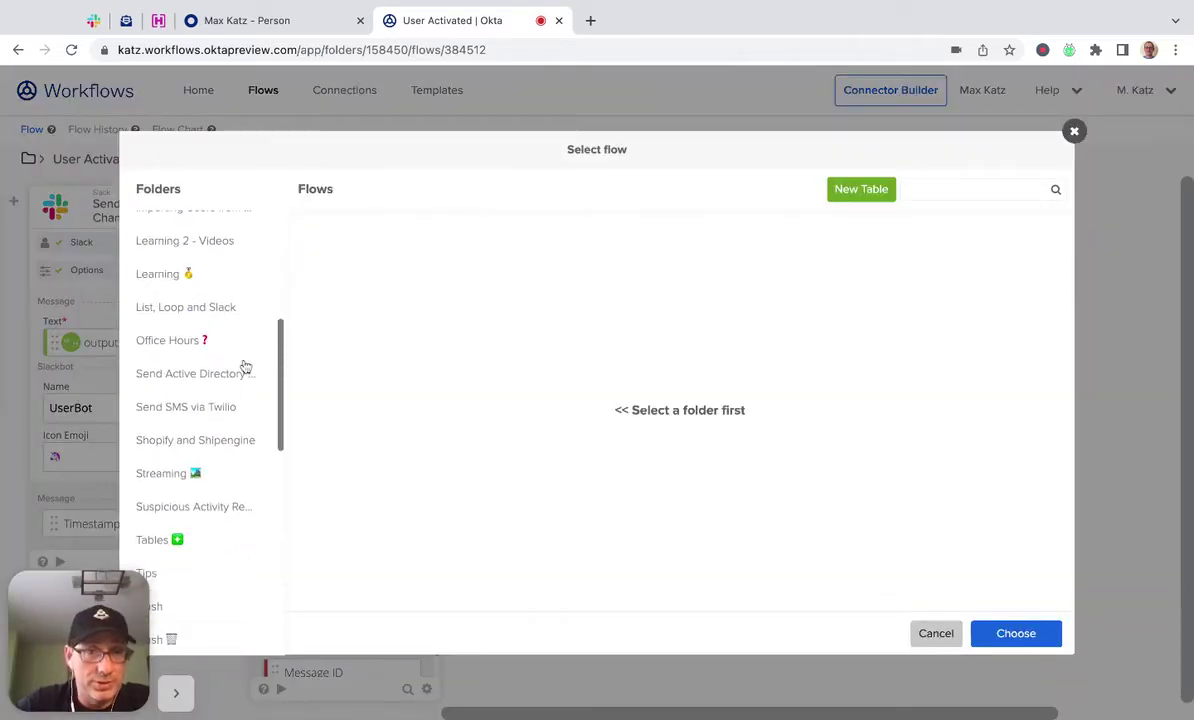
scroll(245, 367, down, 6)
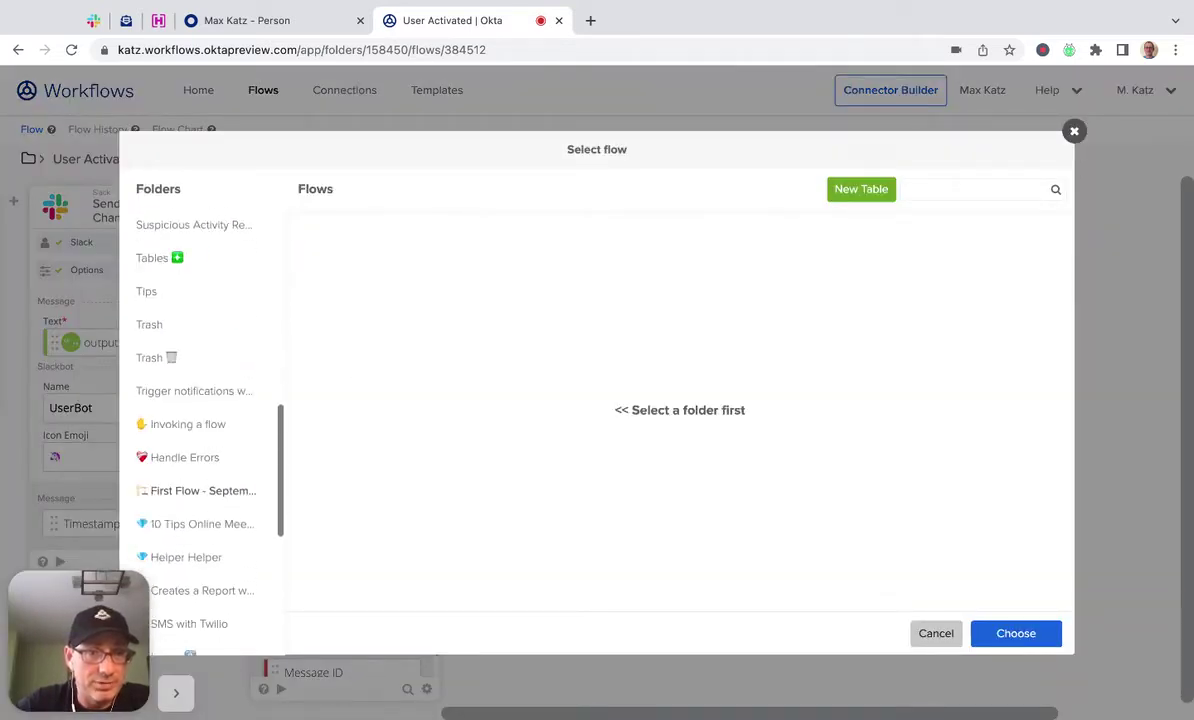
click(195, 421)
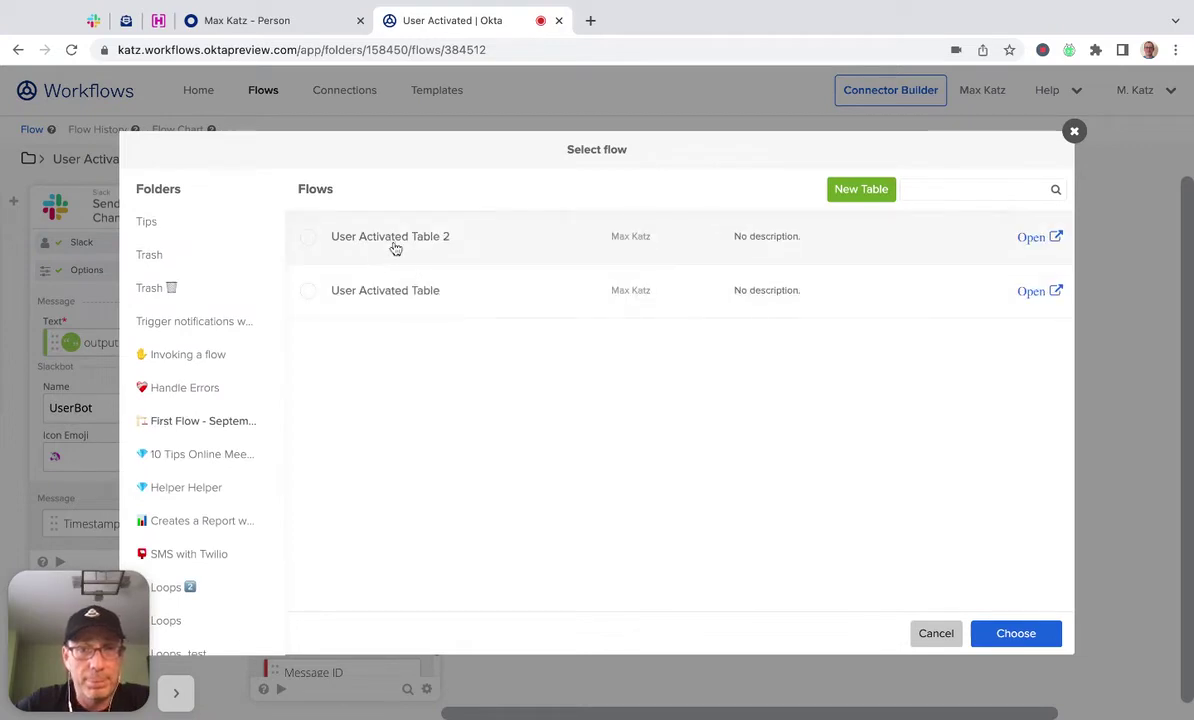
click(430, 290)
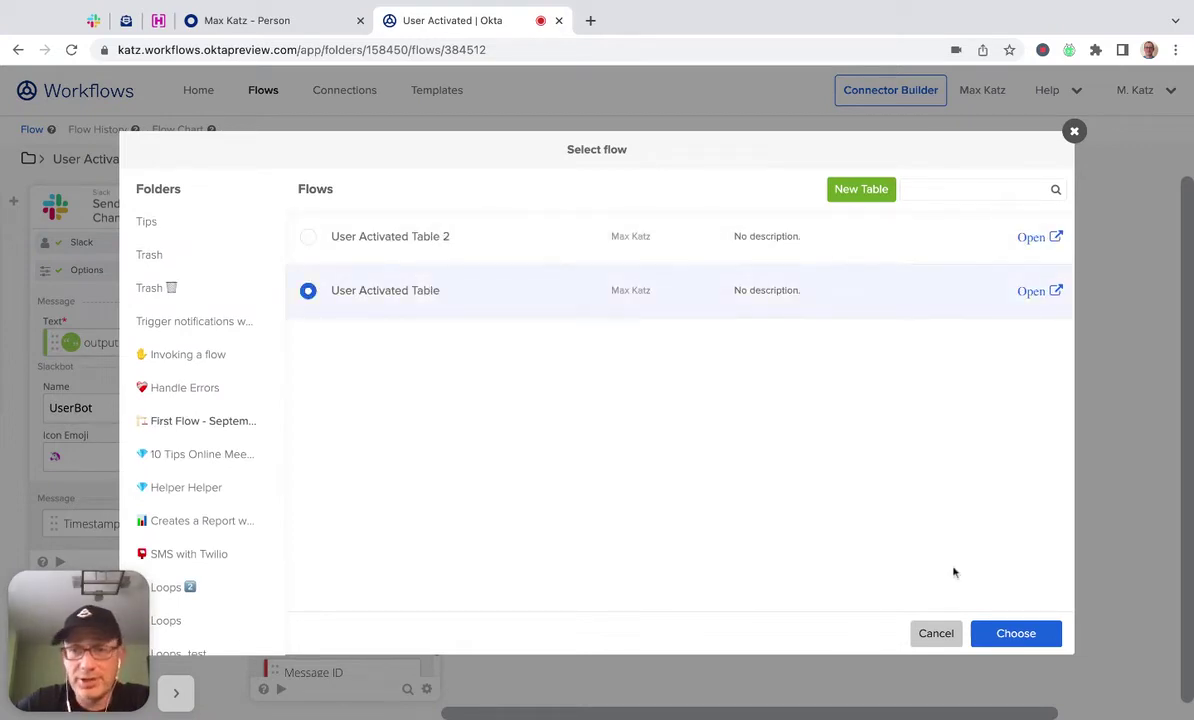
click(1035, 634)
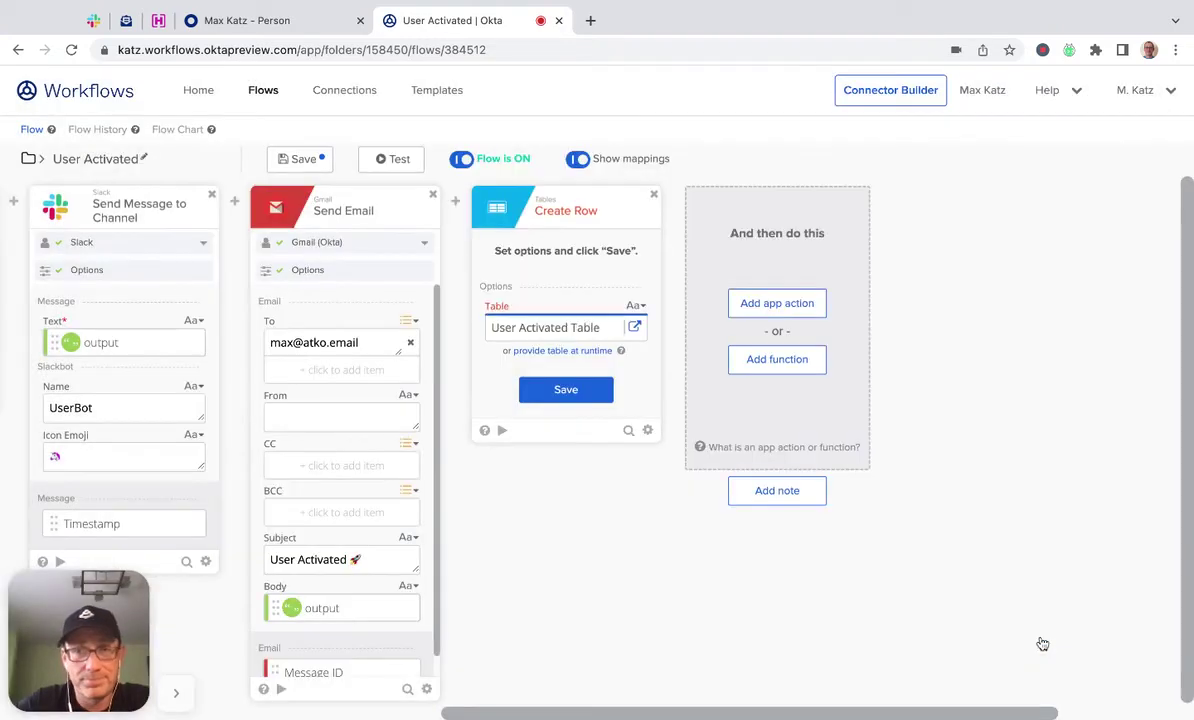
click(572, 391)
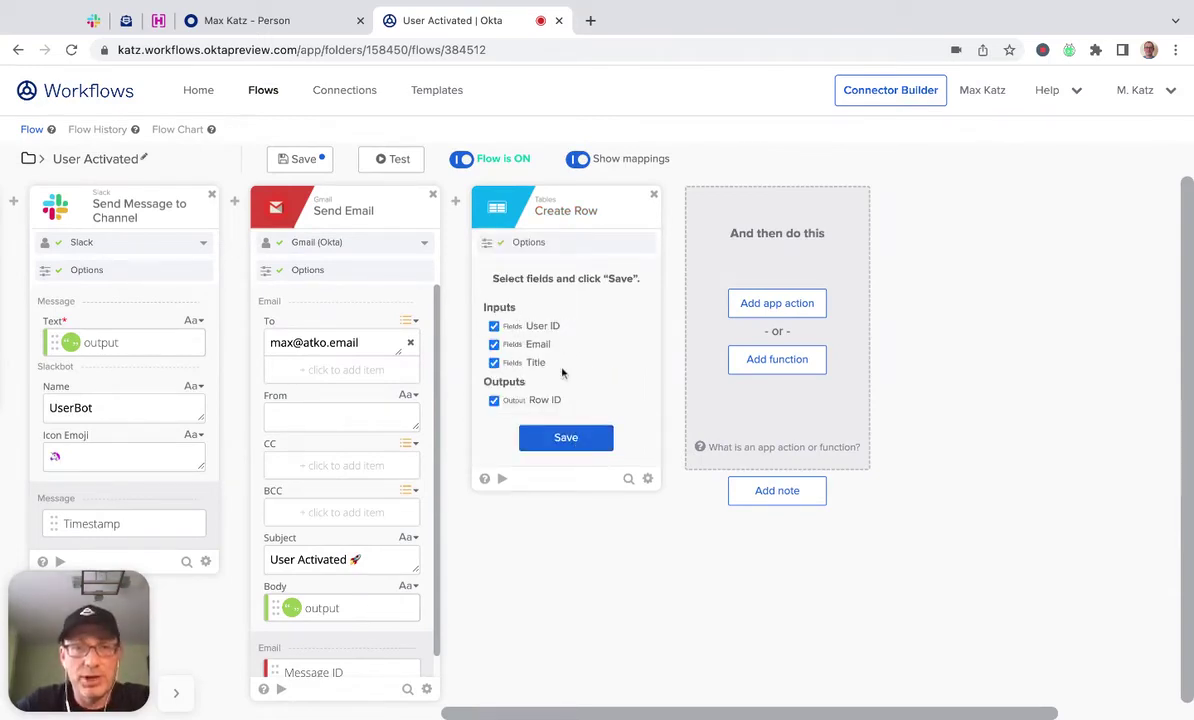
click(568, 440)
Map Read User's ID into the Create Row card's User ID field.
scroll(610, 568, left, 5)
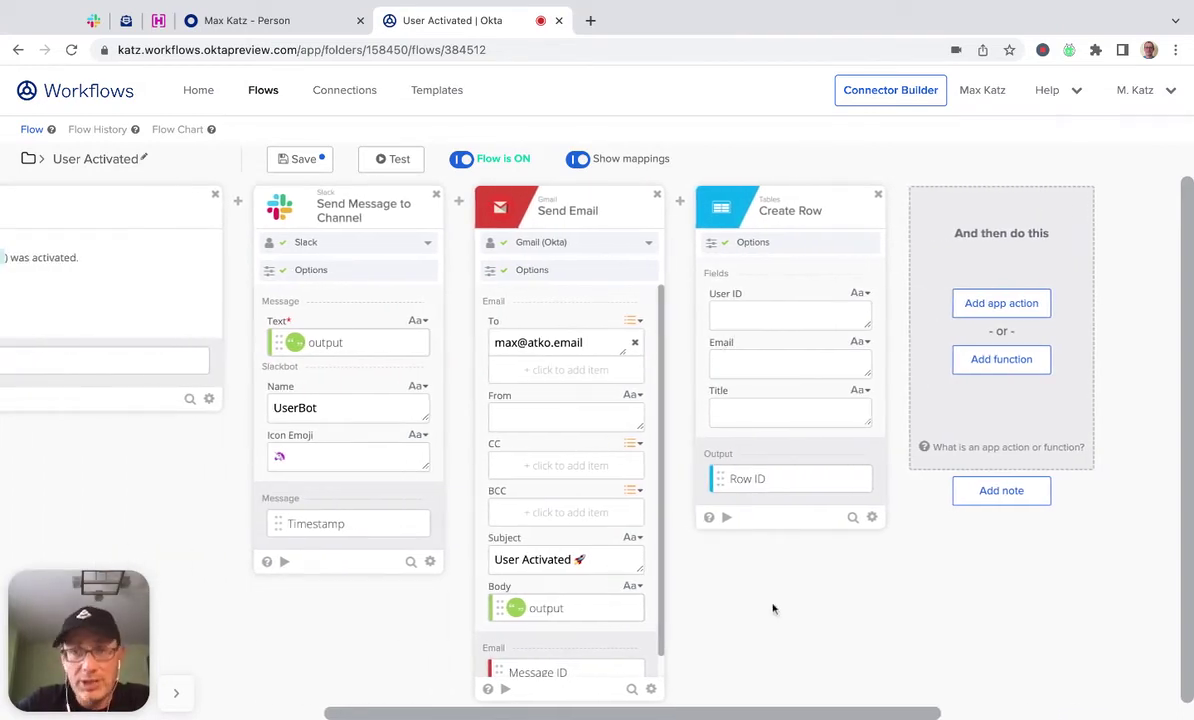
scroll(772, 608, left, 10)
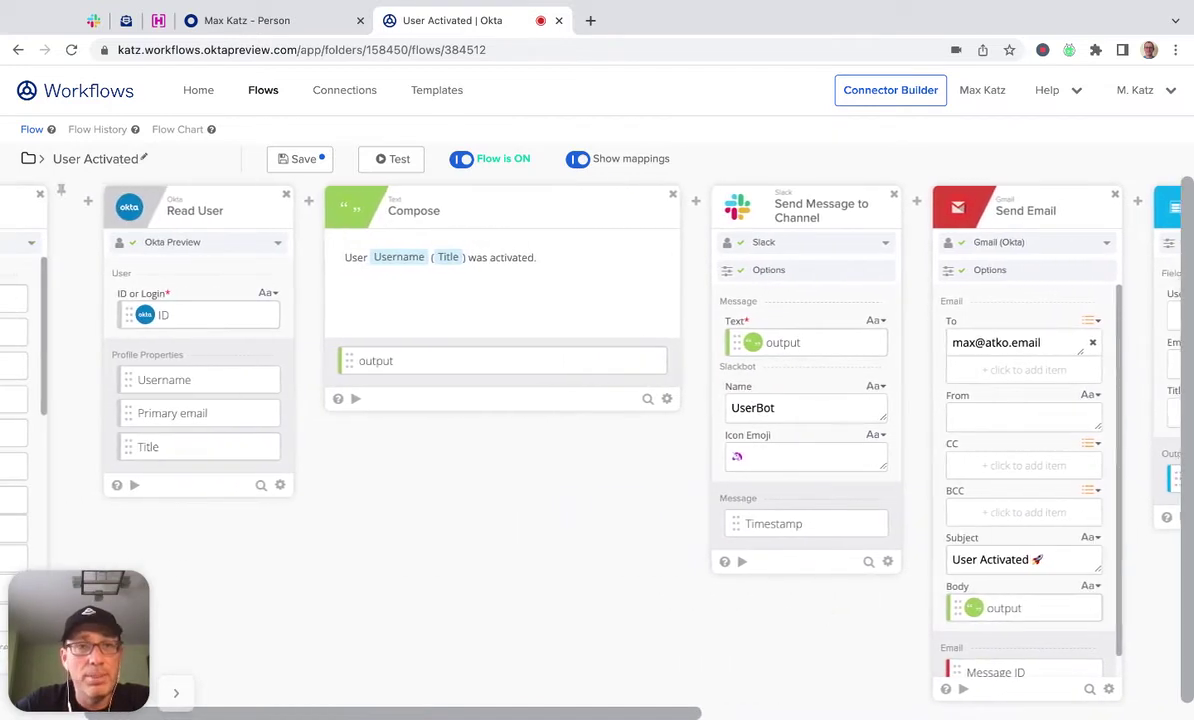
scroll(143, 403, left, 4)
scroll(143, 403, down, 2)
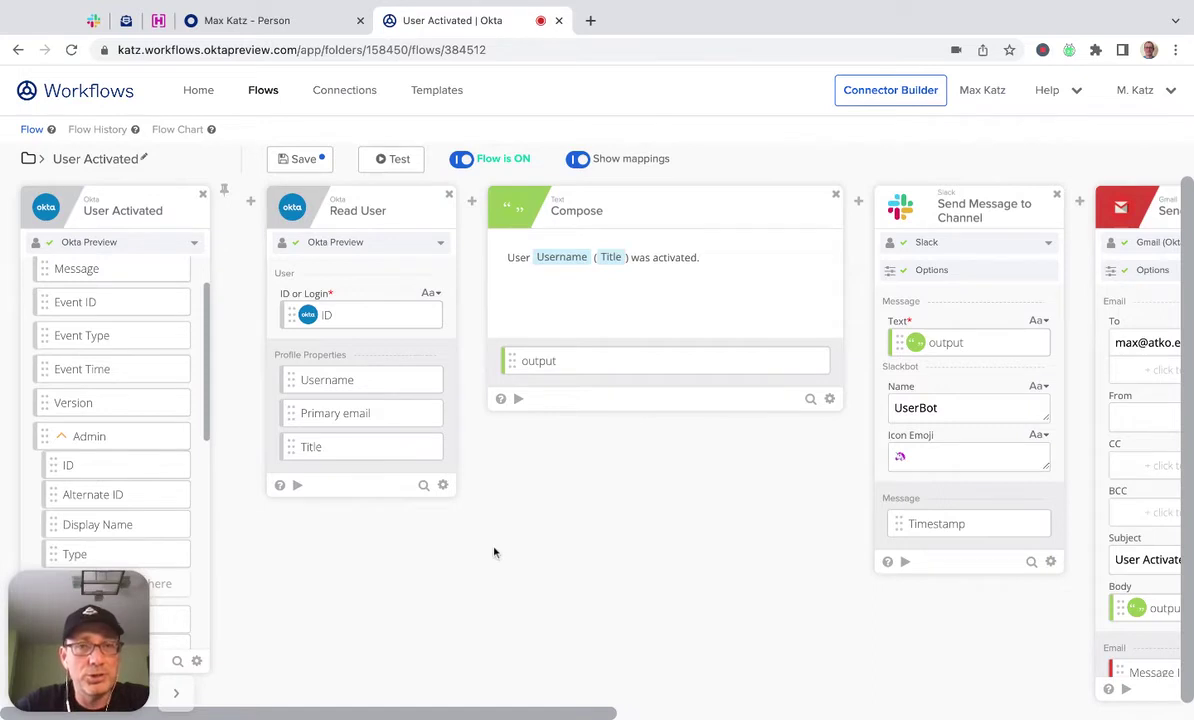
scroll(493, 552, right, 11)
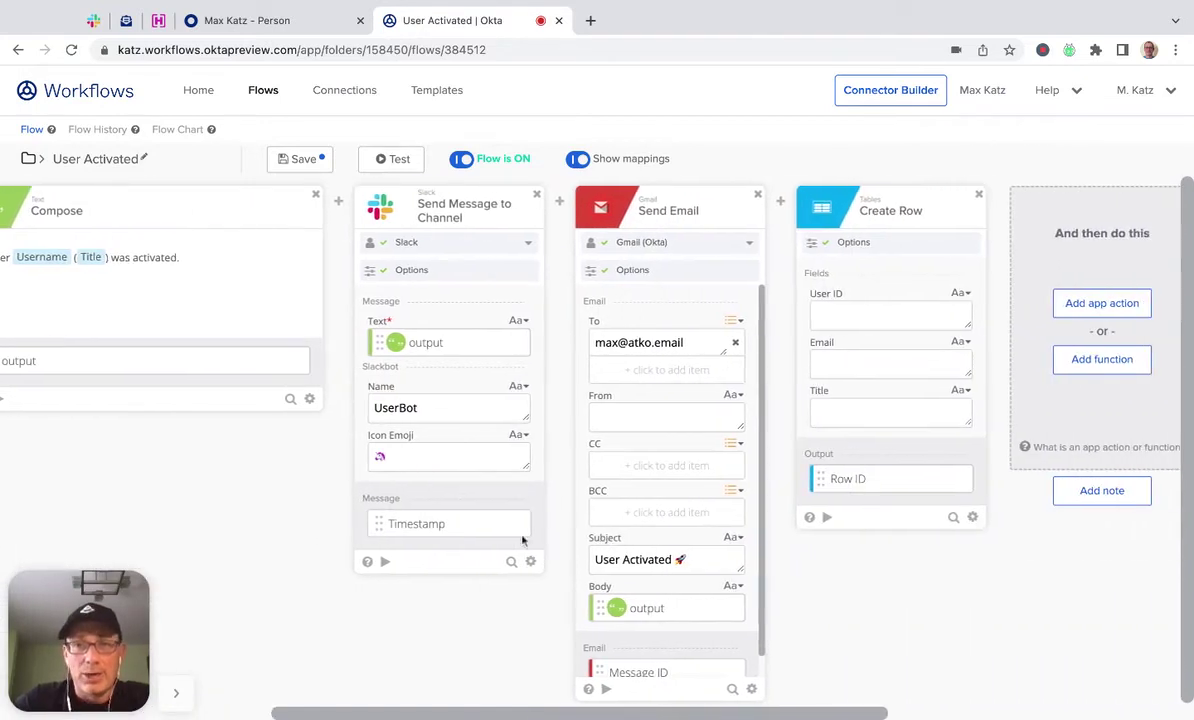
scroll(290, 582, left, 11)
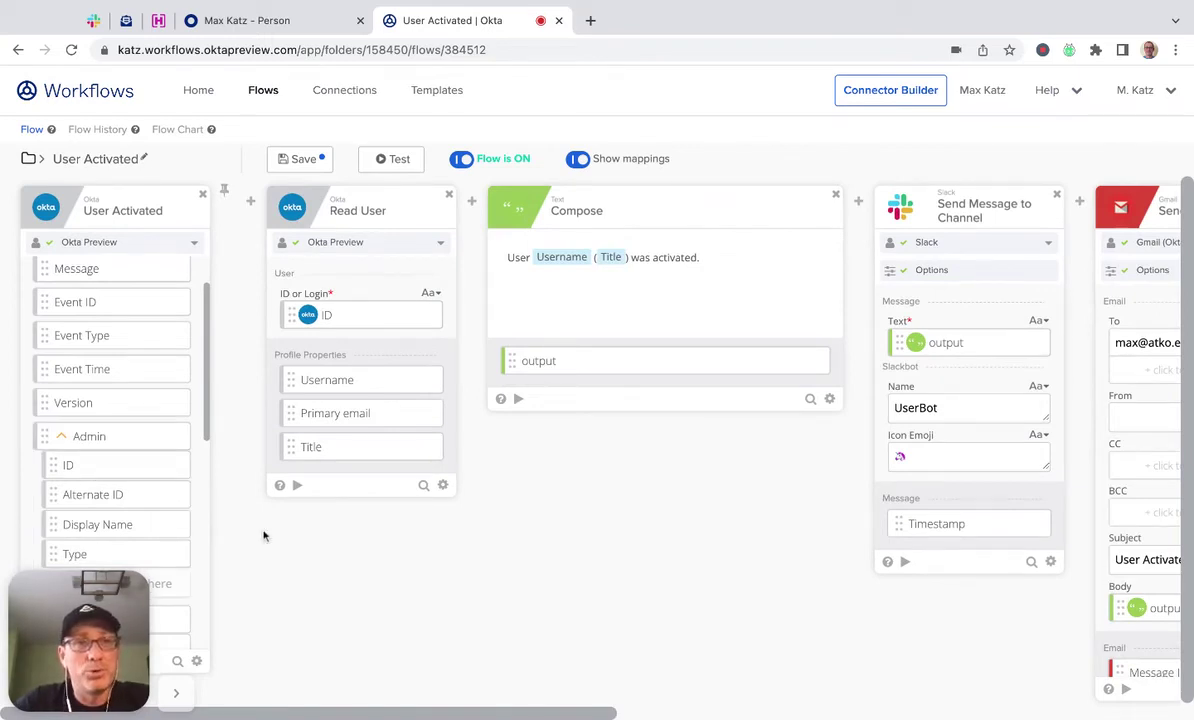
mouse_move(415, 312)
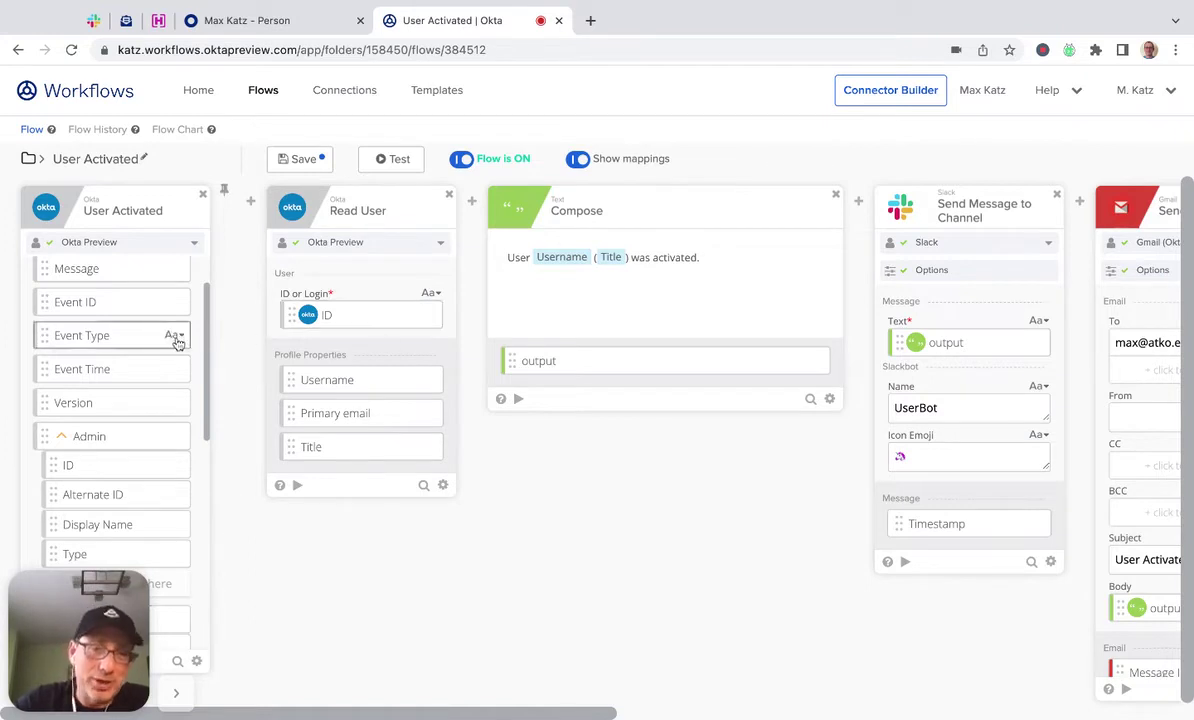
scroll(701, 469, right, 3)
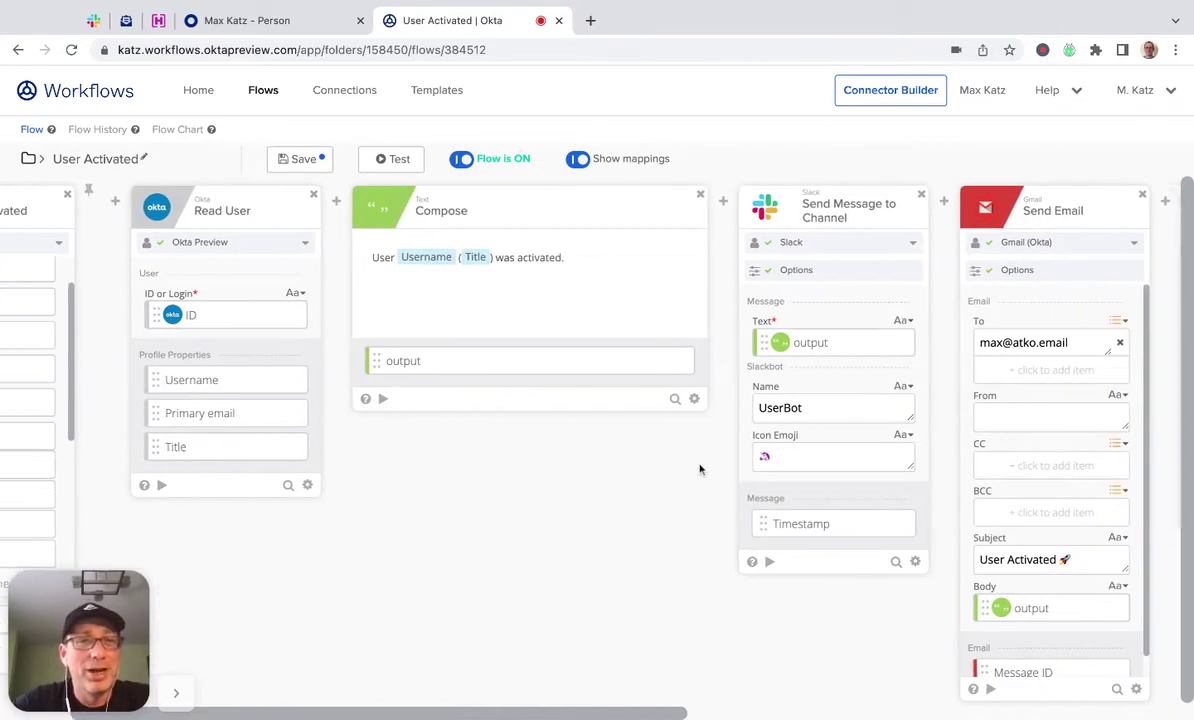
mouse_move(190, 314)
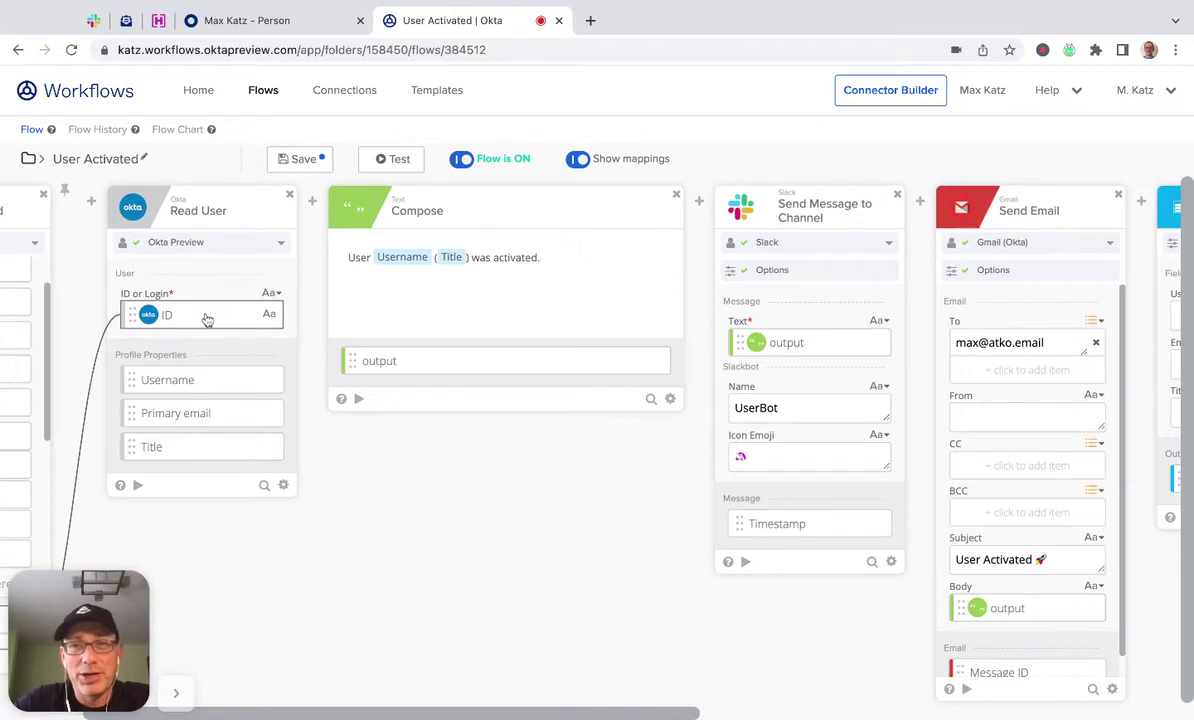
drag(207, 319, 990, 315)
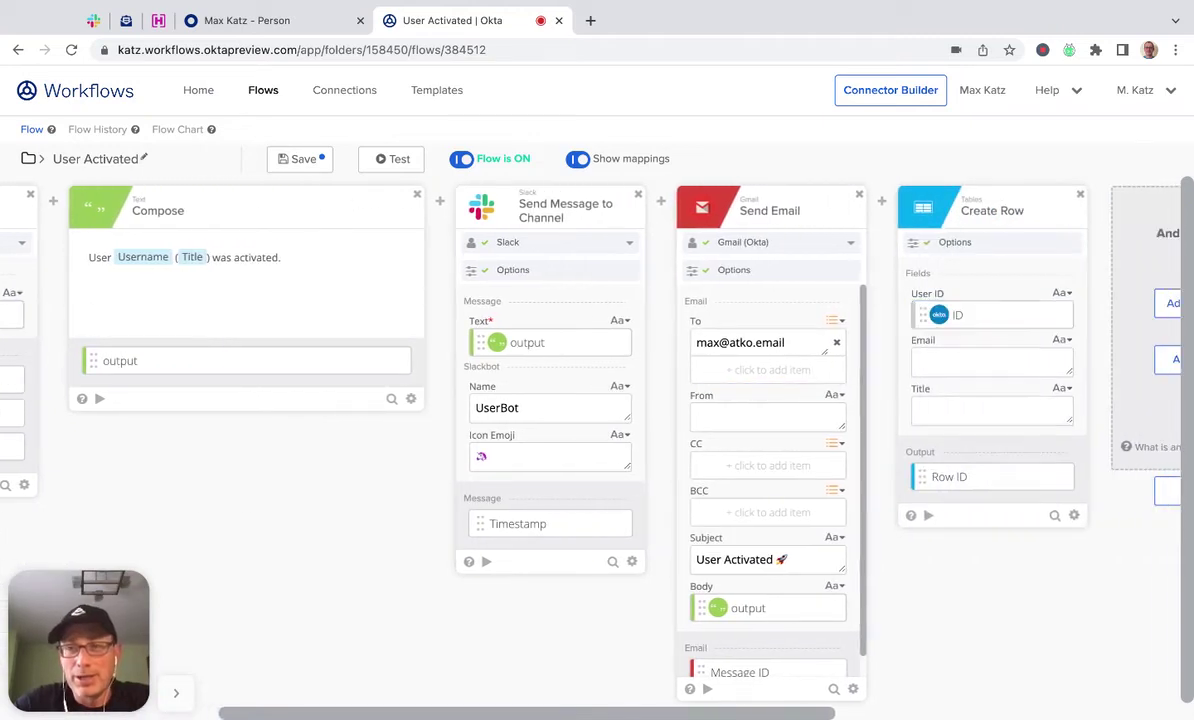
Map the user's Primary email and Title into Email and Title, then save the flow.
scroll(490, 608, left, 4)
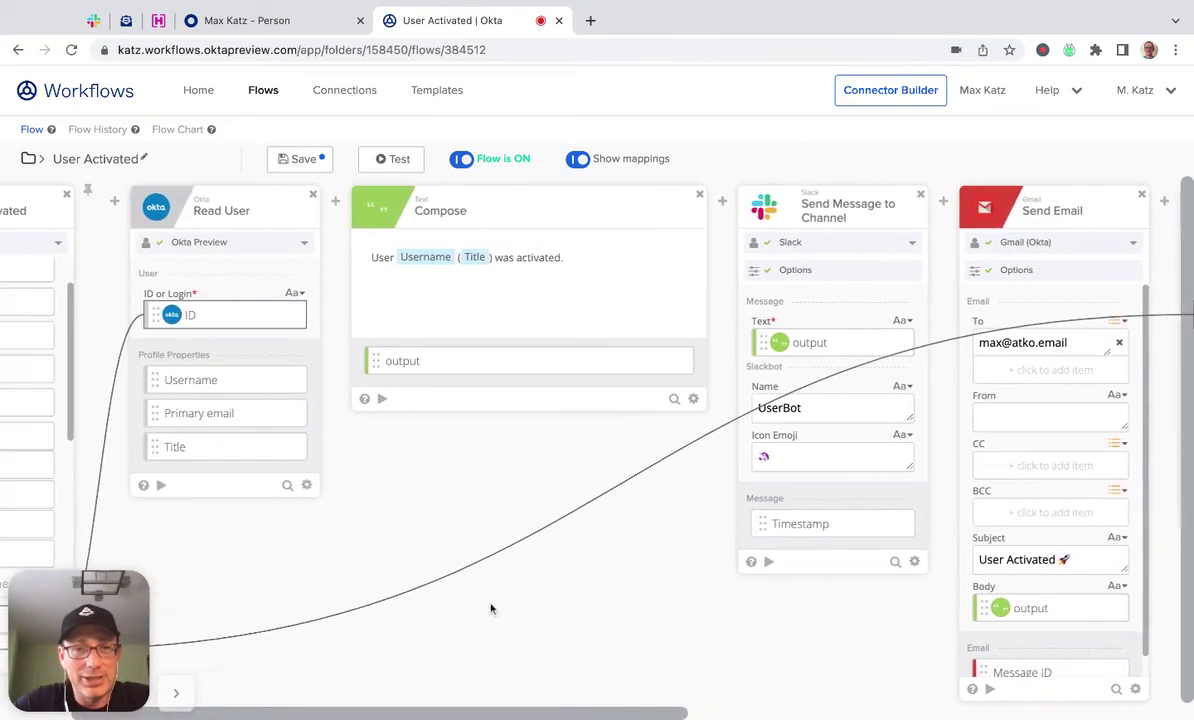
scroll(490, 608, left, 2)
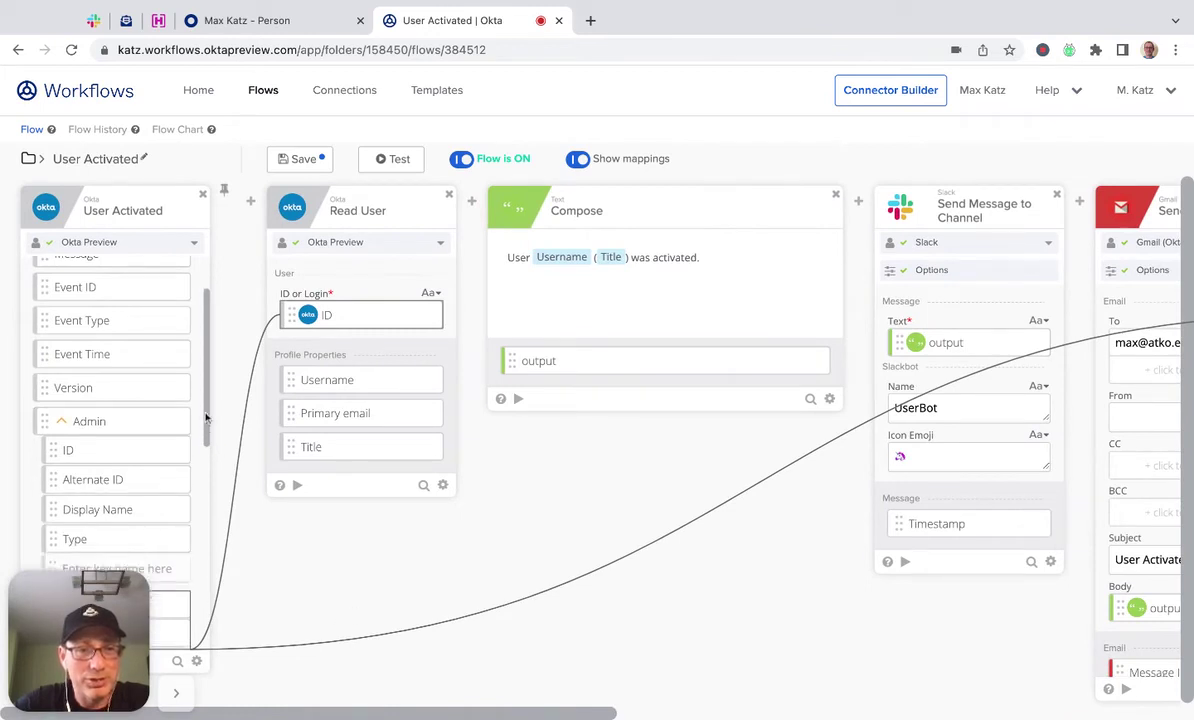
scroll(118, 415, down, 3)
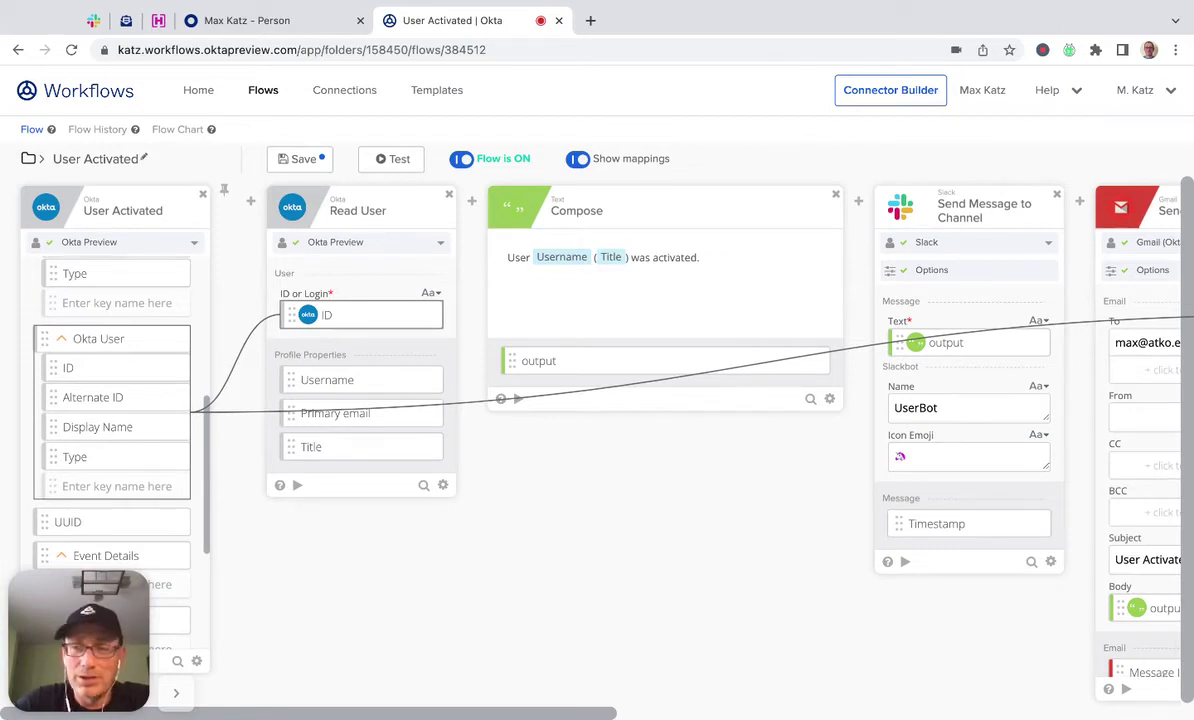
scroll(597, 420, right, 8)
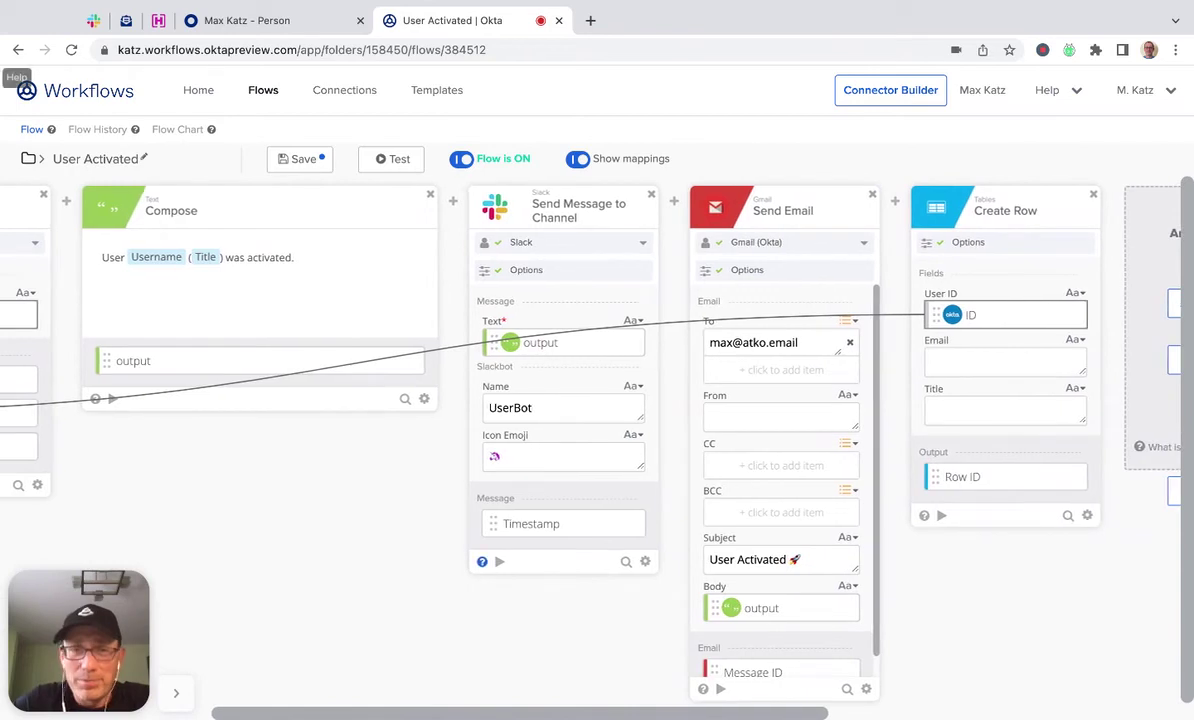
scroll(325, 480, left, 3)
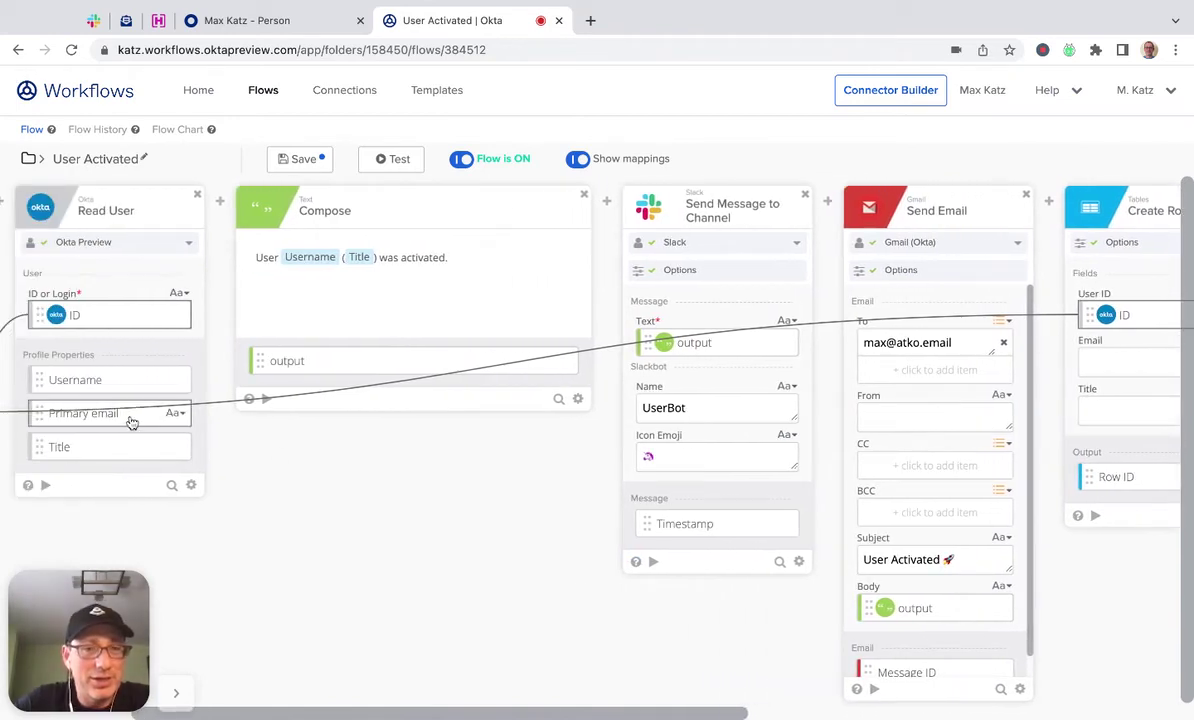
drag(131, 422, 985, 361)
scroll(333, 621, left, 5)
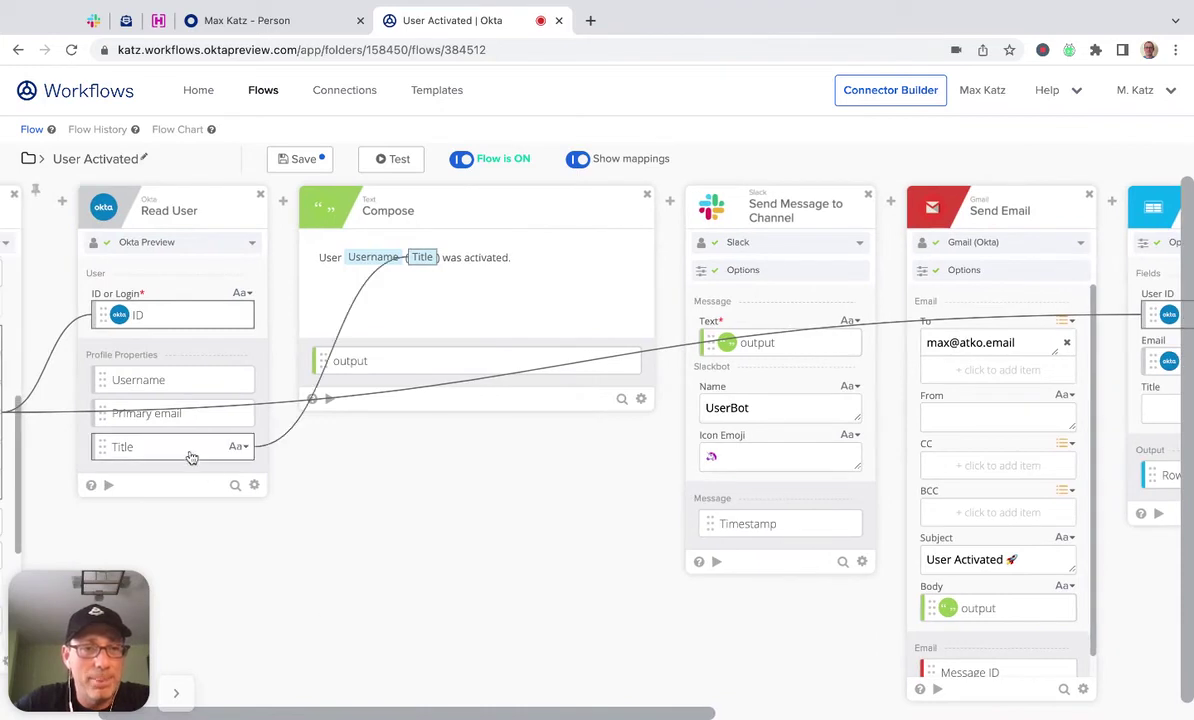
drag(188, 453, 1057, 408)
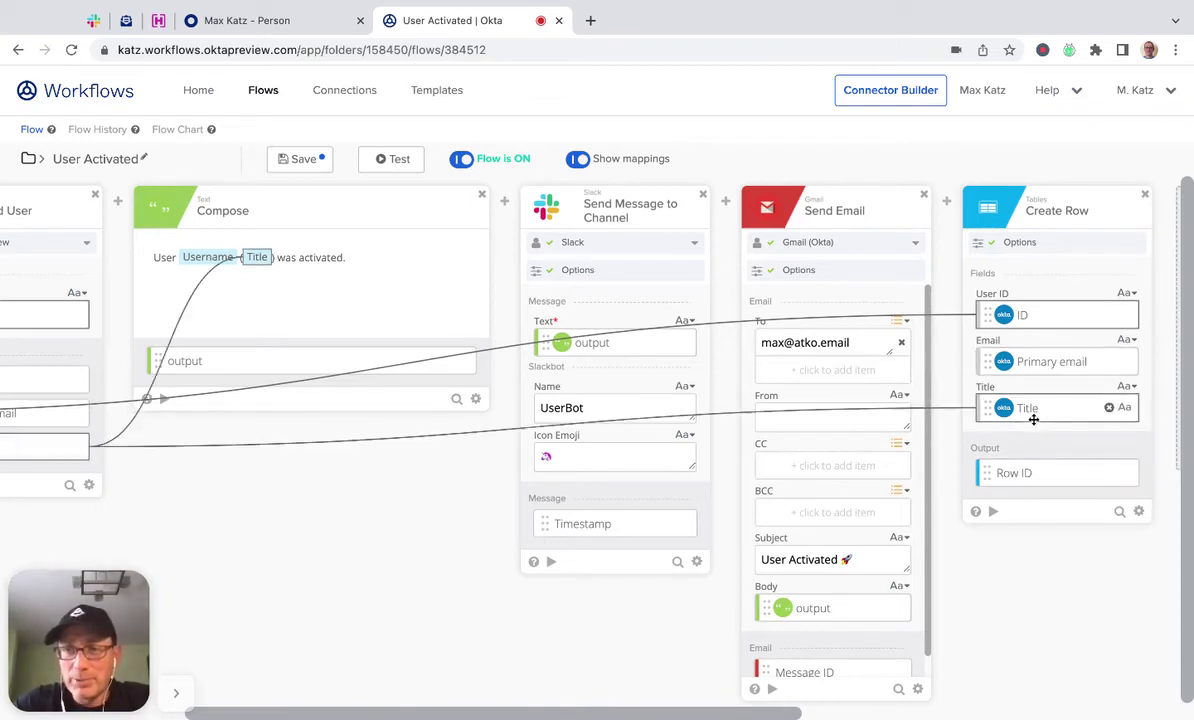
click(308, 164)
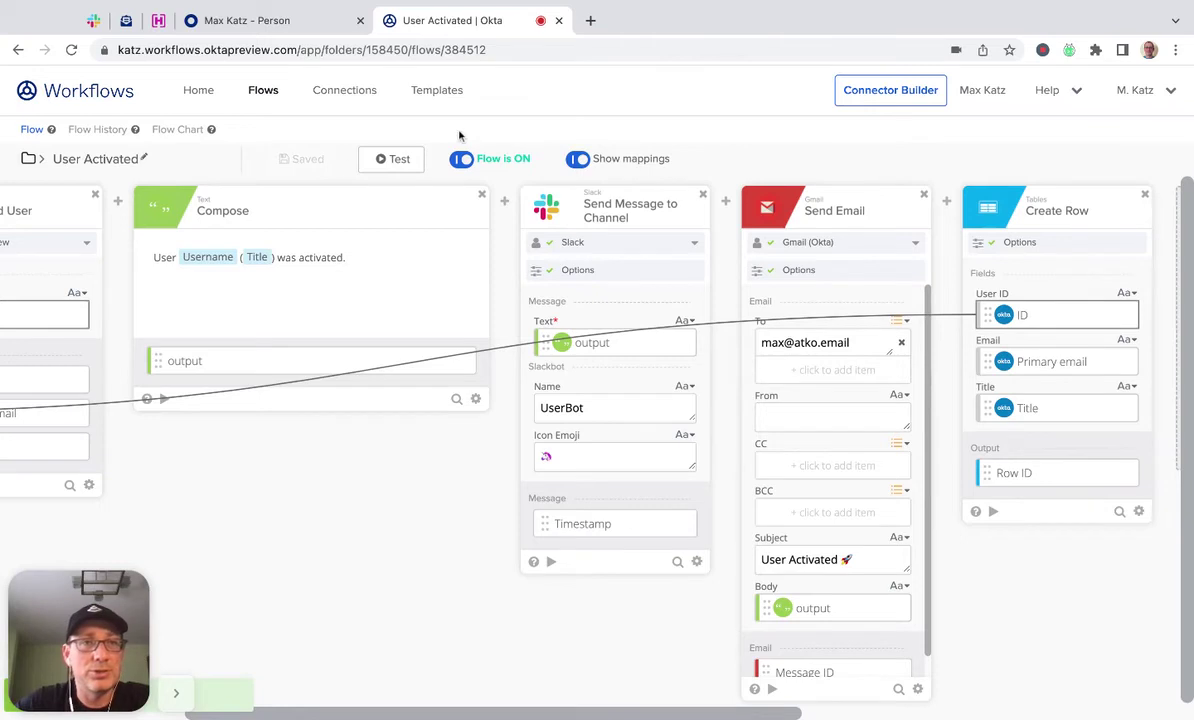
Deactivate the test user from their Okta profile page.
click(288, 20)
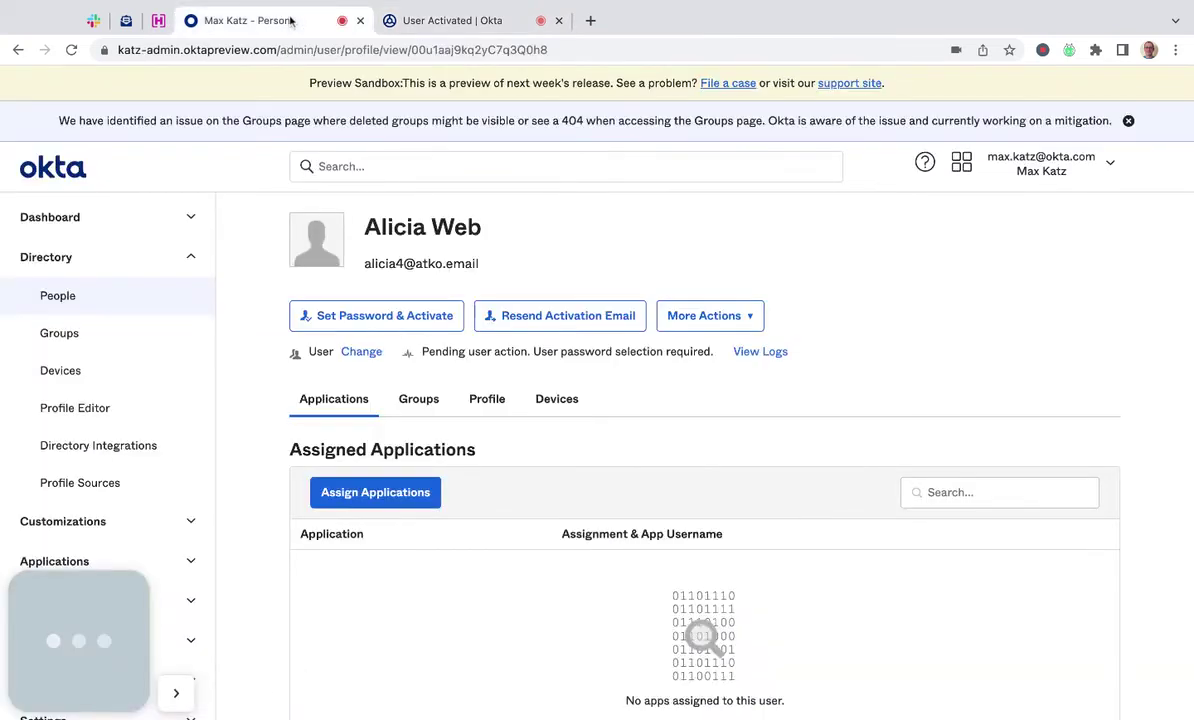
click(750, 318)
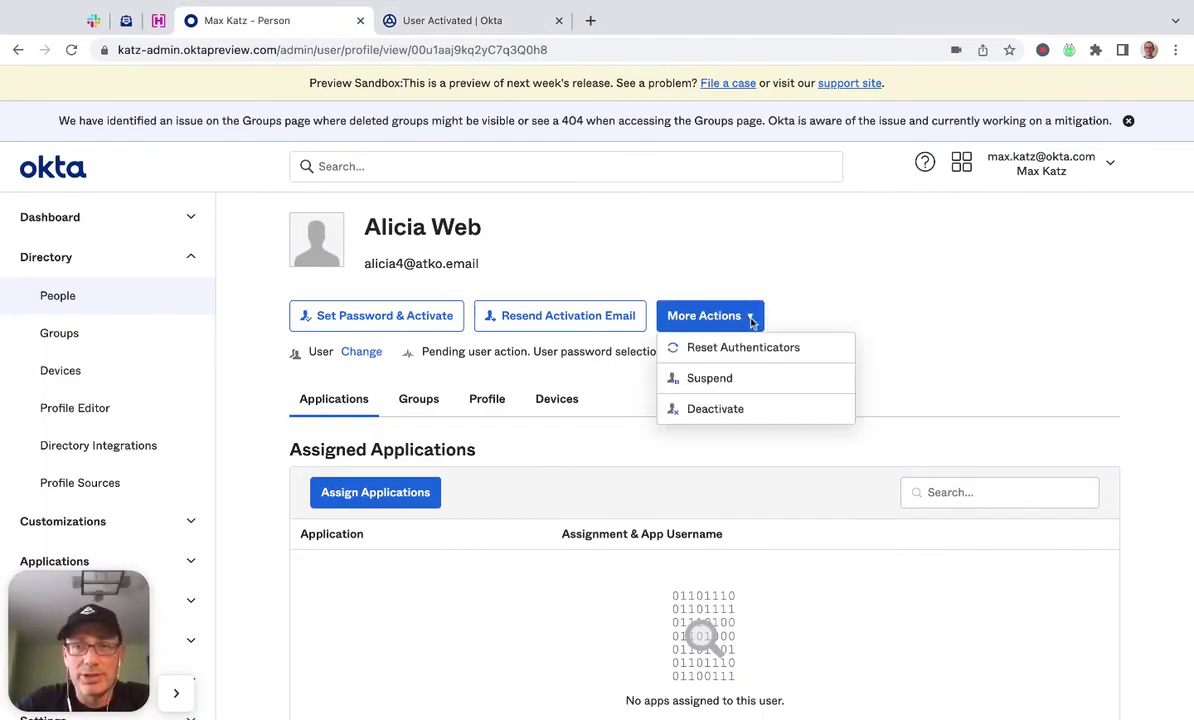
click(721, 419)
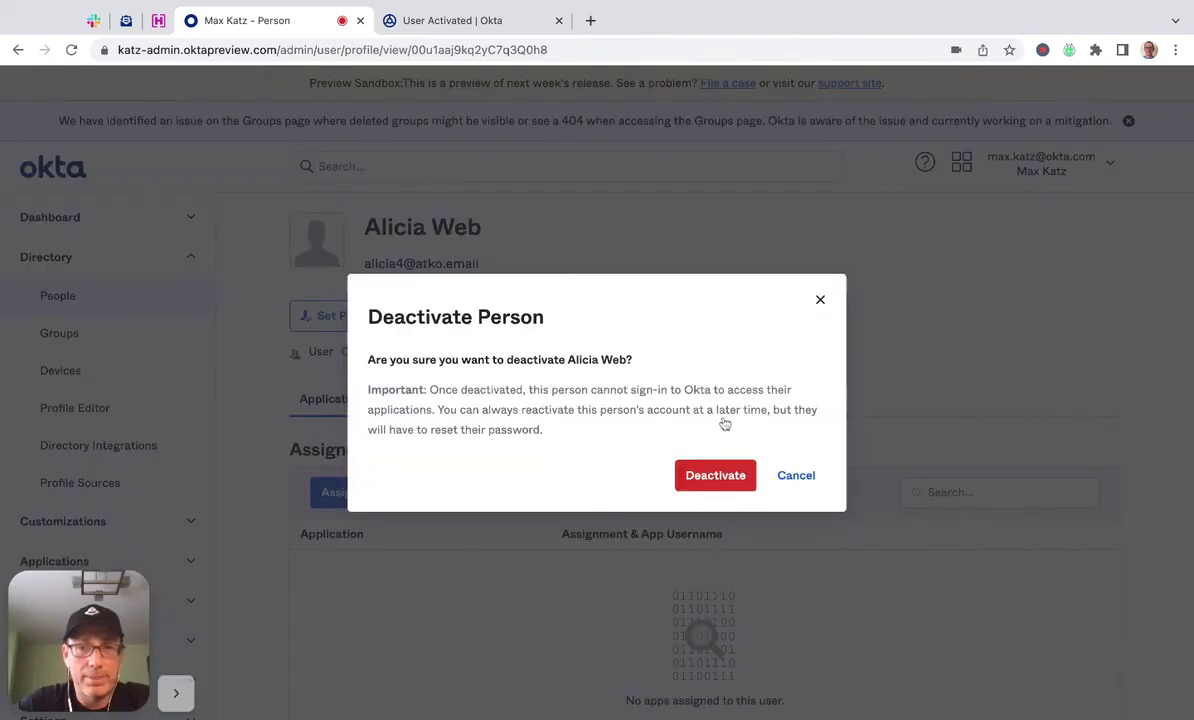
click(716, 478)
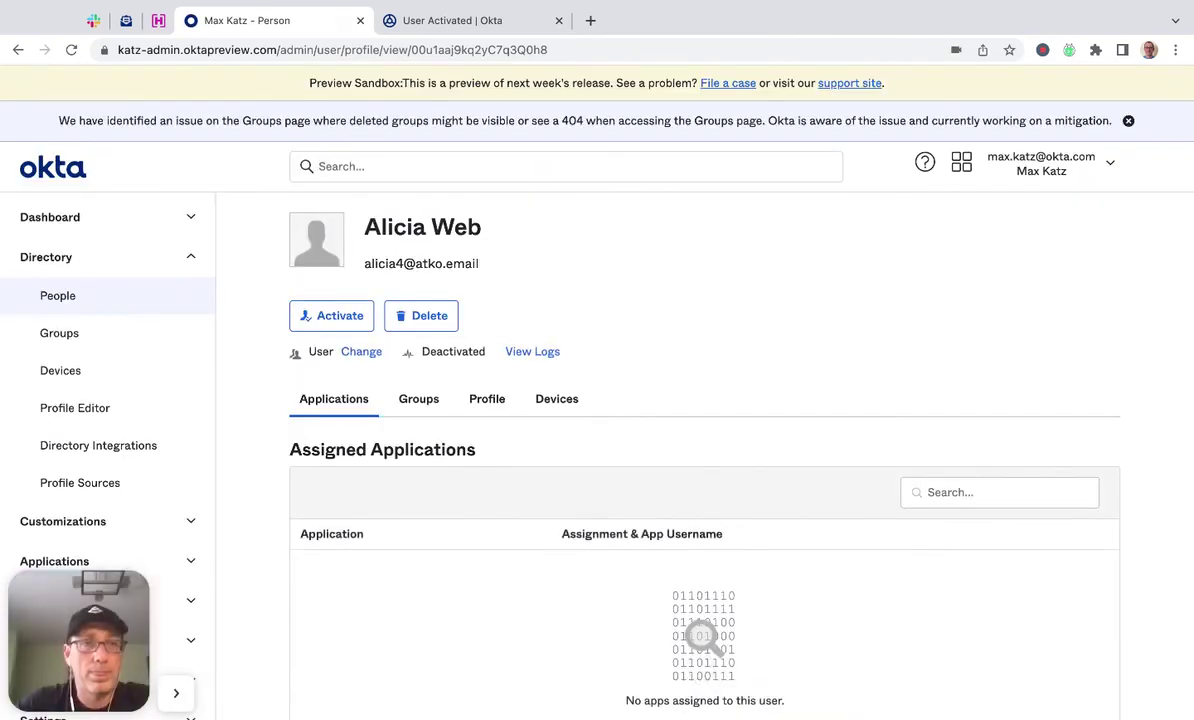
Reactivate the test user so the User Activated flow fires.
click(336, 318)
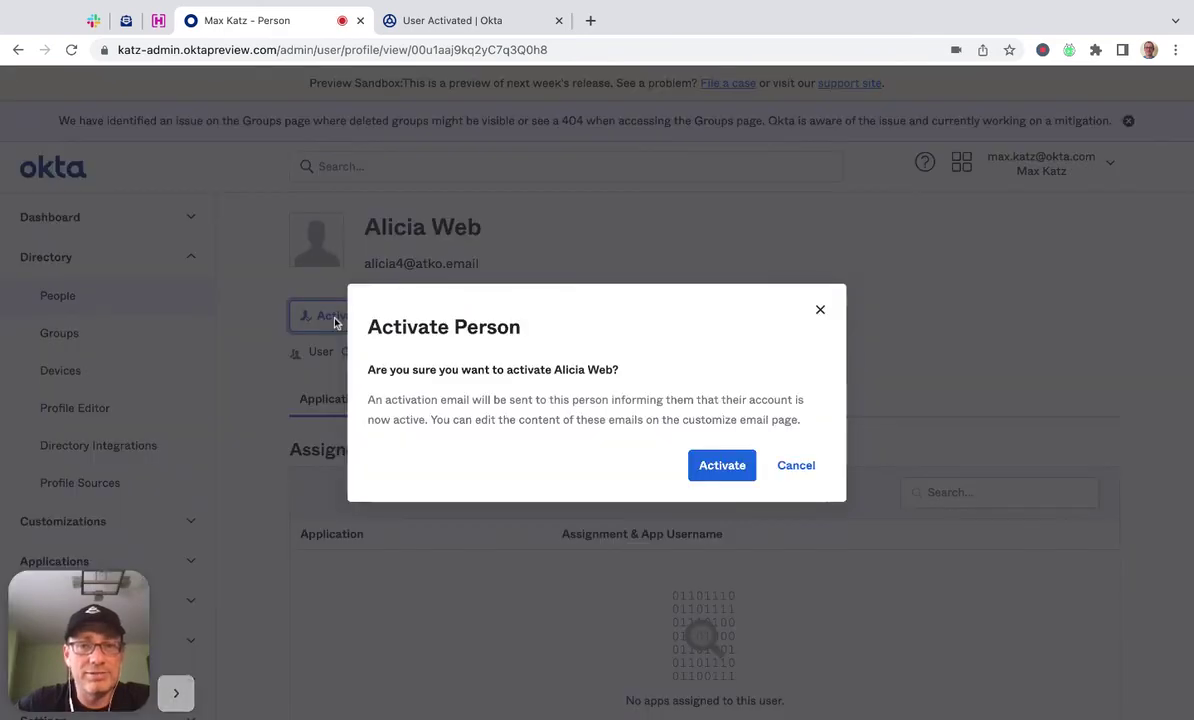
click(722, 466)
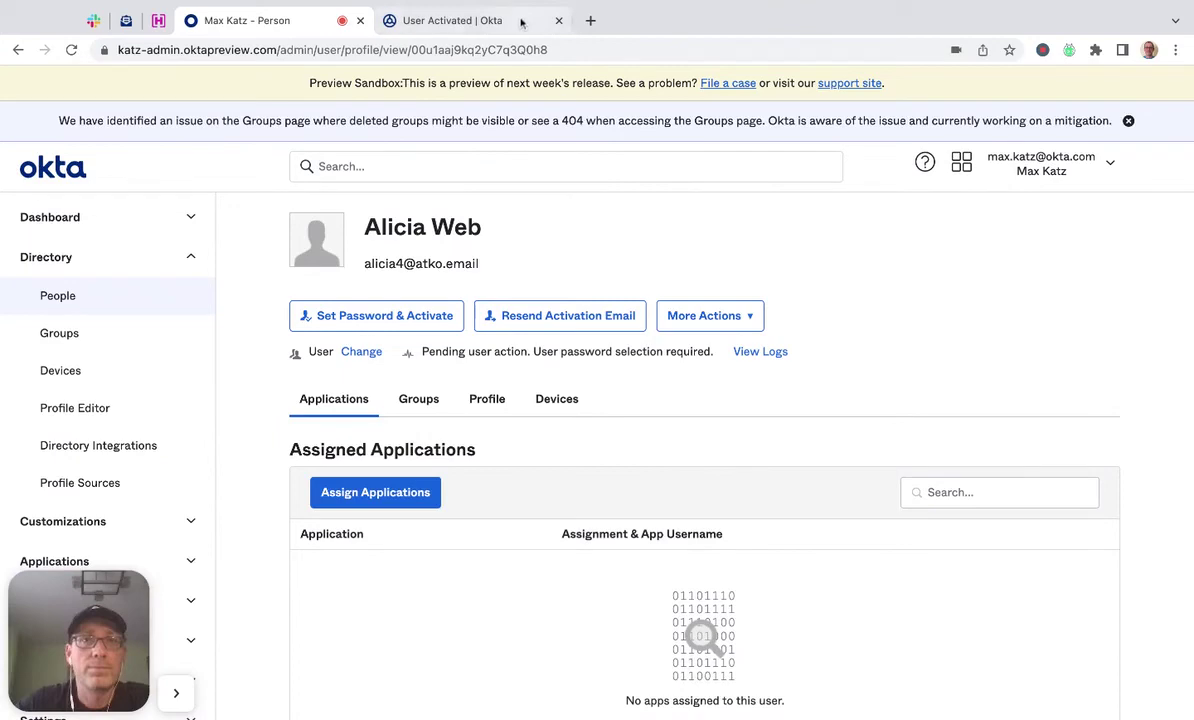
click(521, 22)
Inspect the 4:50 PM successful run's Slack, Send Email and Create Row results in Flow History.
click(100, 130)
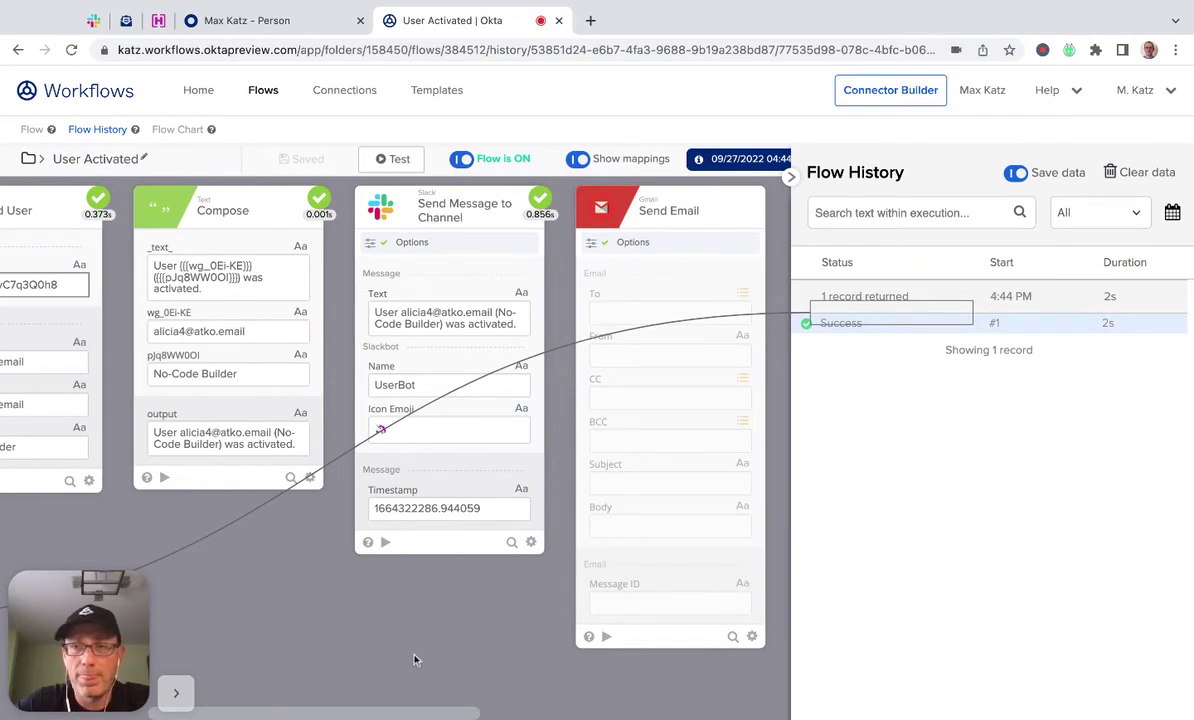
scroll(450, 420, left, 5)
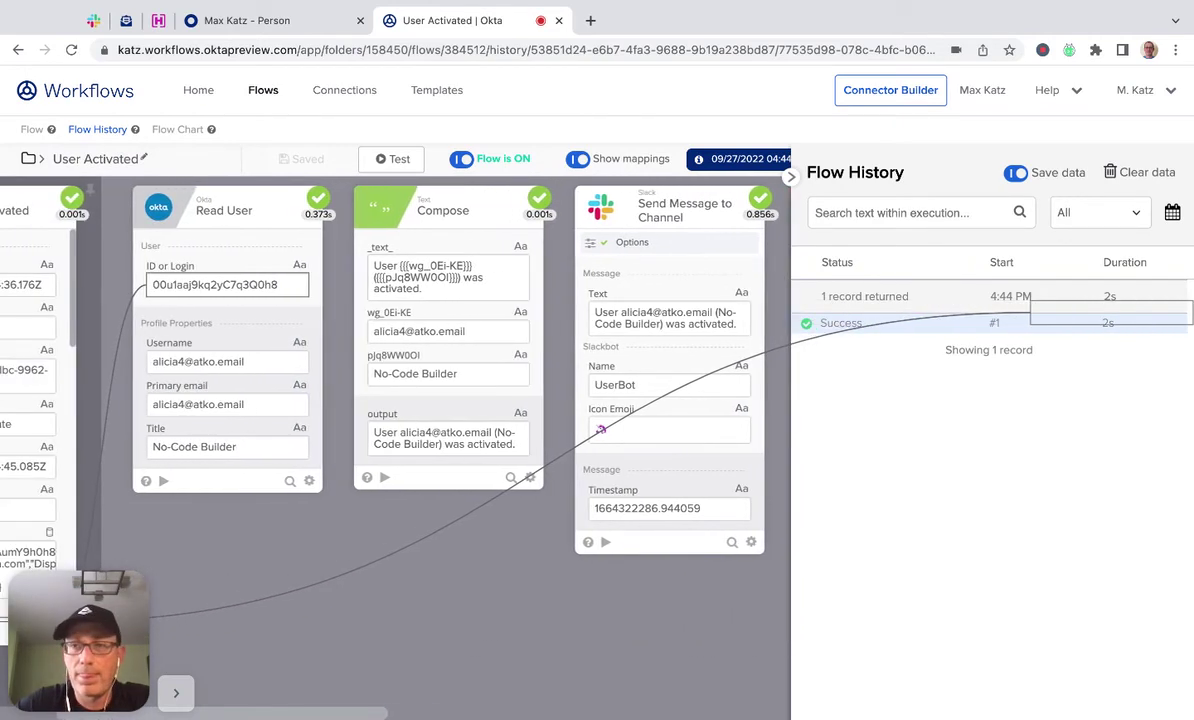
scroll(450, 420, left, 2)
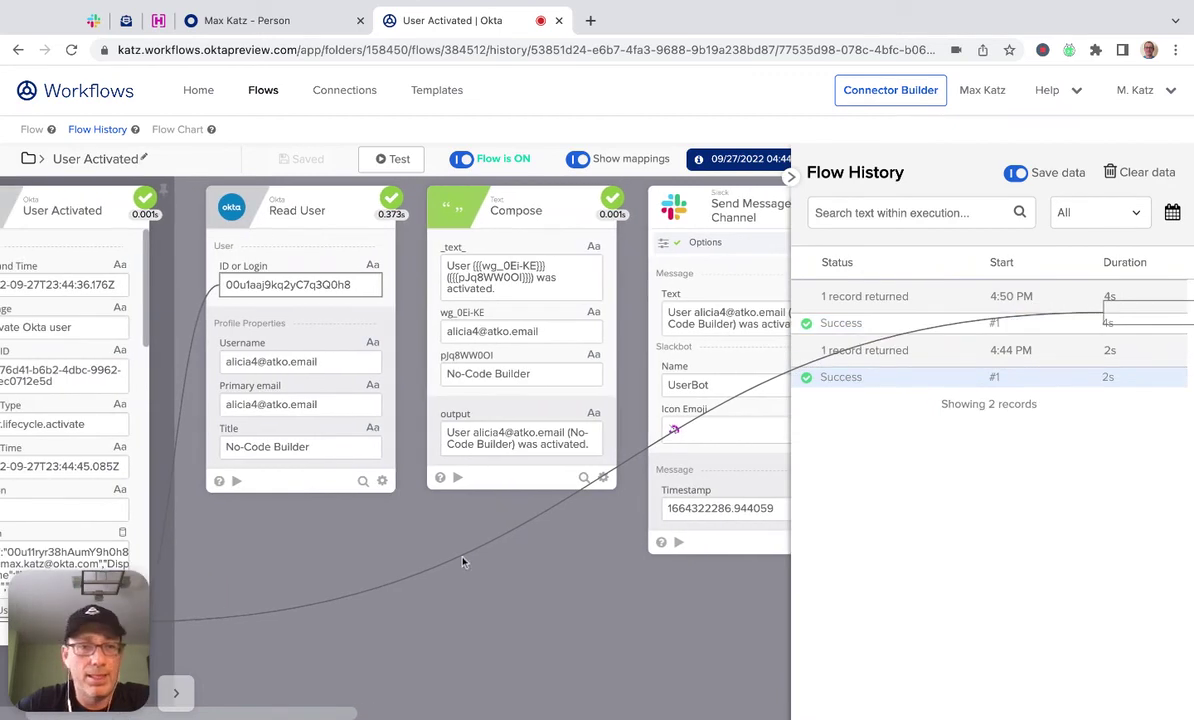
scroll(463, 562, left, 2)
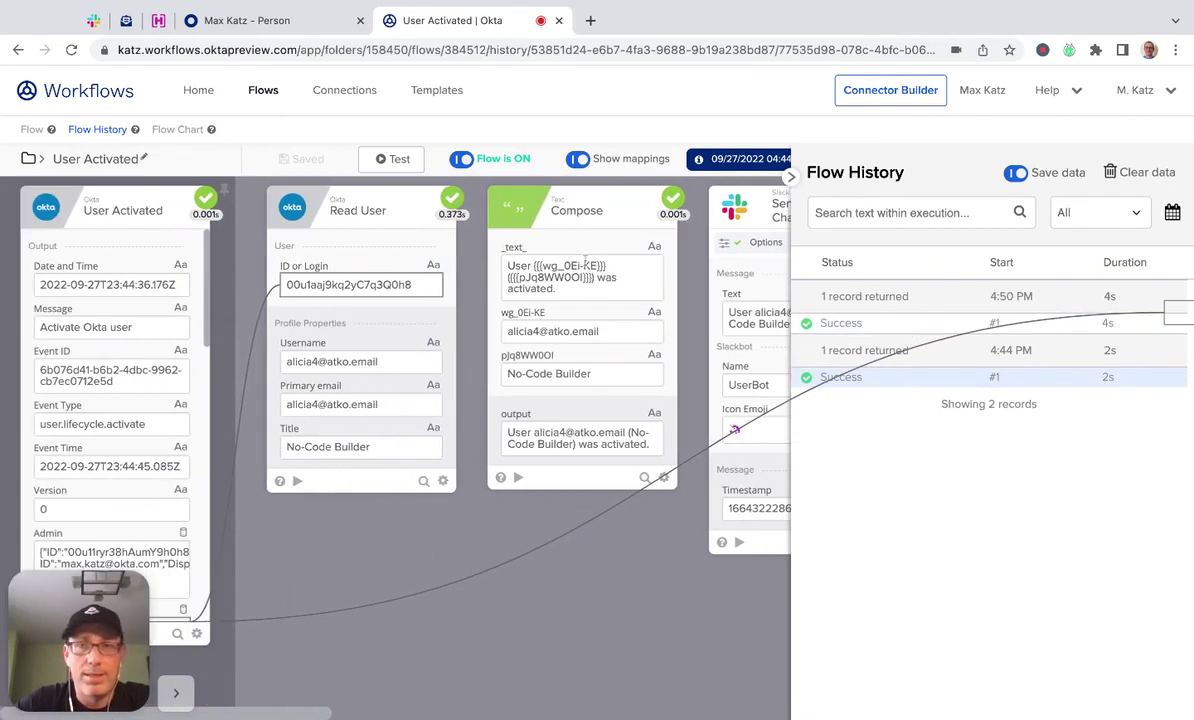
click(904, 329)
scroll(464, 621, right, 15)
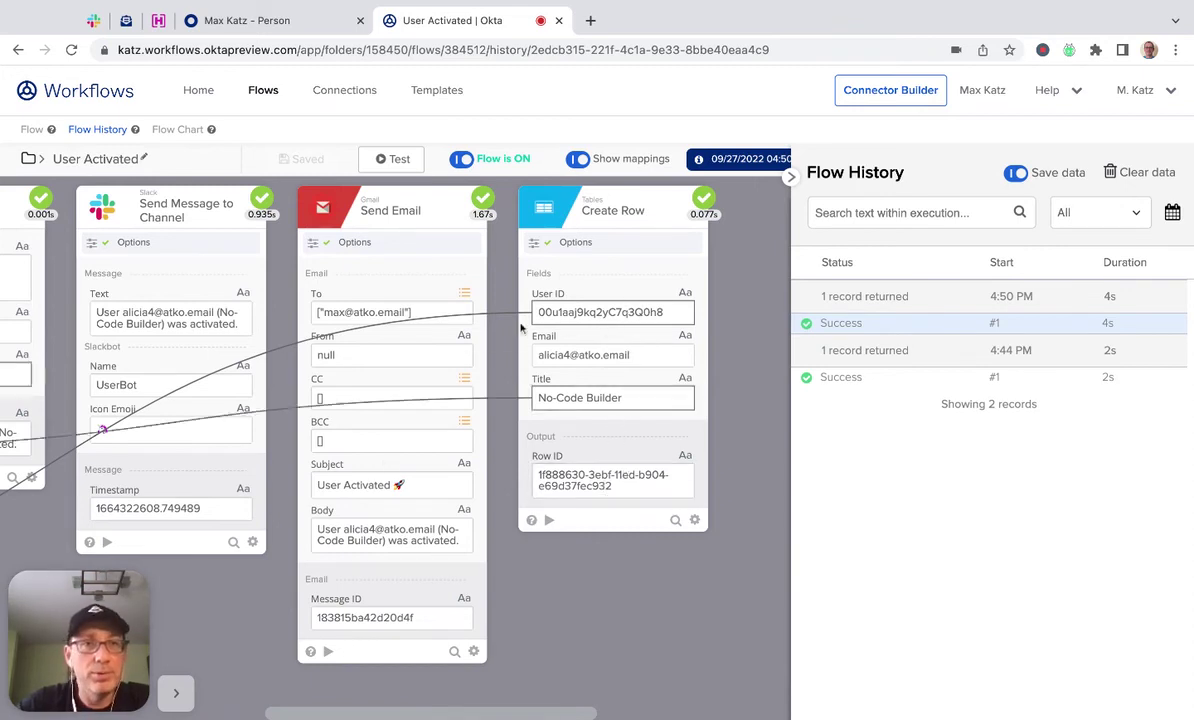
Check #workflows-test for UserBot's 4:50 PM post, then view the ATKO.email inbox.
click(93, 21)
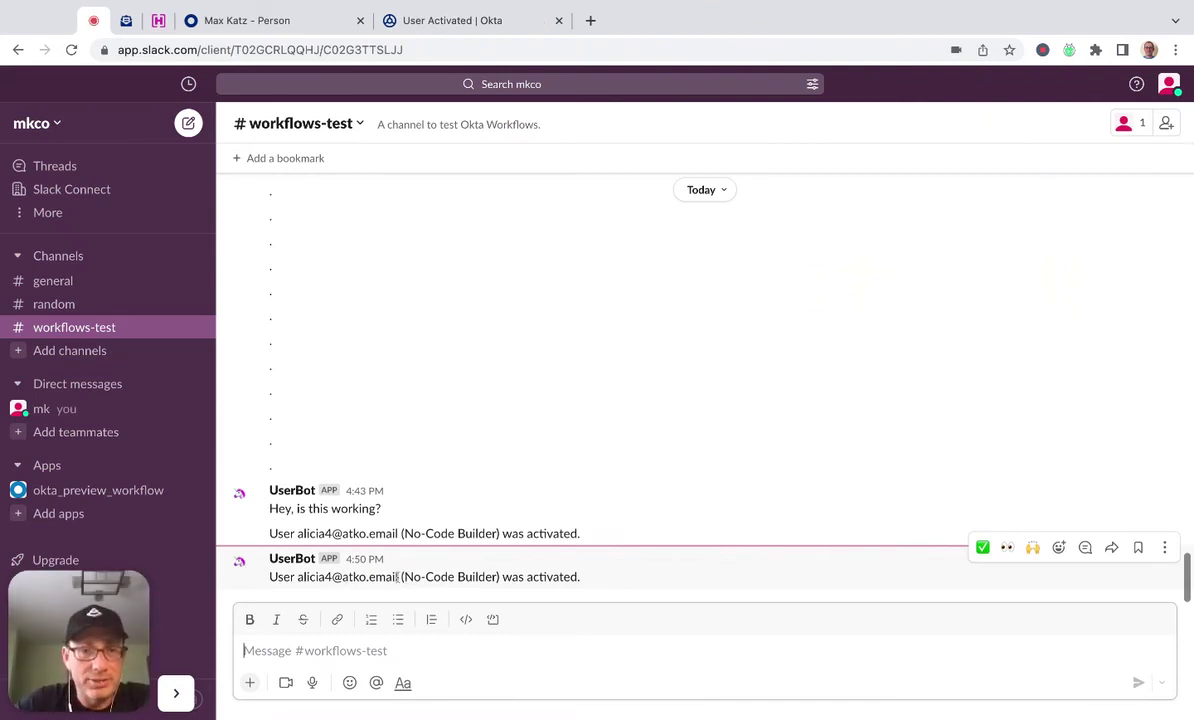
click(124, 20)
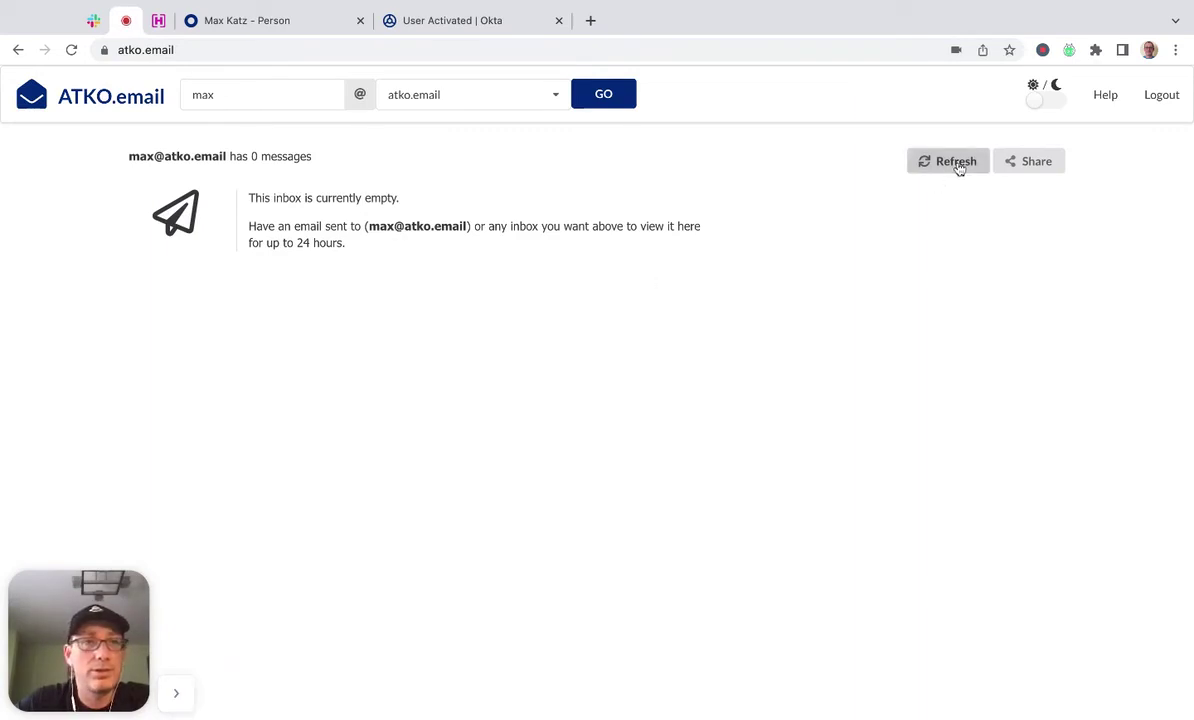
Refresh the inbox and read the 'User Activated 🚀' email, then return to Okta Workflows.
click(948, 161)
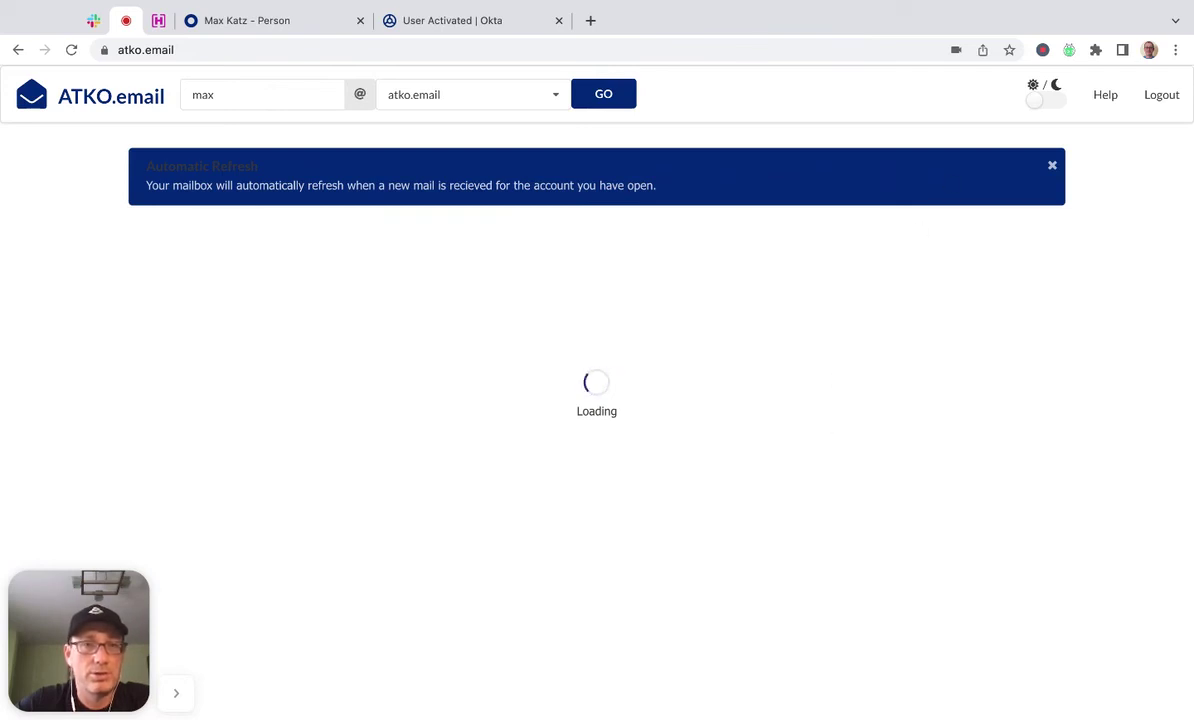
click(1052, 165)
click(212, 209)
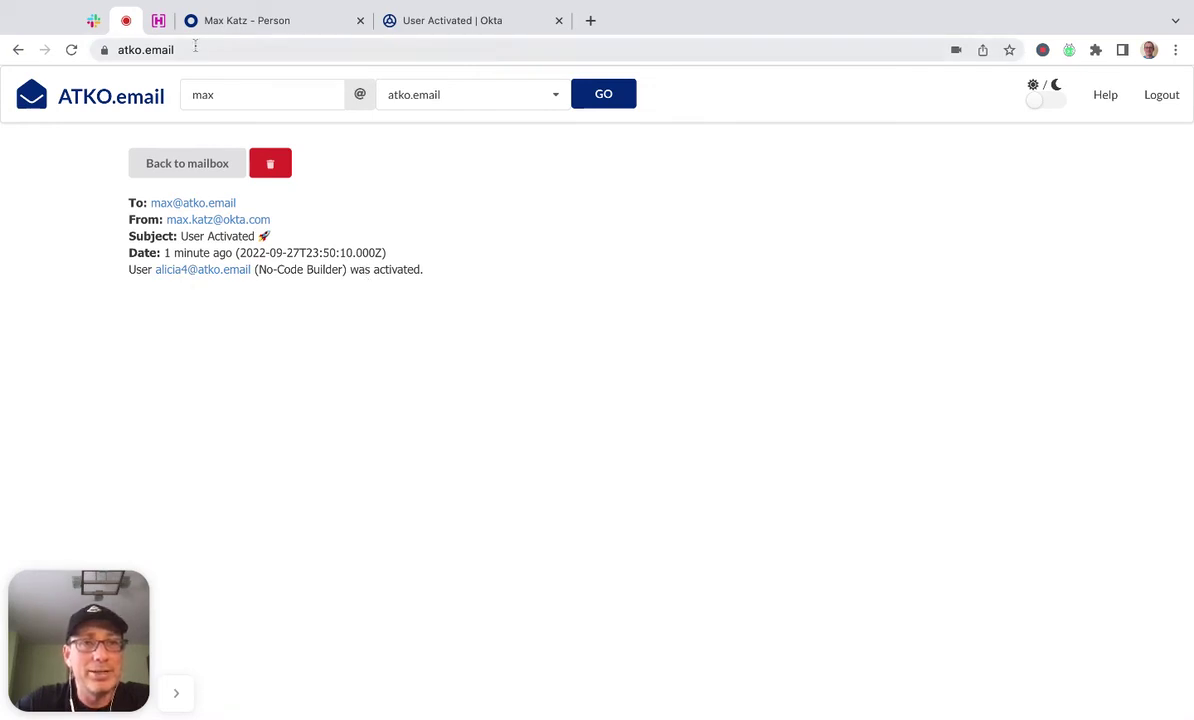
click(492, 22)
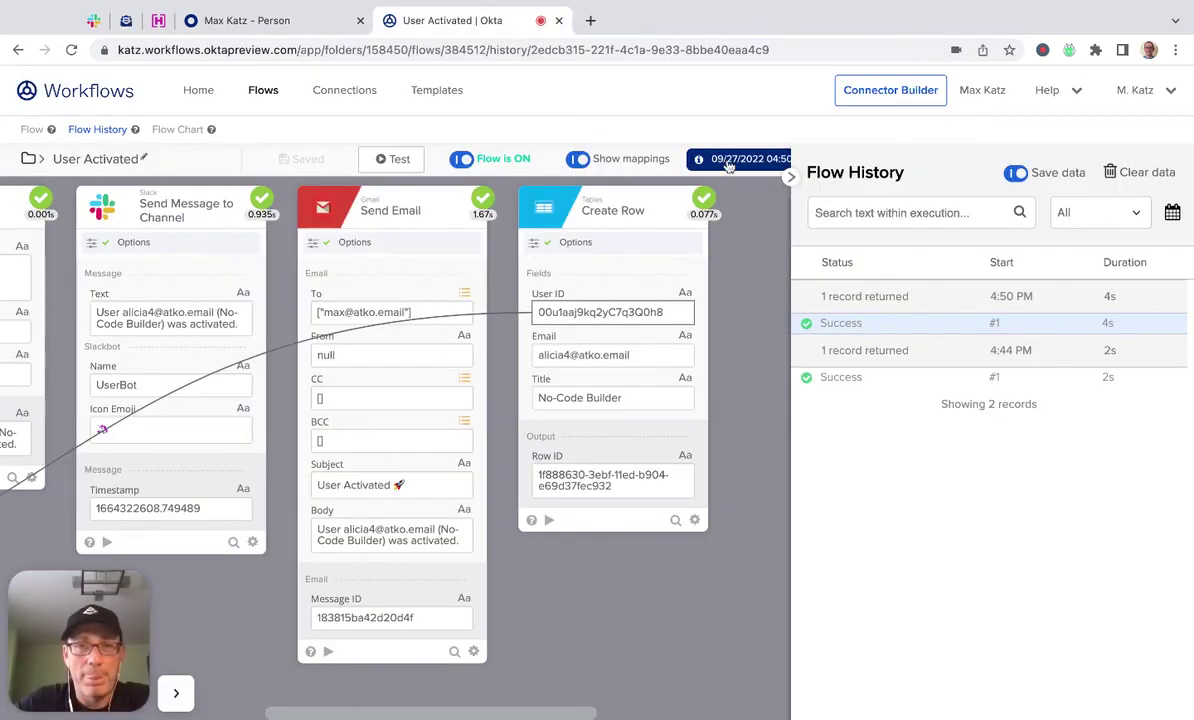
Confirm User Activated Table holds the user's ID, email and No-Code Builder title.
click(265, 96)
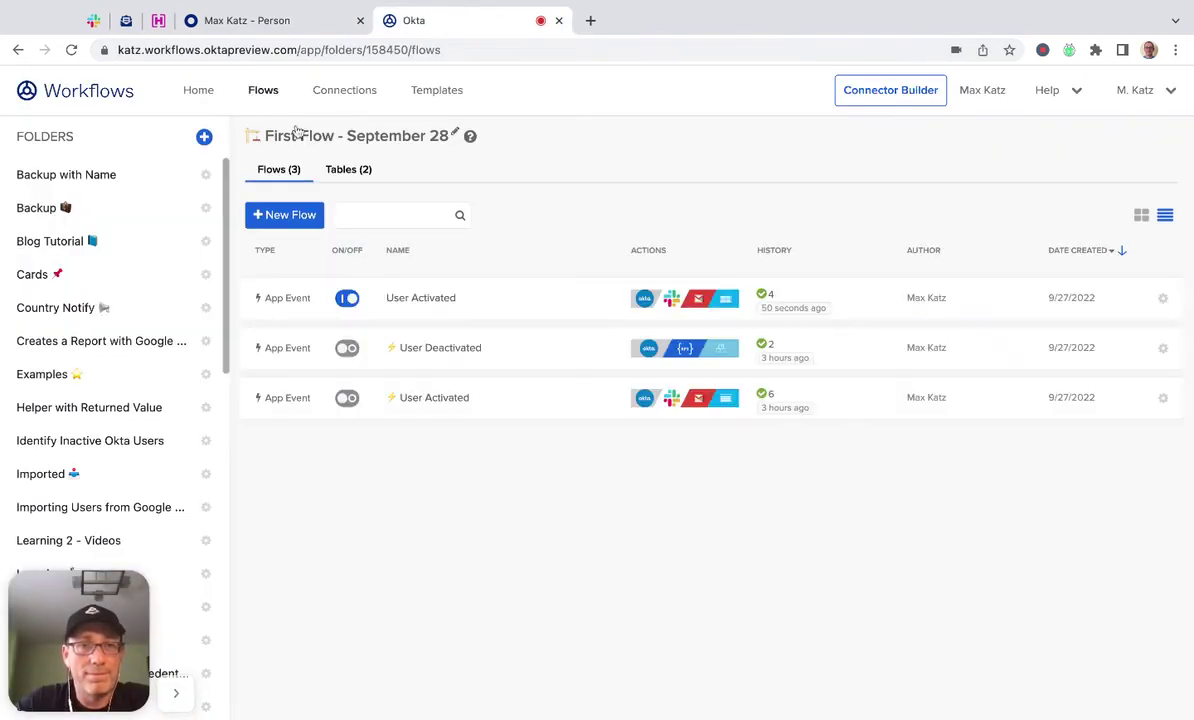
click(349, 170)
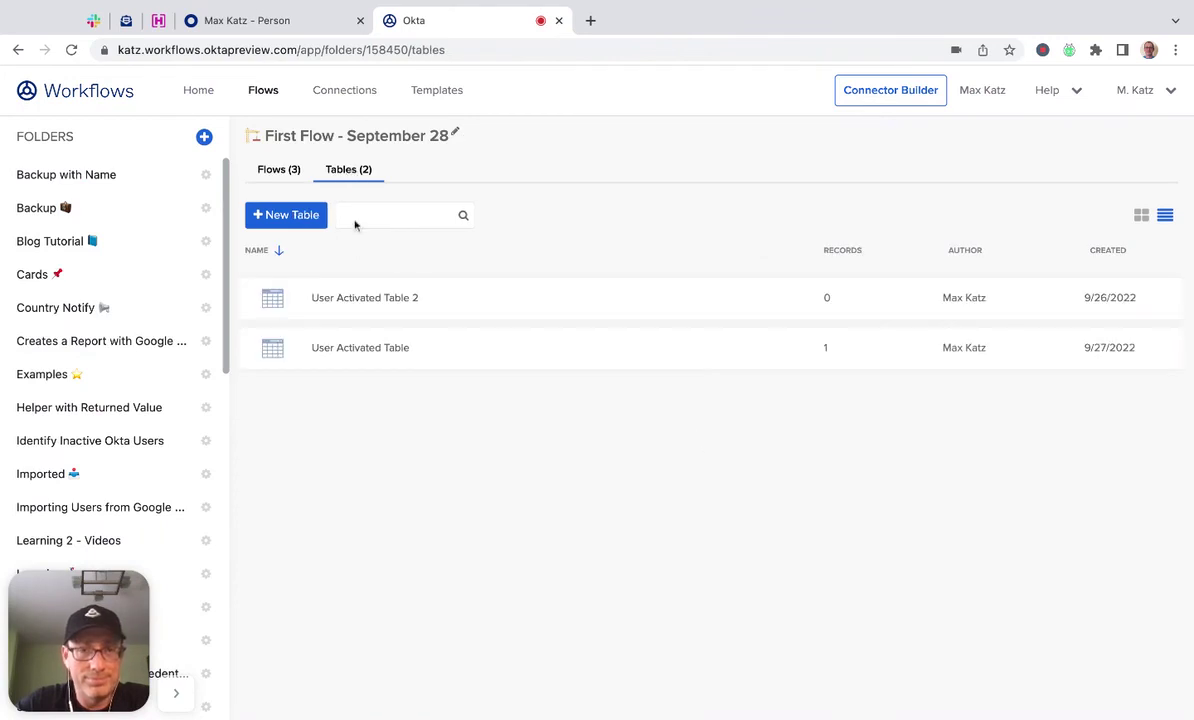
click(398, 358)
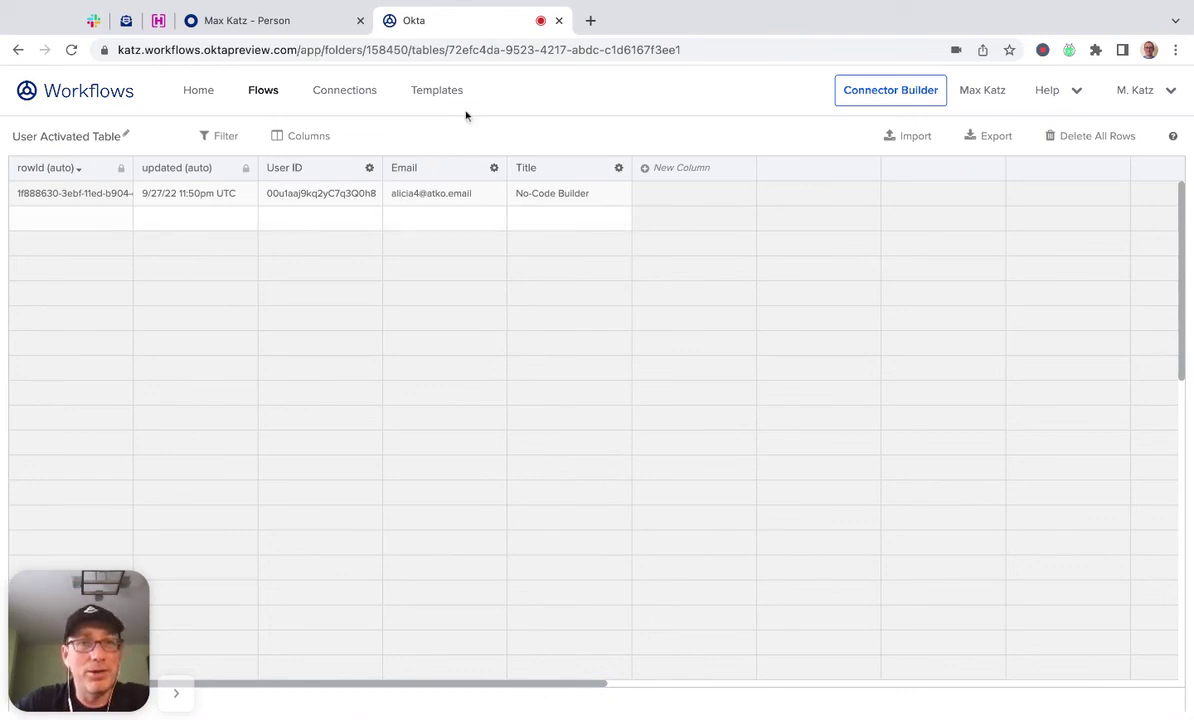
click(265, 90)
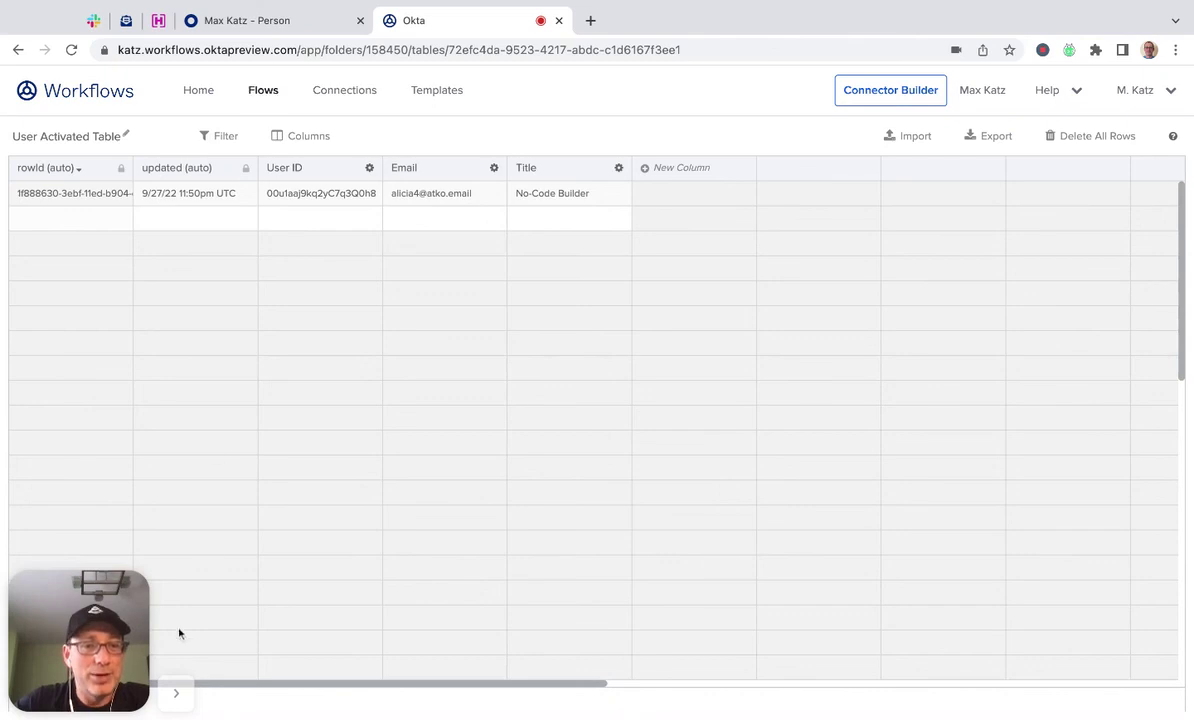
click(175, 693)
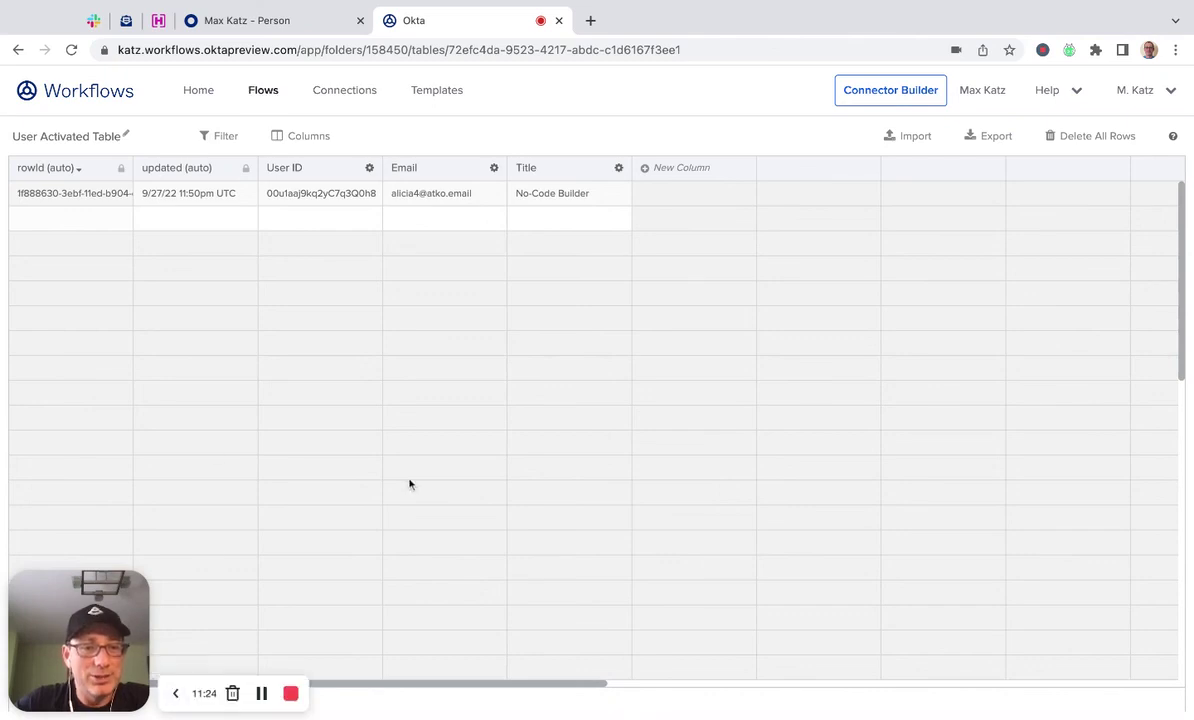
click(265, 98)
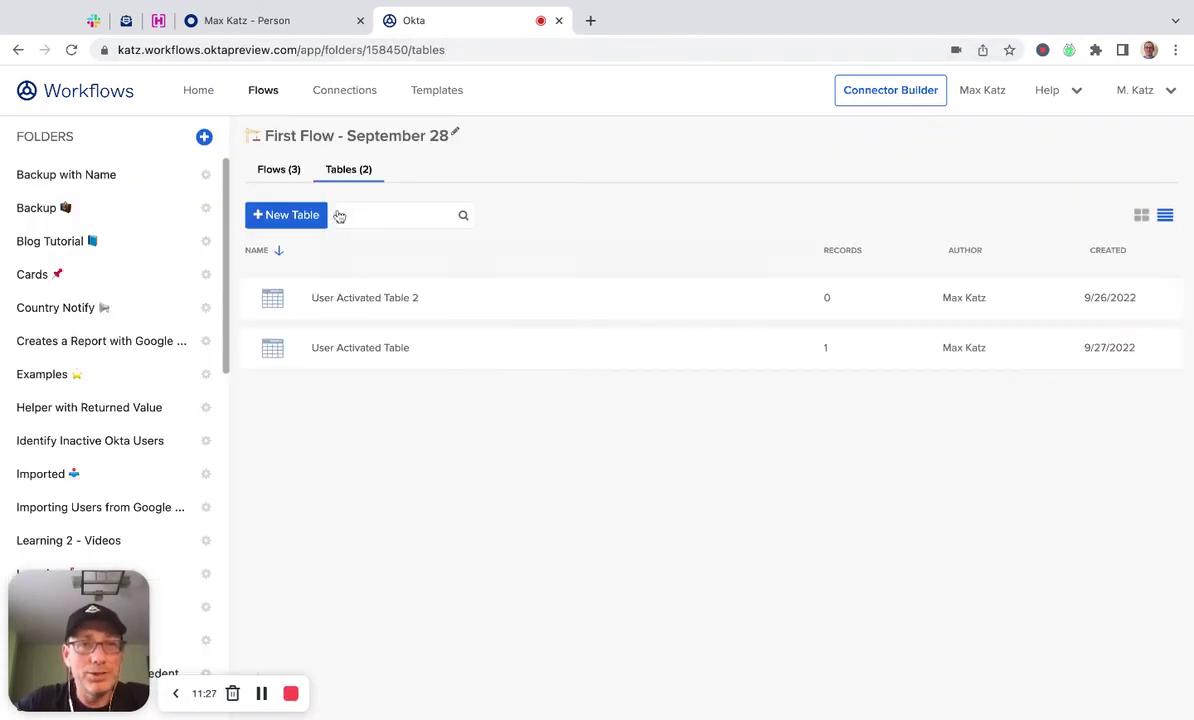
Open the User Activated flow and review its card mappings, including Create Row's ID, email and Title.
click(272, 168)
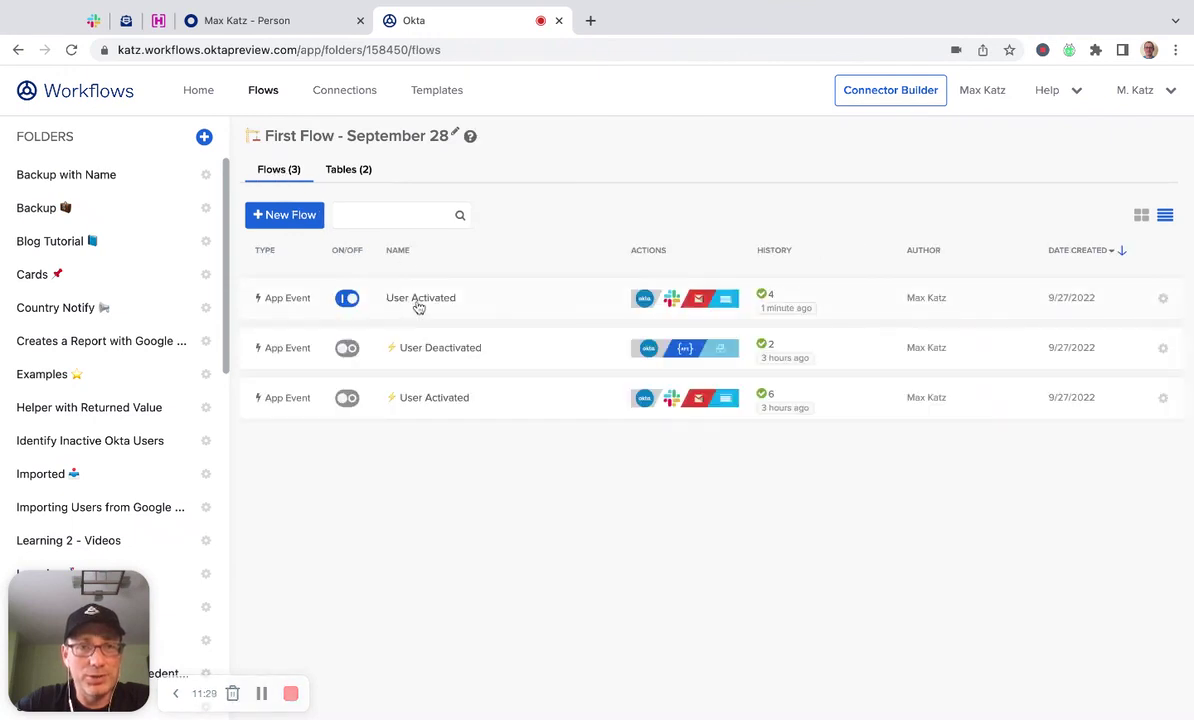
click(420, 300)
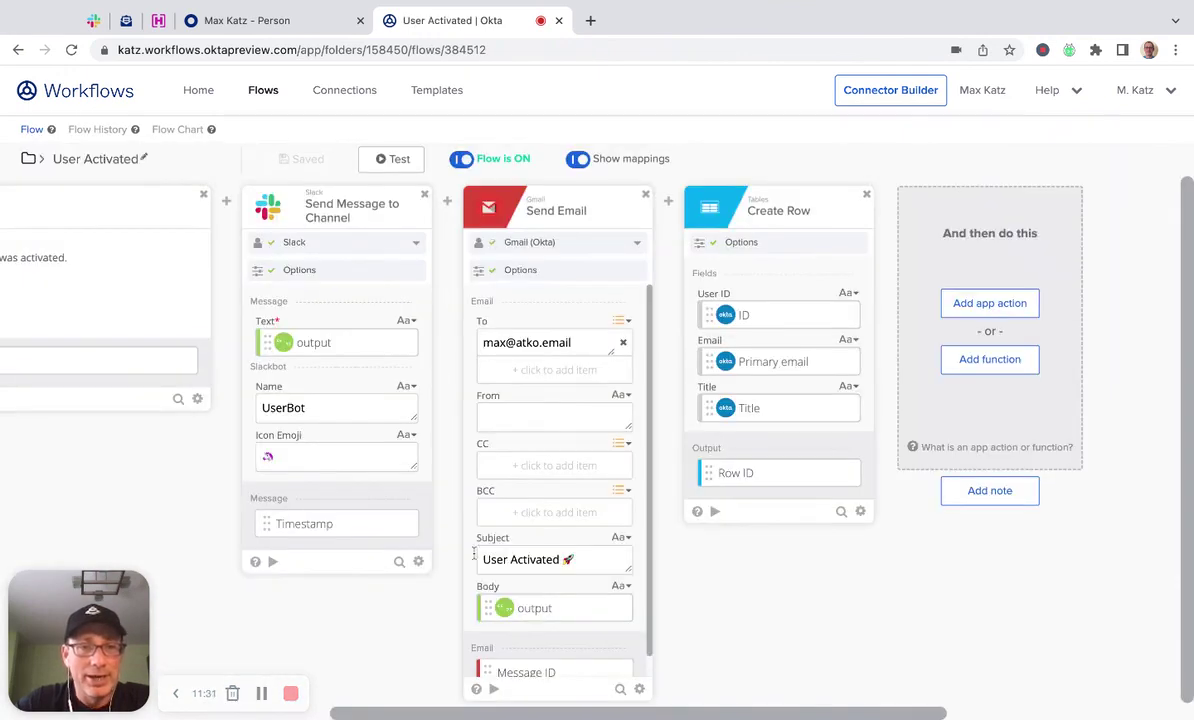
scroll(403, 606, left, 5)
scroll(403, 606, left, 6)
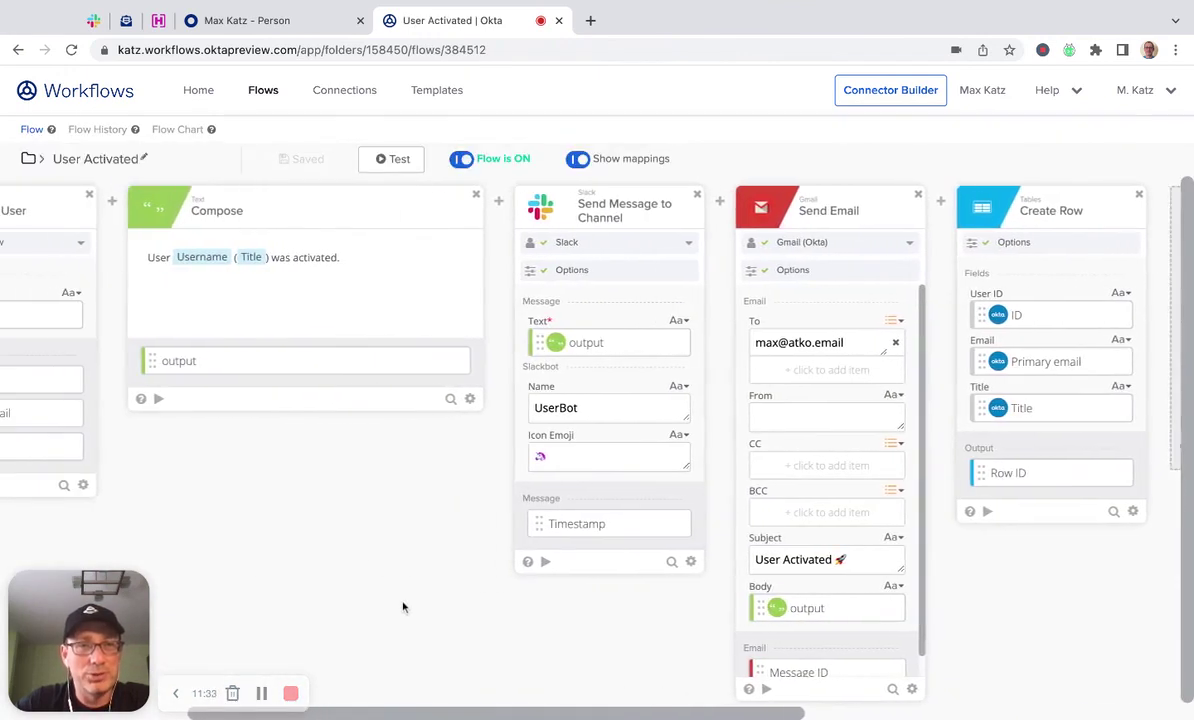
scroll(403, 606, left, 4)
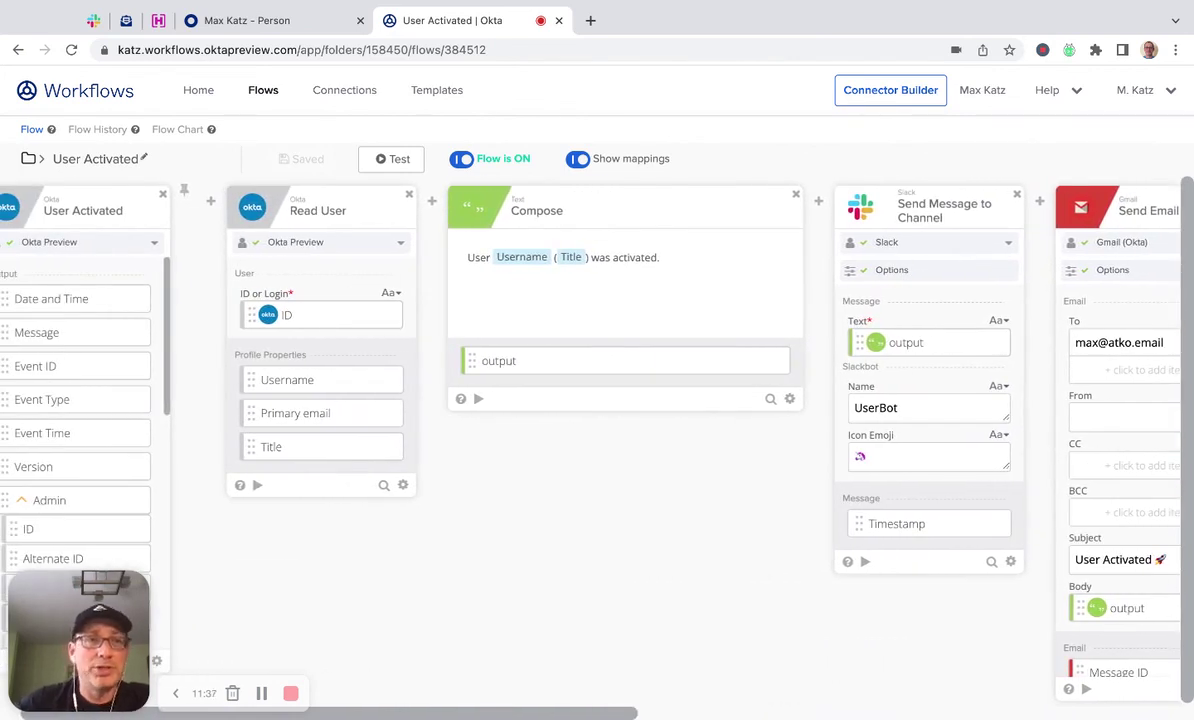
mouse_move(285, 404)
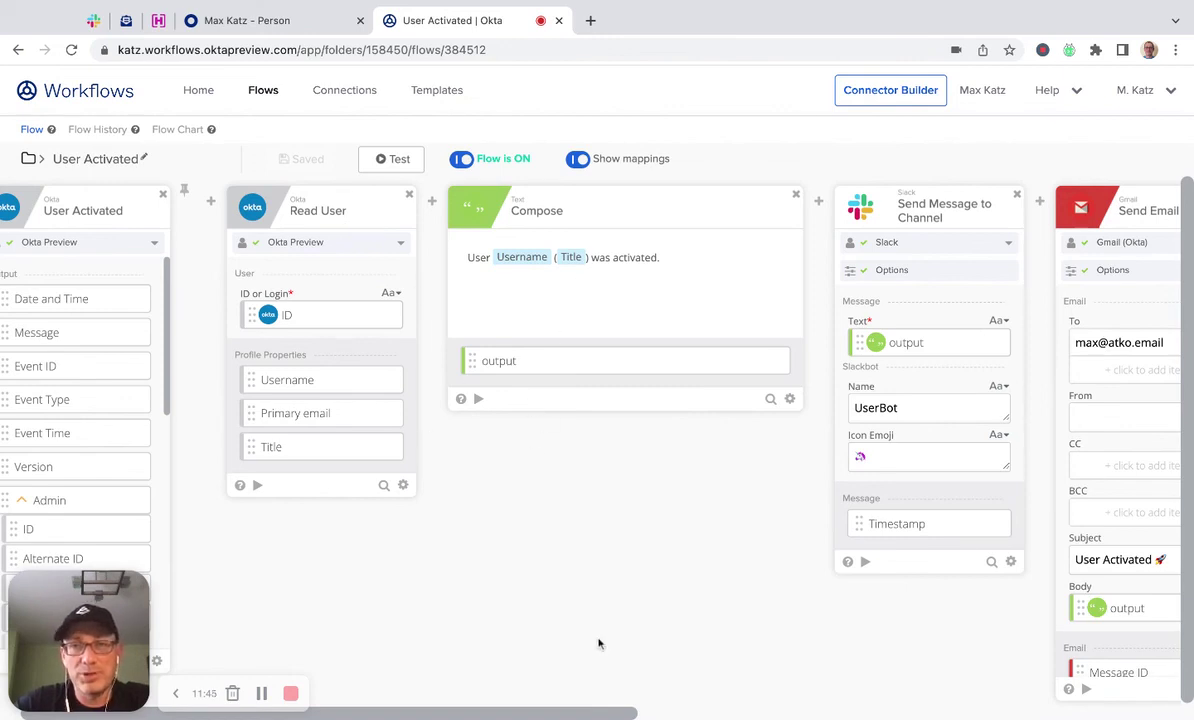
scroll(600, 640, right, 5)
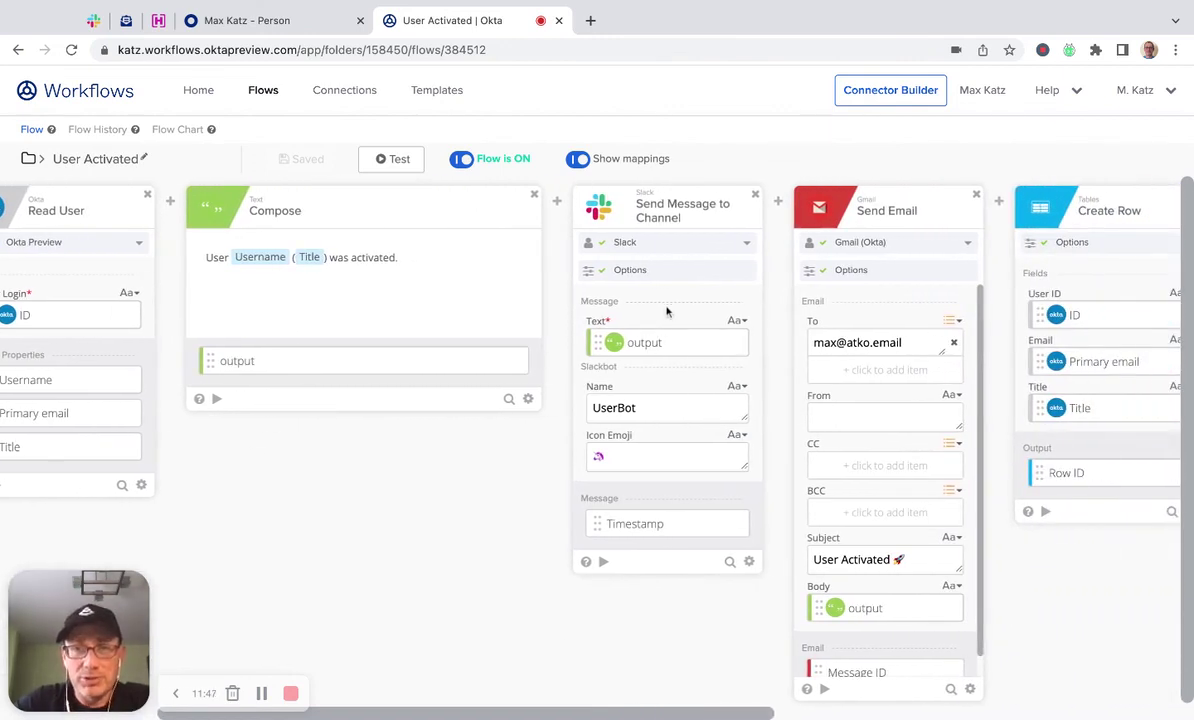
mouse_move(1040, 312)
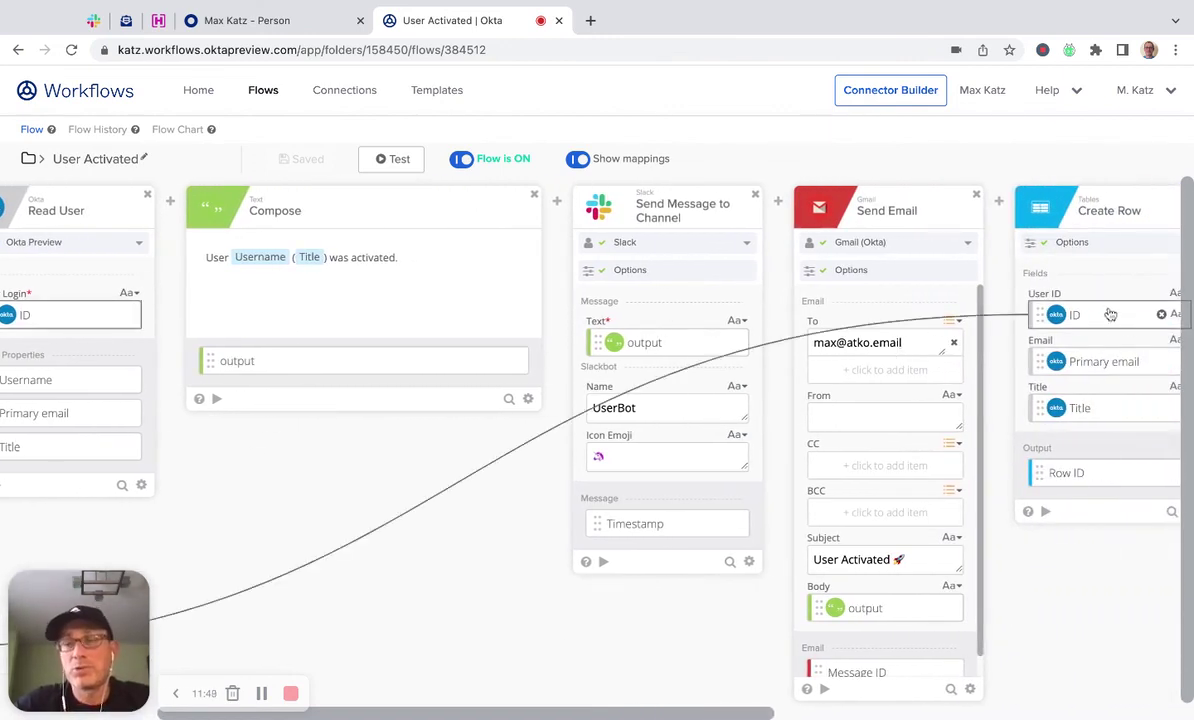